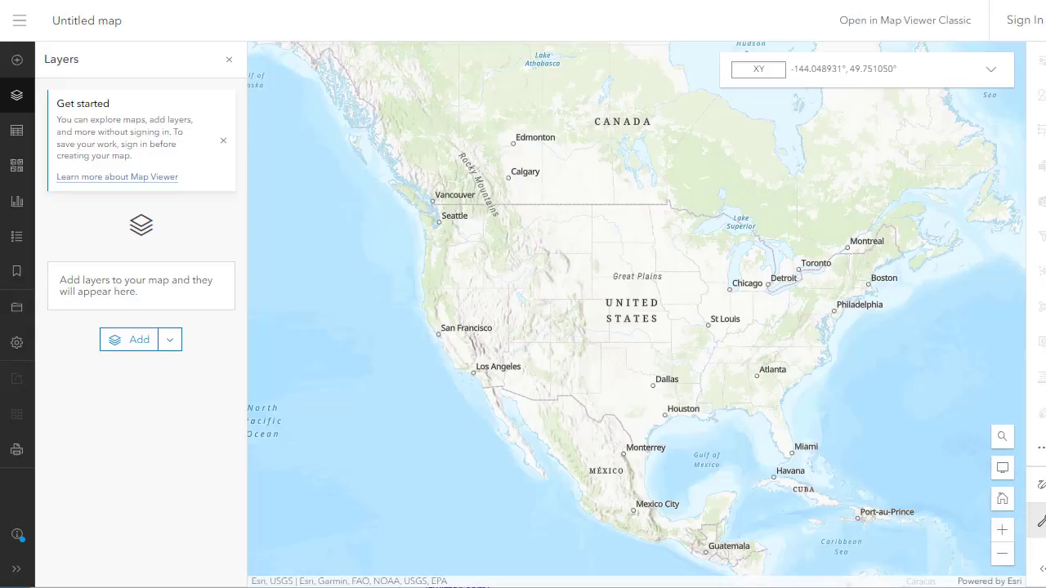
- Start browsing layers to add to the map and switch the layer source from Living Atlas to ArcGIS Online
left_click(17, 60)
left_click(82, 63)
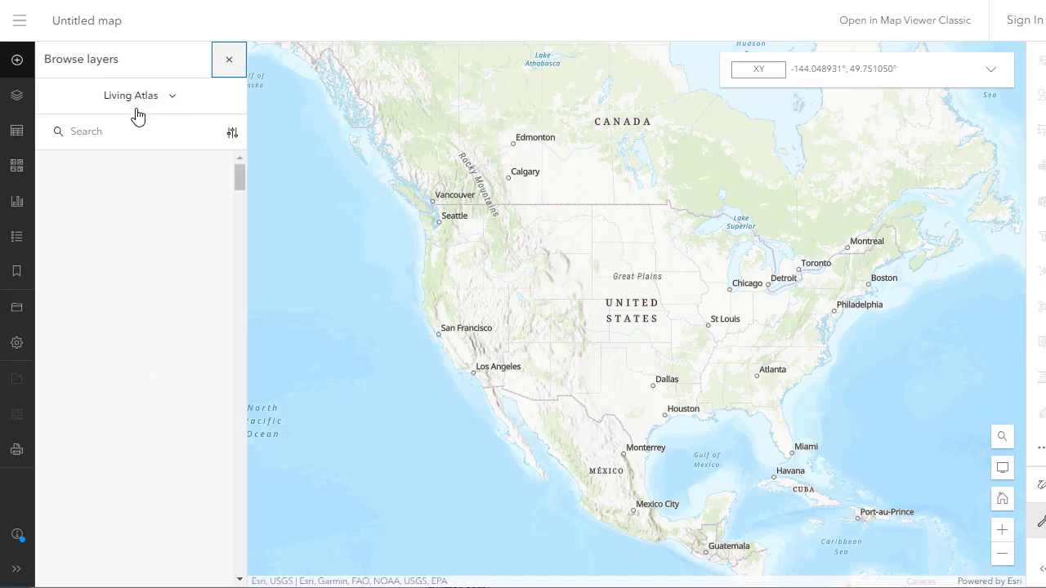
left_click(125, 104)
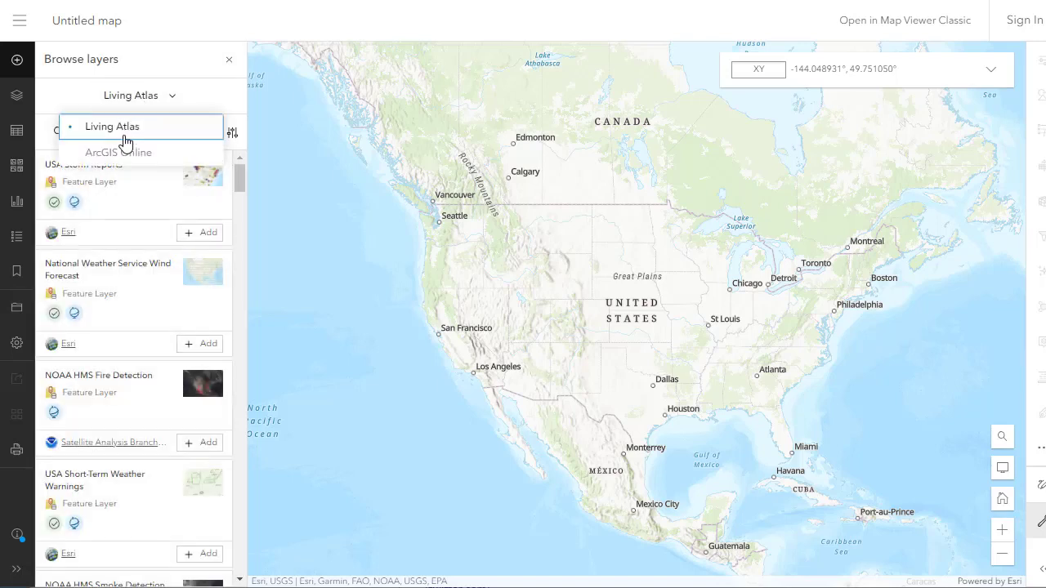
left_click(125, 149)
- Search the layers for "esri hydro reference overlay" and add Esri's Esri Hydro Reference Overlay tile layer to the map
left_click(120, 132)
type("esri hy")
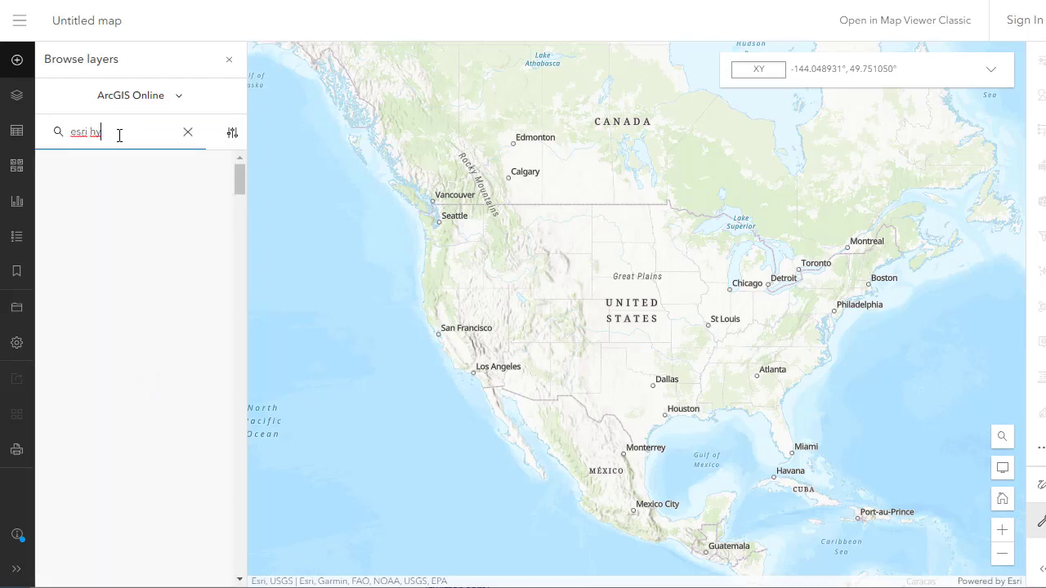
type("dro")
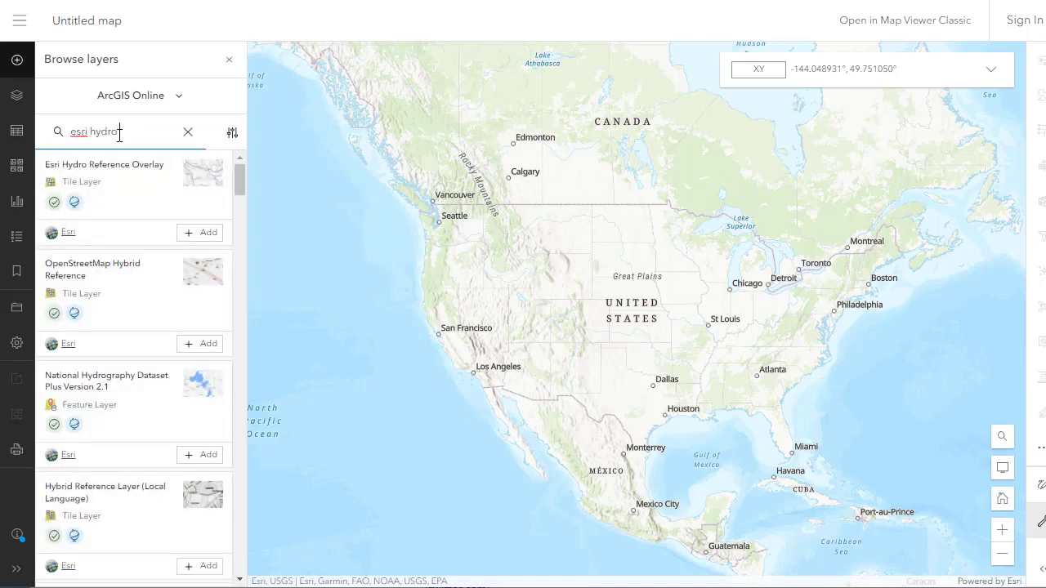
type(" refere")
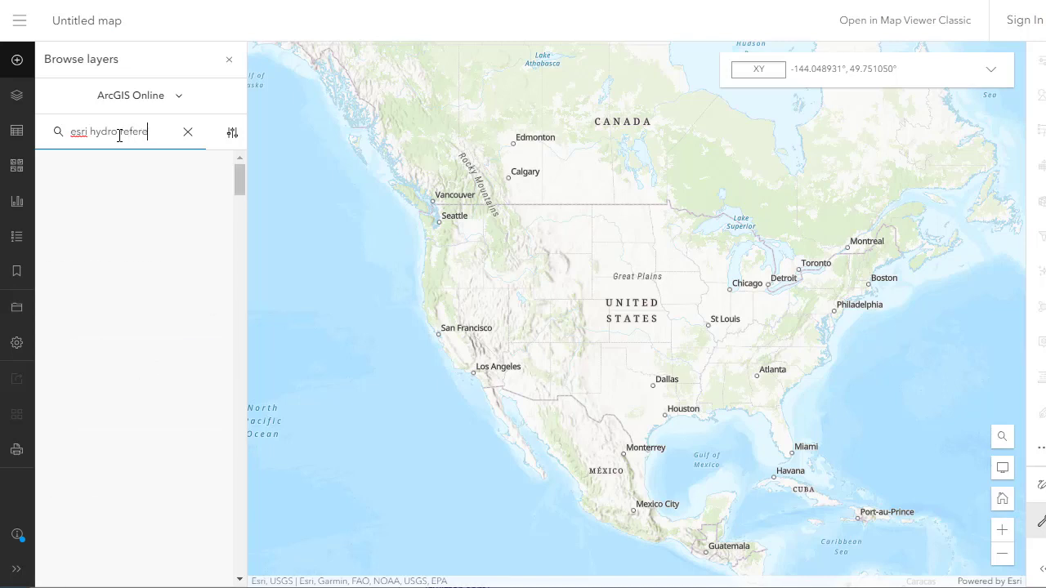
type("nce overlay")
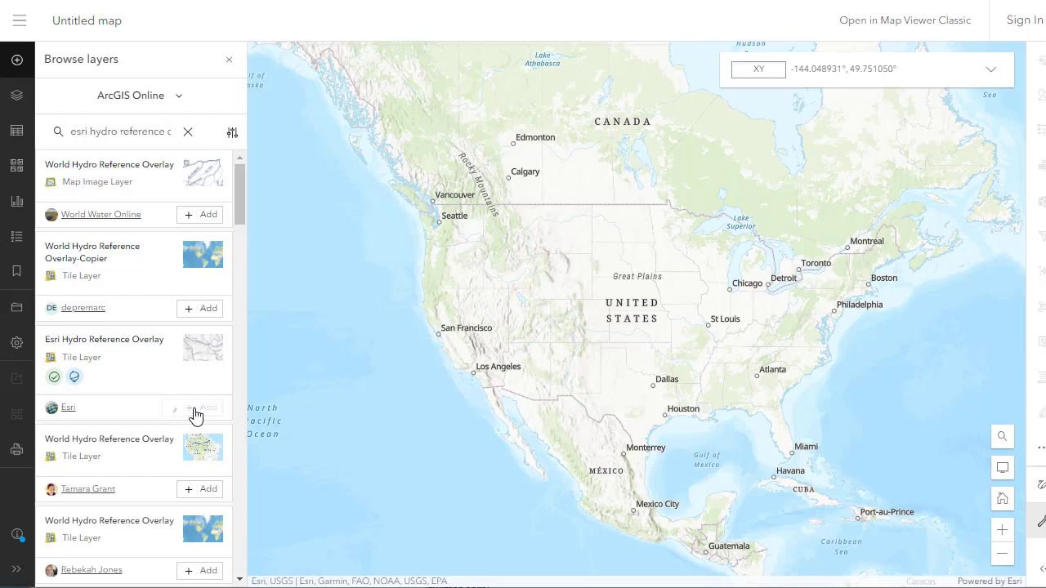
left_click(194, 408)
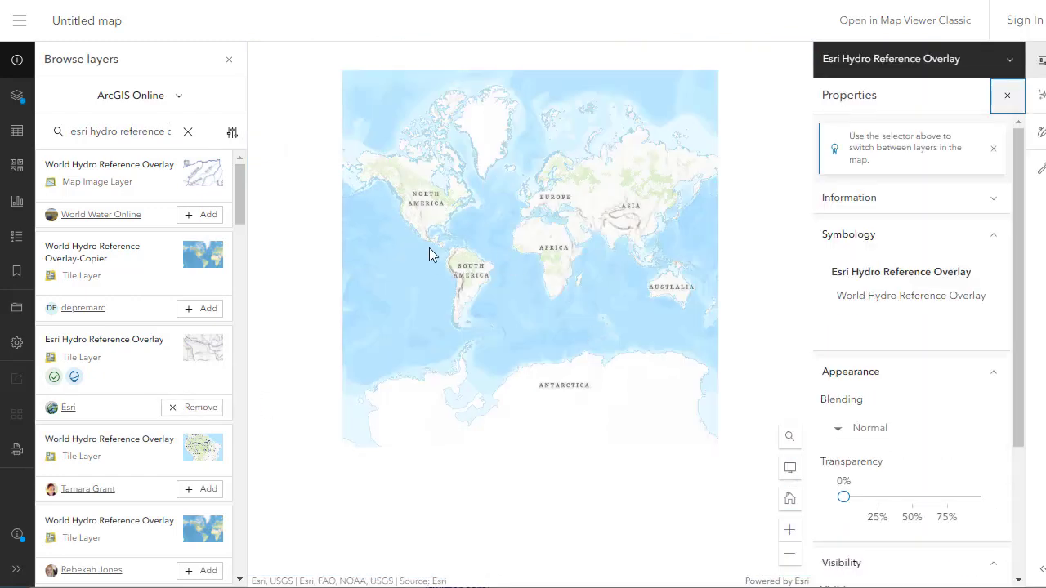
- Examine the hydro overlay's rivers across the United States, looking closely at the Mississippi basin and its tributaries
scroll(458, 247, "up", 2)
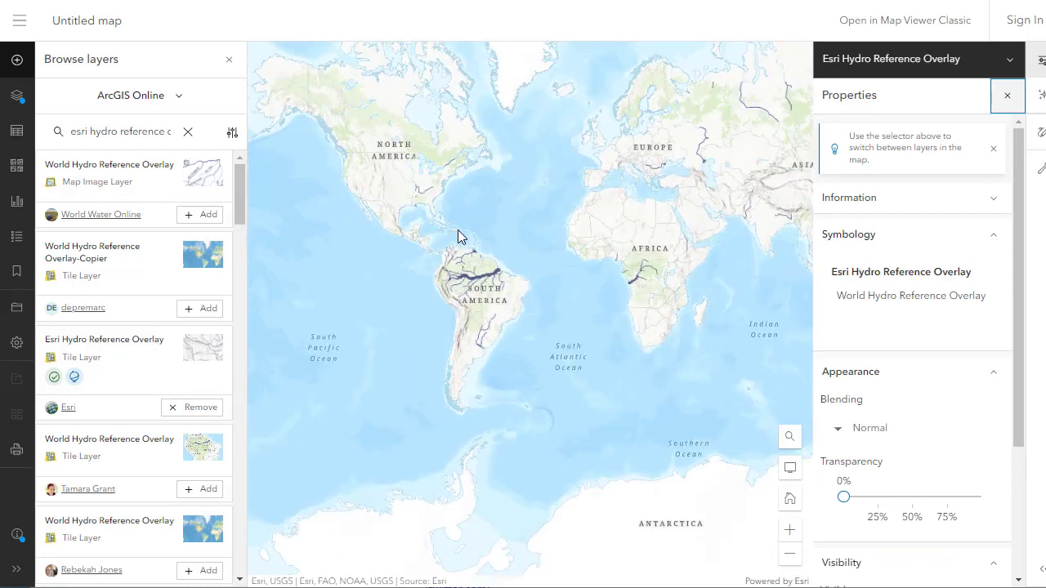
scroll(501, 293, "up", 4)
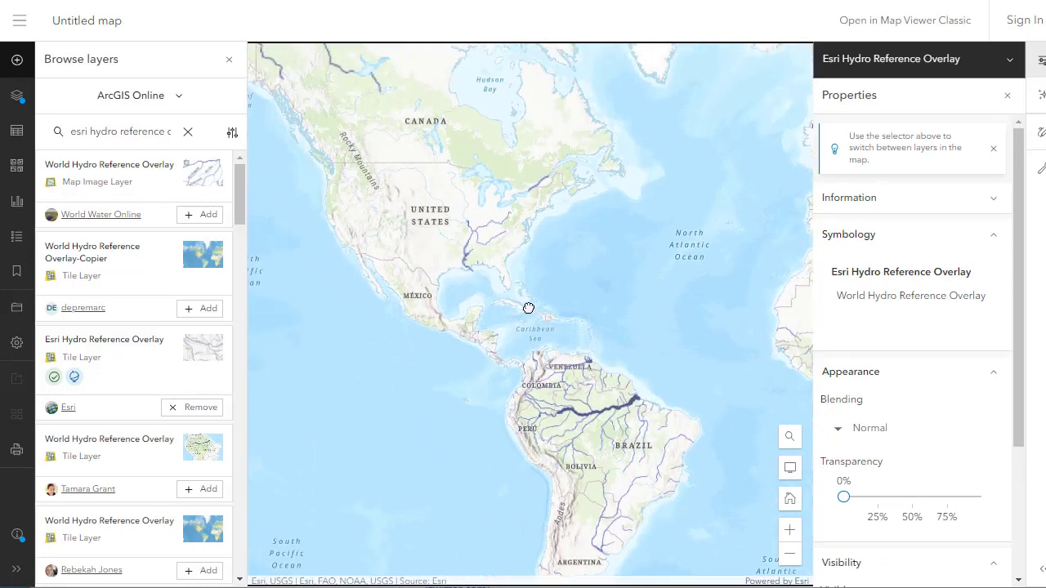
left_click_drag(571, 295, 616, 331)
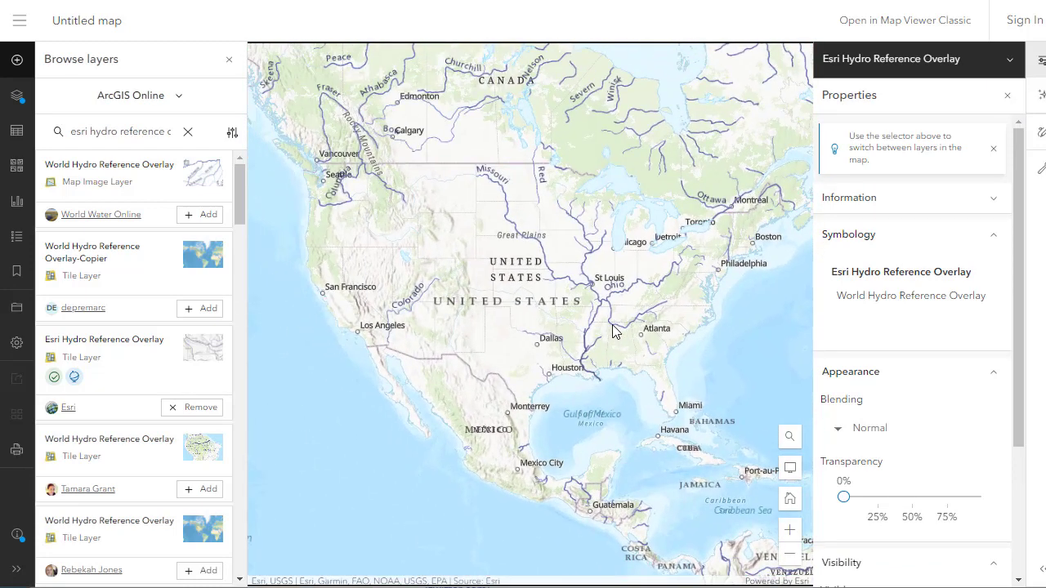
scroll(615, 331, "up", 3)
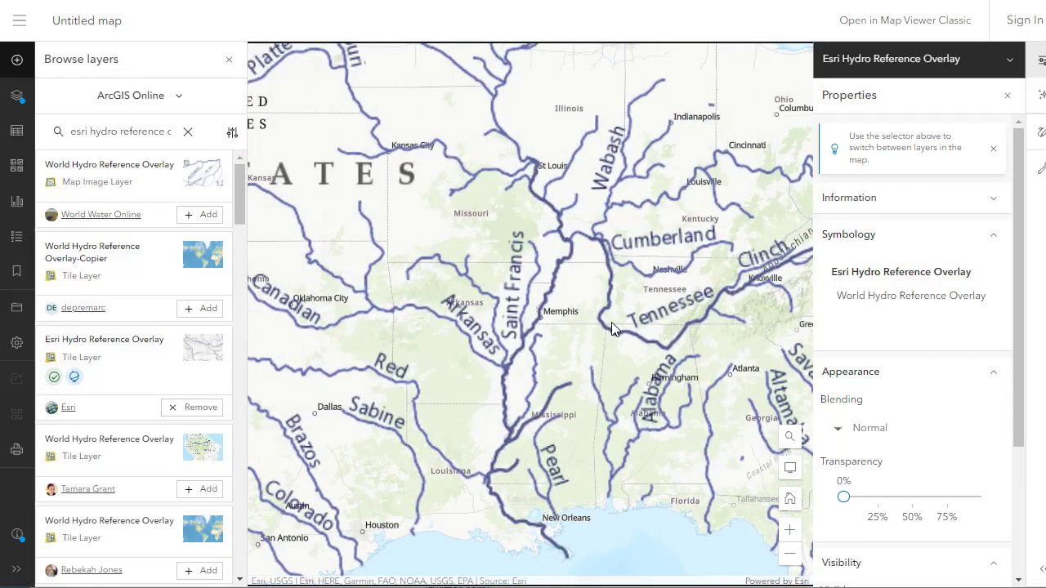
scroll(611, 327, "up", 2)
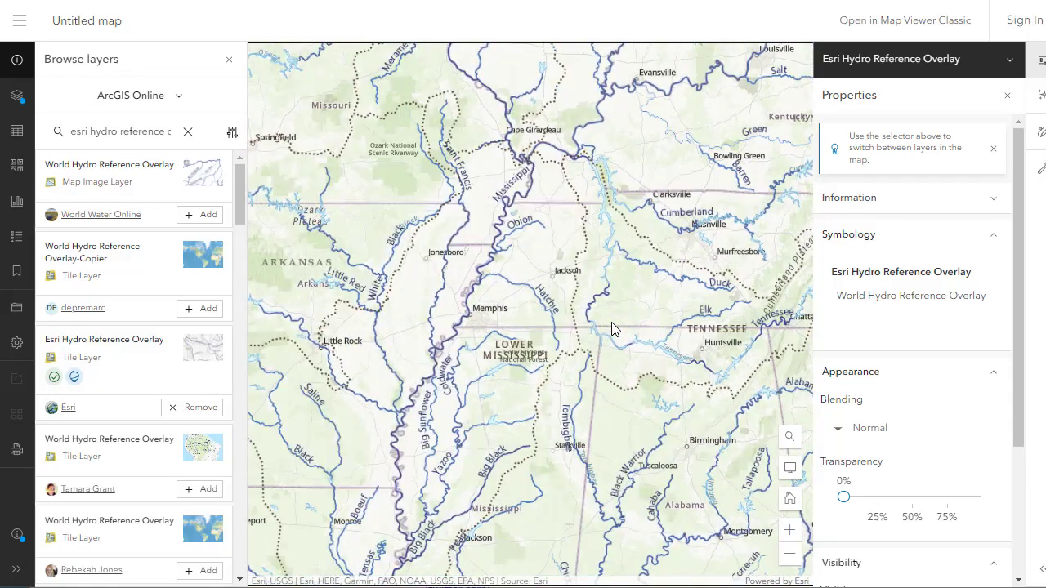
left_click_drag(611, 327, 498, 63)
left_click_drag(368, 245, 531, 204)
left_click_drag(261, 311, 499, 362)
scroll(515, 298, "down", 2)
left_click_drag(715, 179, 555, 374)
scroll(605, 373, "down", 1)
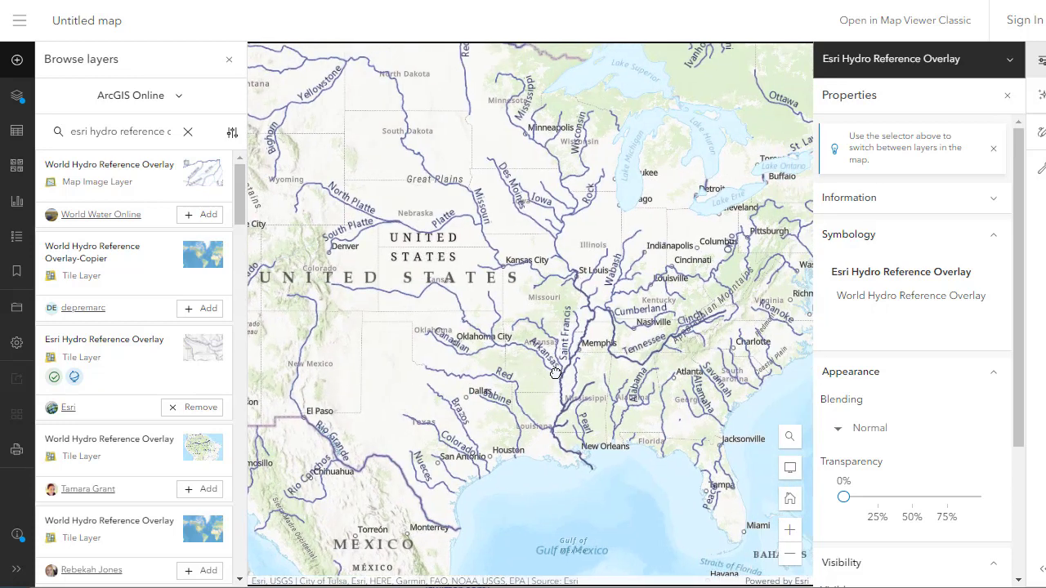
- Close the hydro layer's properties and change the basemap to Terrain with Labels
left_click(1007, 95)
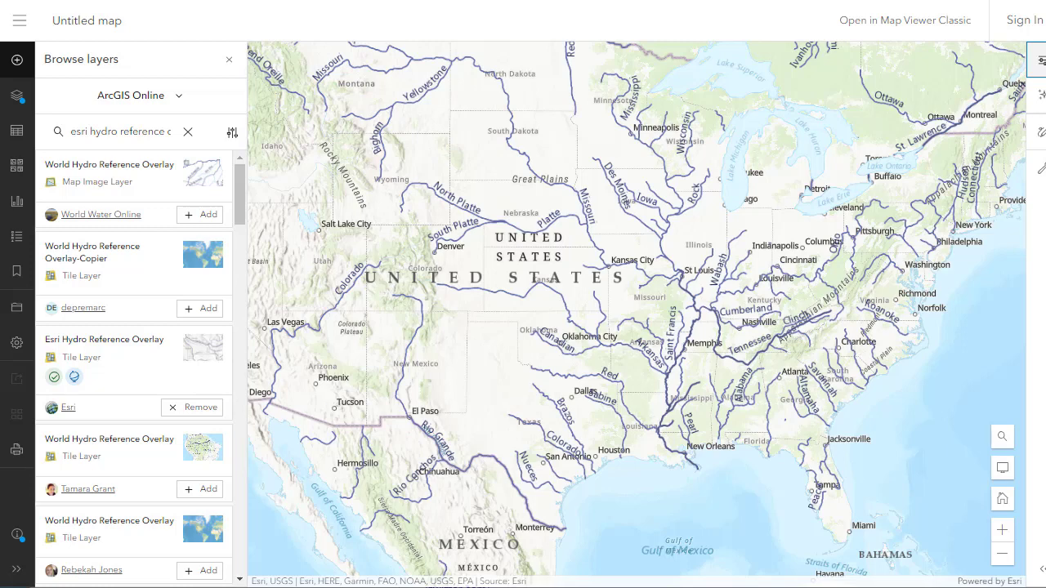
left_click(16, 174)
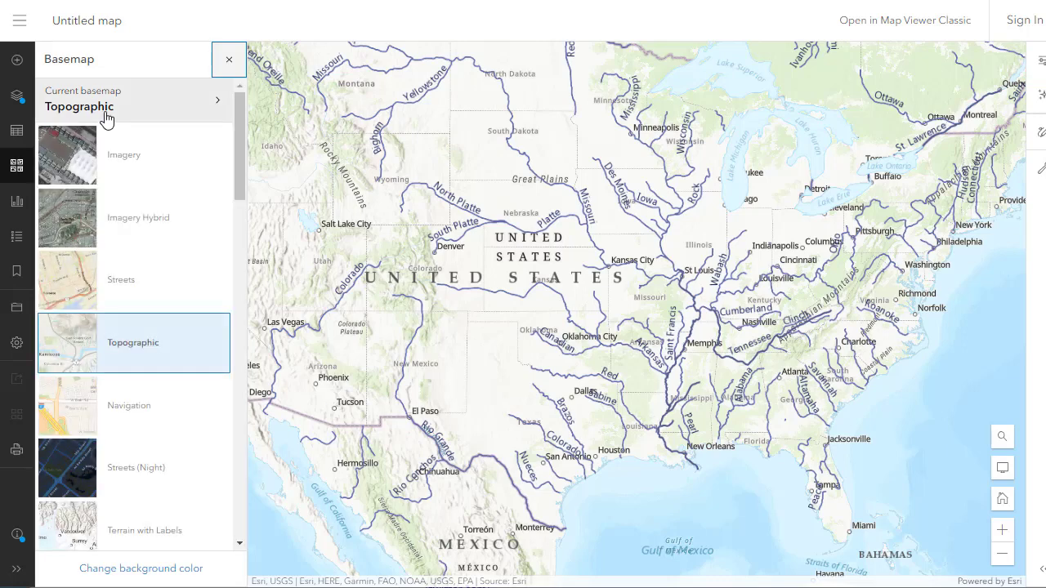
scroll(121, 301, "down", 2)
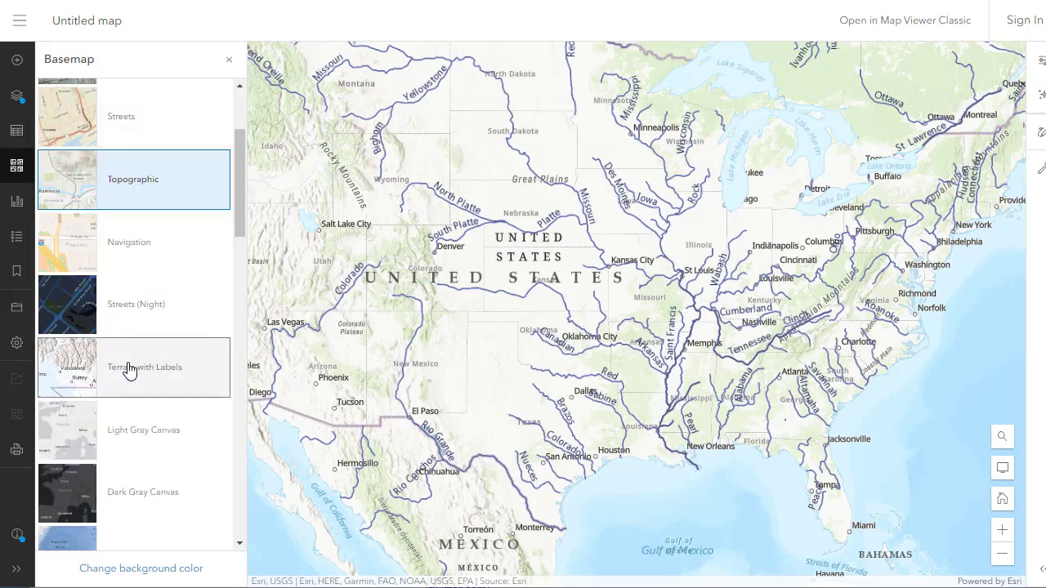
left_click(128, 369)
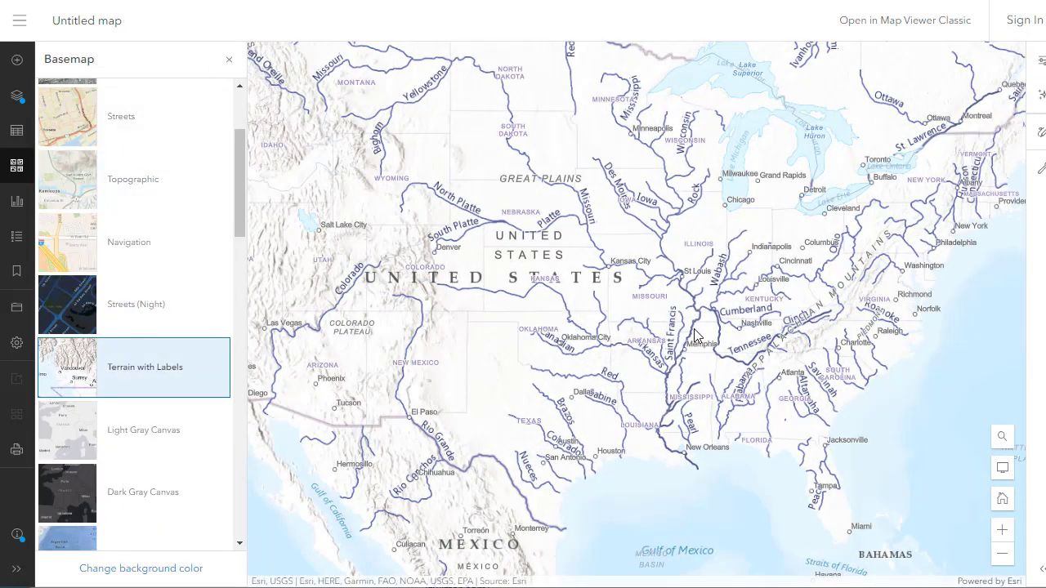
- Examine the terrain and rivers in the Colorado mountains on the new basemap, returning to a view of the whole country
left_click_drag(693, 335, 741, 332)
scroll(587, 286, "up", 2)
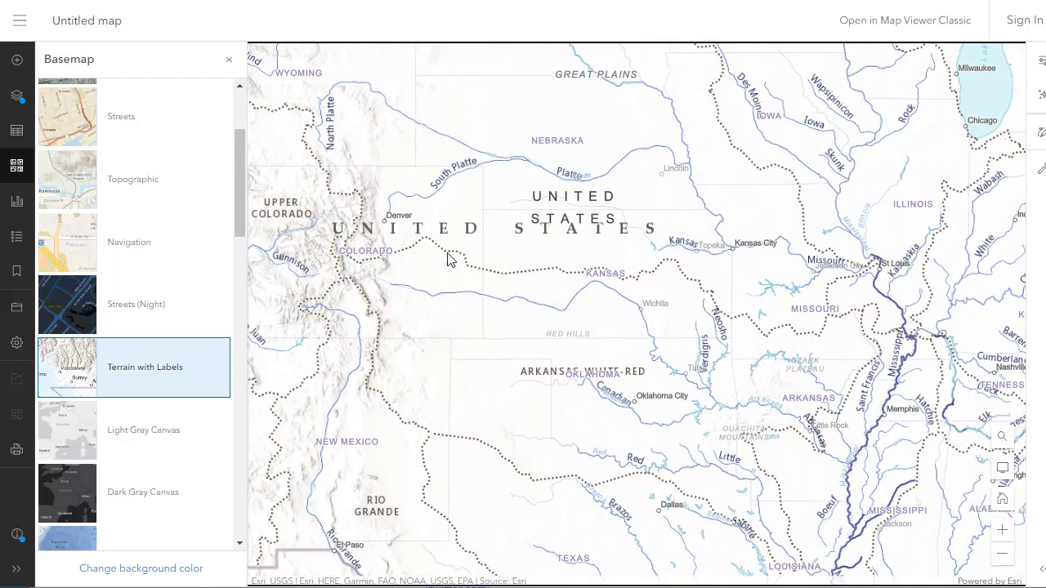
scroll(447, 259, "up", 5)
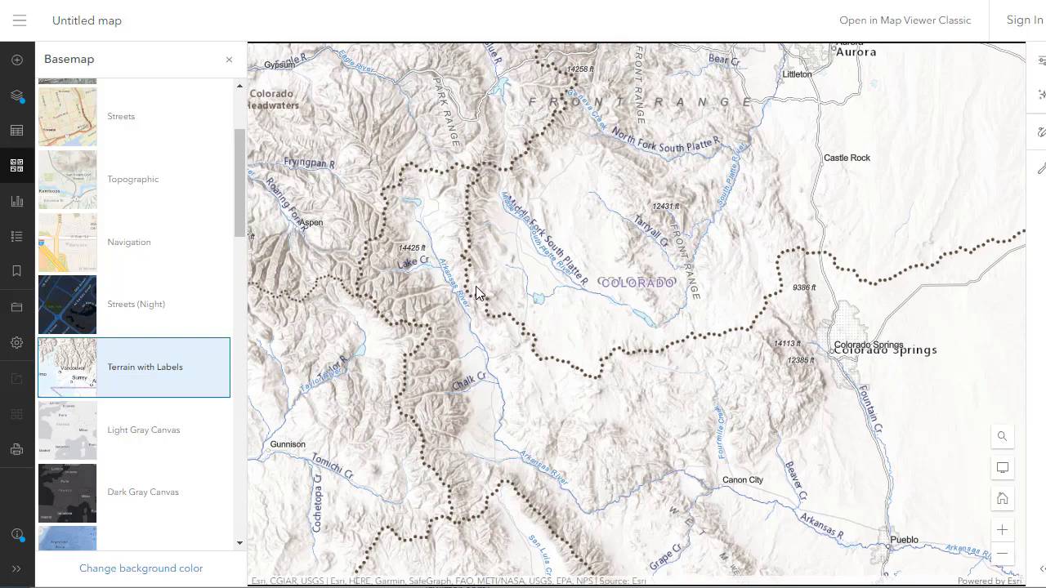
scroll(702, 288, "down", 4)
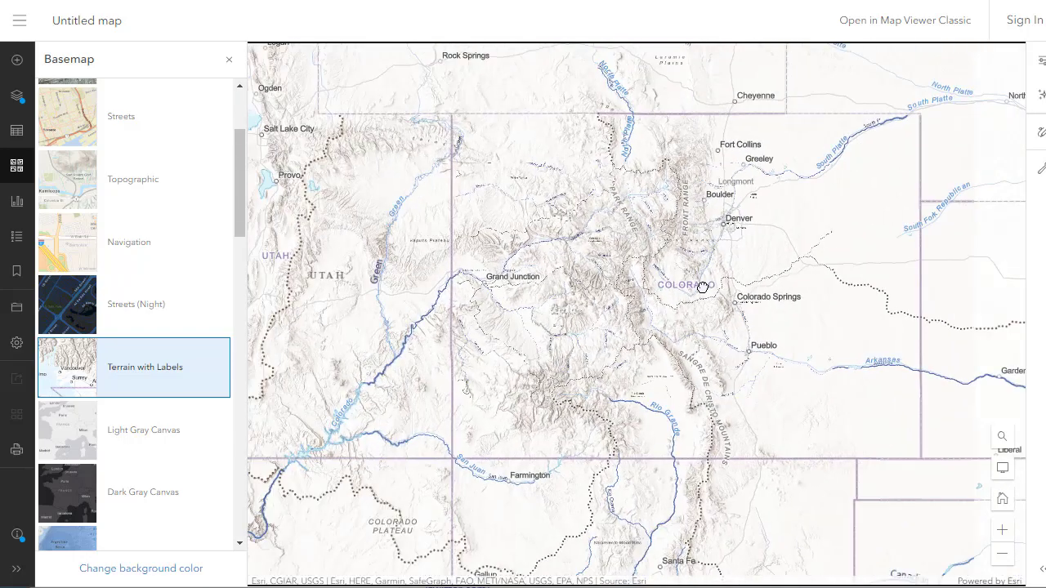
scroll(702, 288, "down", 3)
left_click_drag(705, 297, 441, 317)
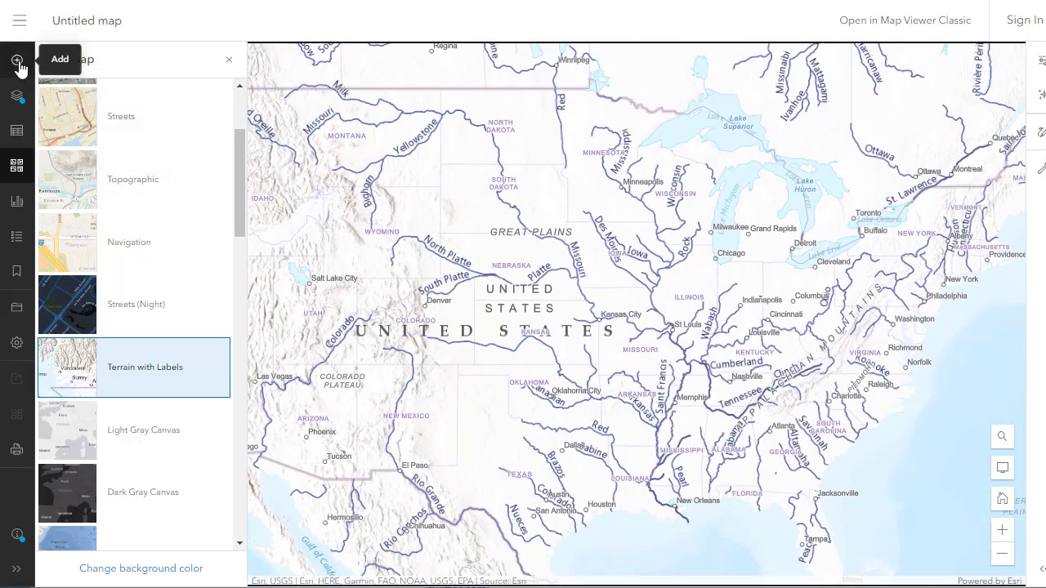
left_click(17, 62)
left_click(148, 102)
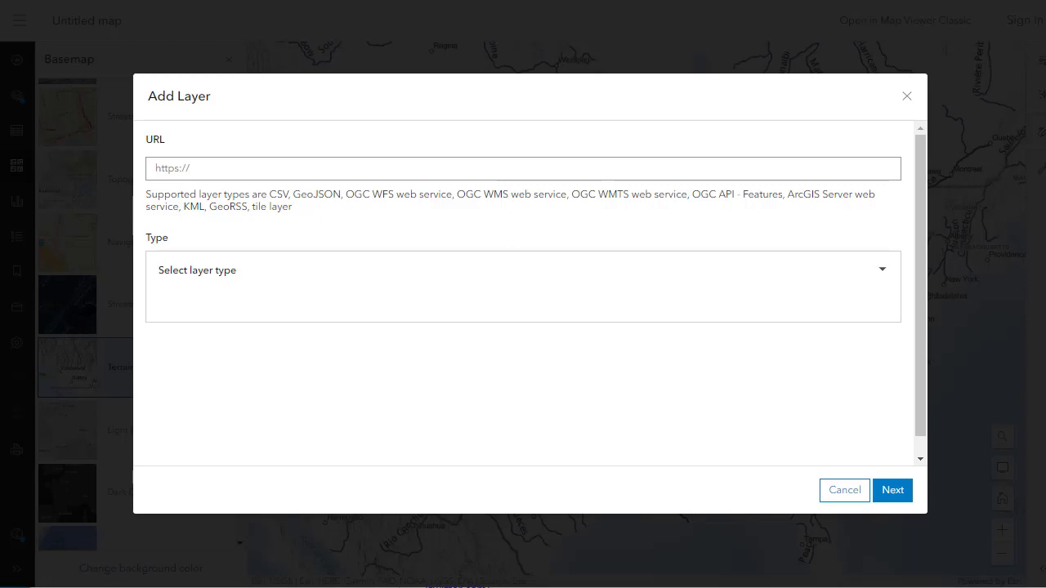
left_click(207, 174)
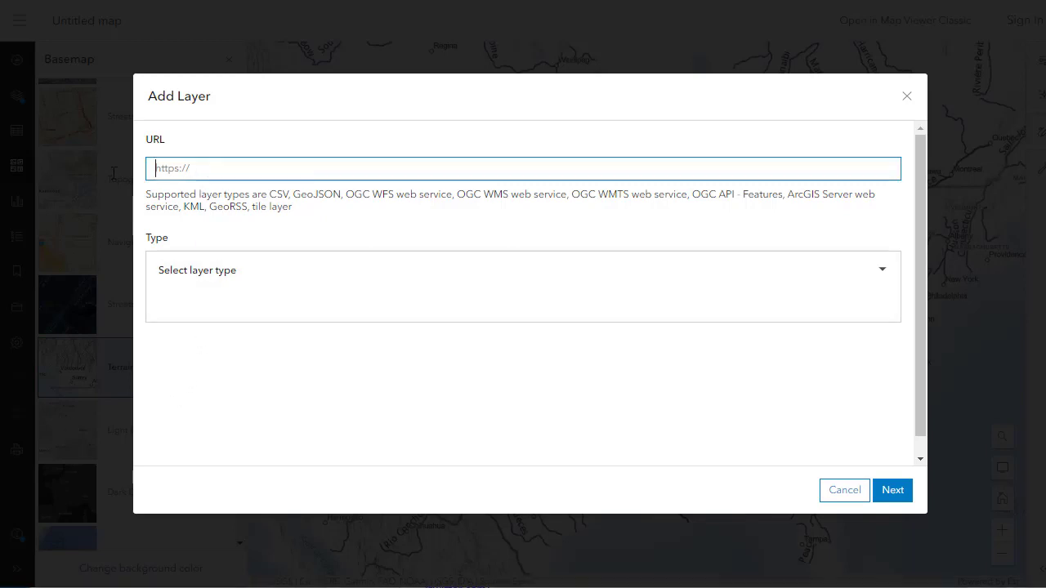
type("https://services1.arcgis.com/7nyQeu9yVYGEprbT/arcgis/rest/services/mussels/FeatureServer (Links to an external site.)")
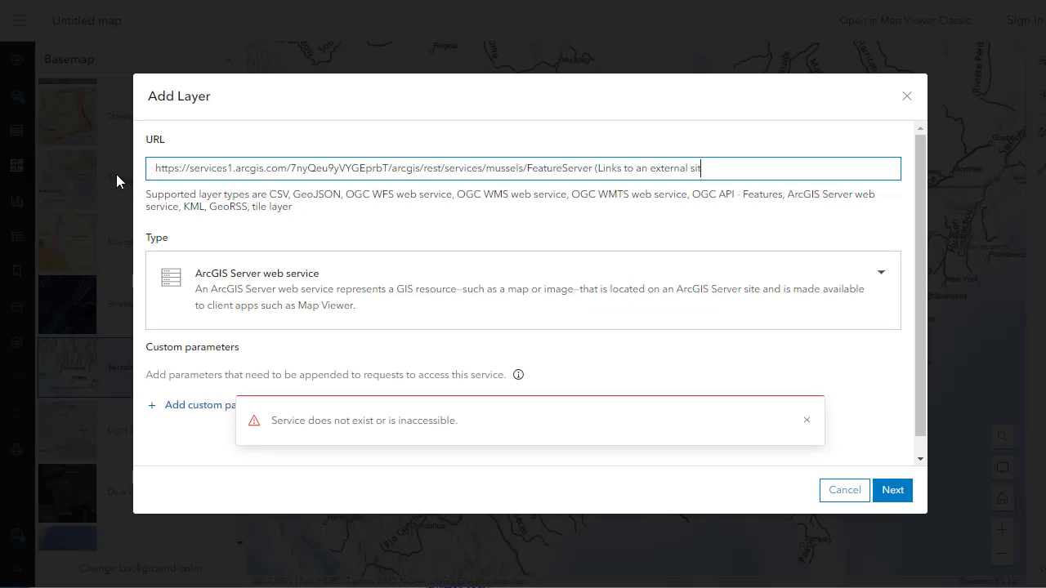
- Remove the trailing "(Links to an external site.)" text from the URL and add the mussels ArcGIS Server web service to the map
key("BackSpace")
key("BackSpace")
key("BackSpace")
key("BackSpace")
key("BackSpace")
key("BackSpace")
key("BackSpace")
key("BackSpace")
key("BackSpace")
key("BackSpace")
key("BackSpace")
key("BackSpace")
key("BackSpace")
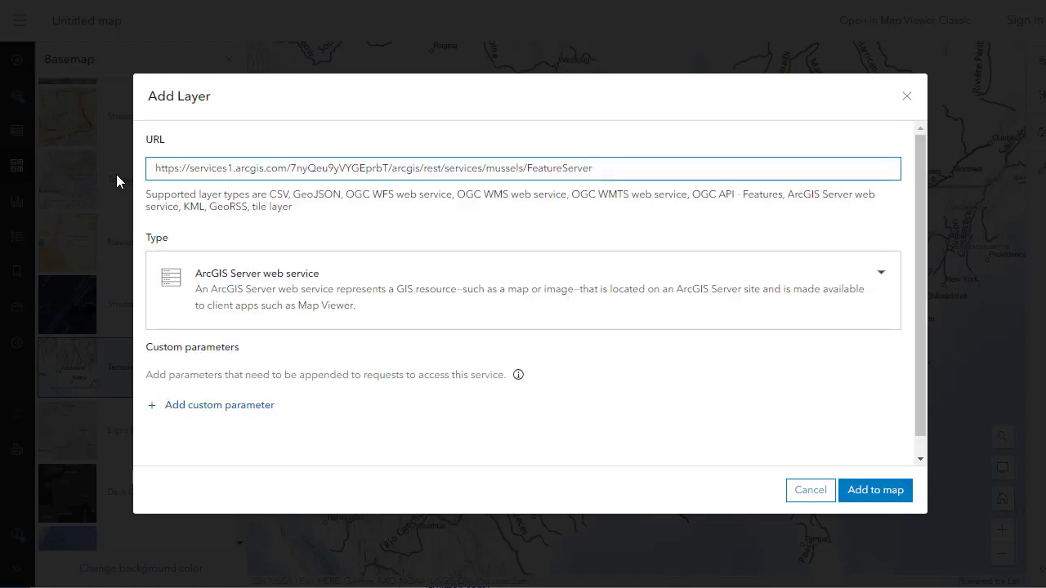
left_click(875, 491)
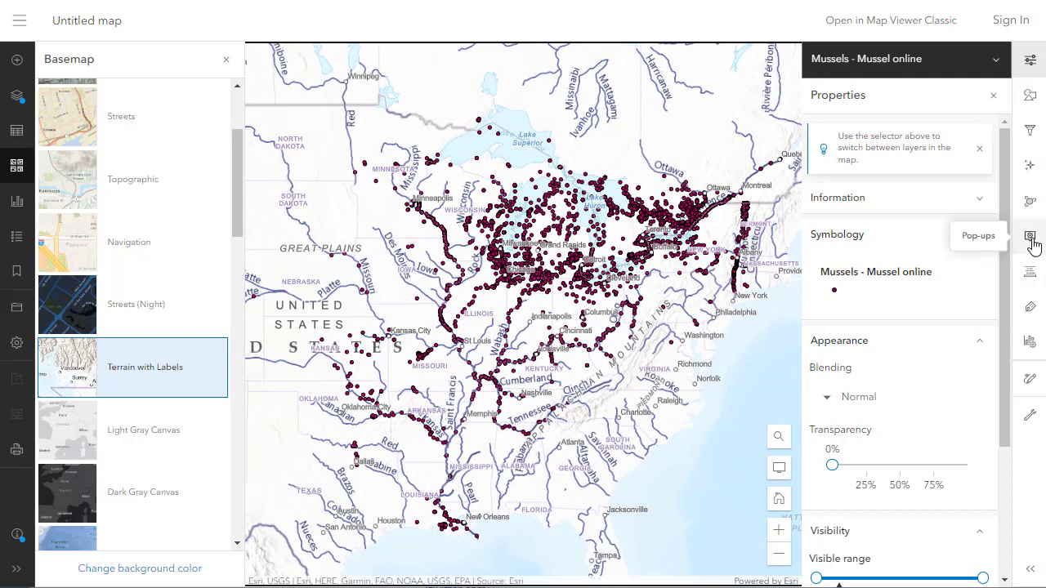
- Filter the Mussels layer with an expression where LOCALITY is "Des Plaines River (R.M. 285.3) at Joliet 29 Fossil Power Facility"
left_click(1030, 130)
left_click(918, 264)
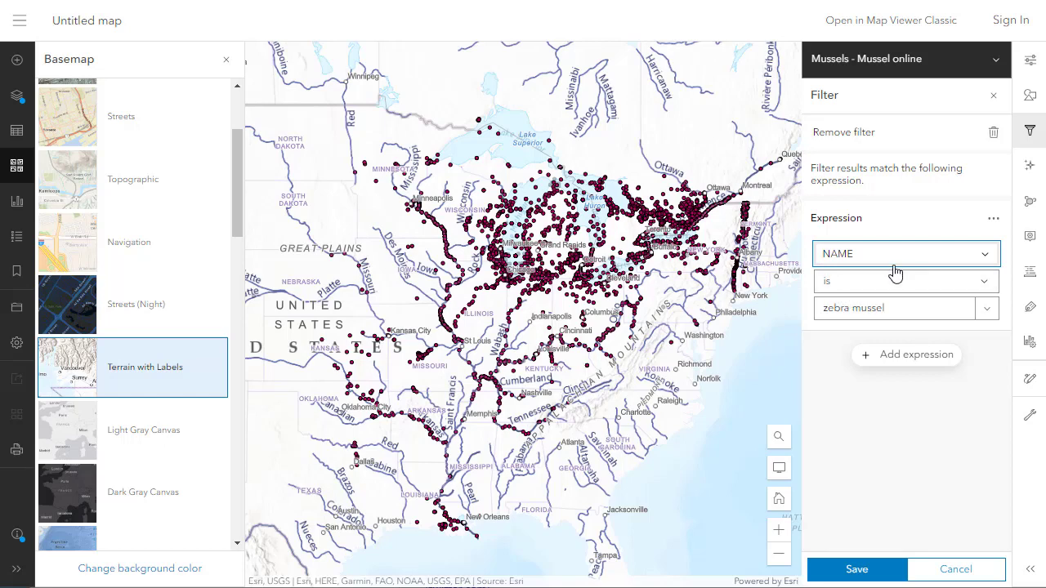
left_click(984, 260)
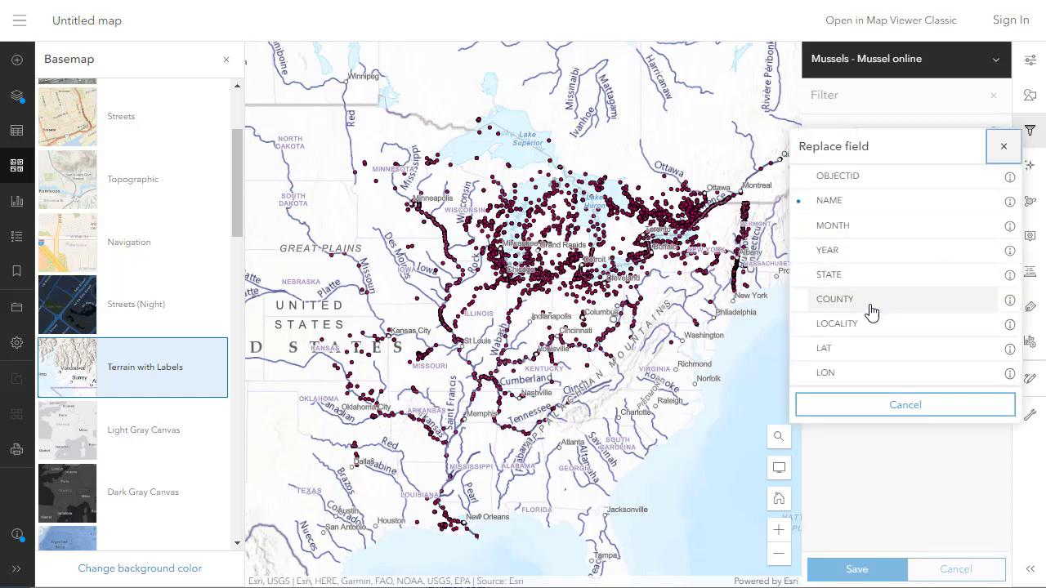
left_click(866, 324)
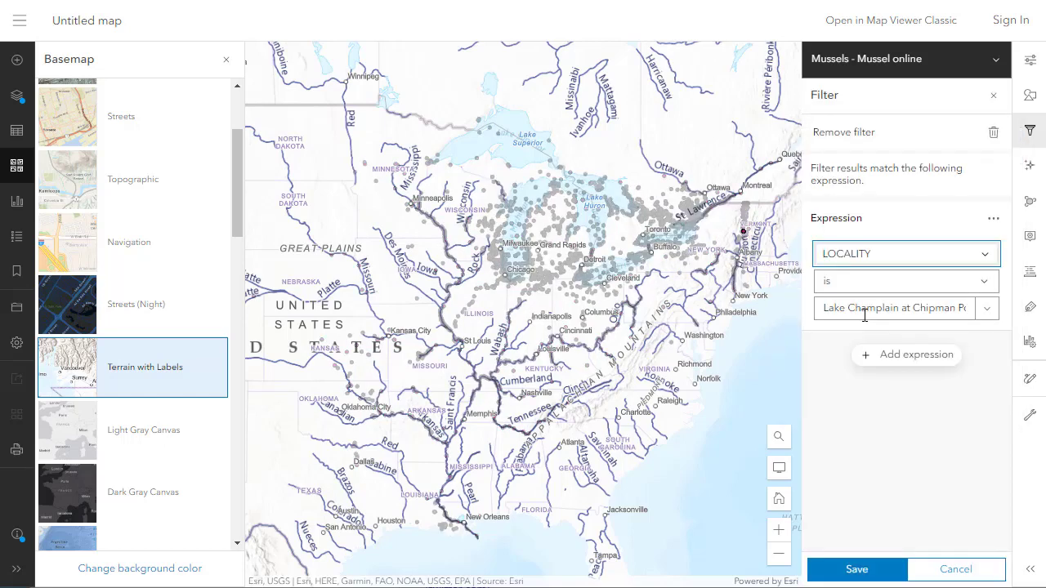
left_click(864, 308)
key("ctrl+a")
key("ctrl+v")
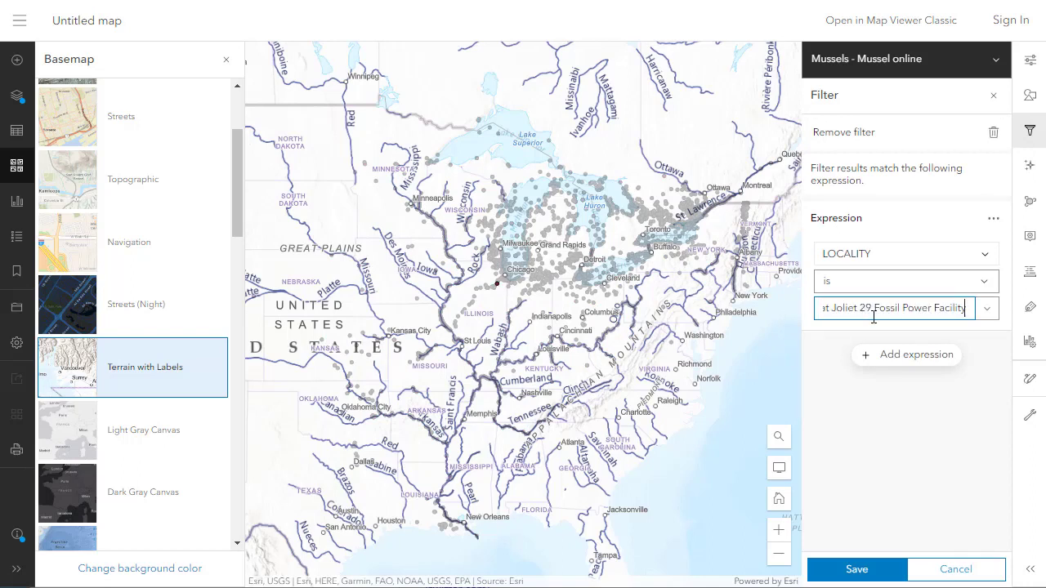
- Add a second filter expression to the Mussels layer where MONTH is 9, matching all expressions, and save the filter
left_click(891, 359)
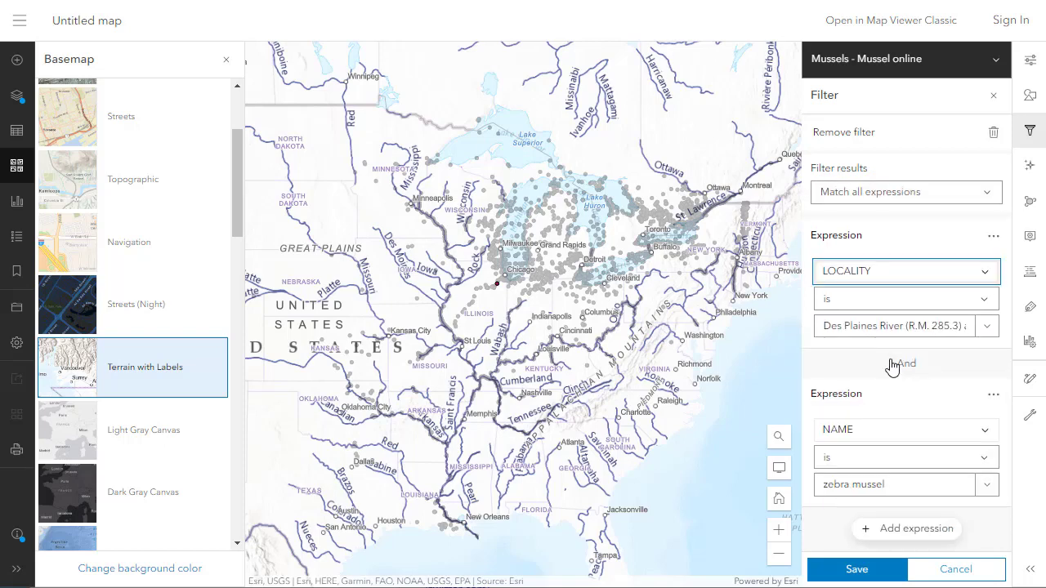
left_click(893, 432)
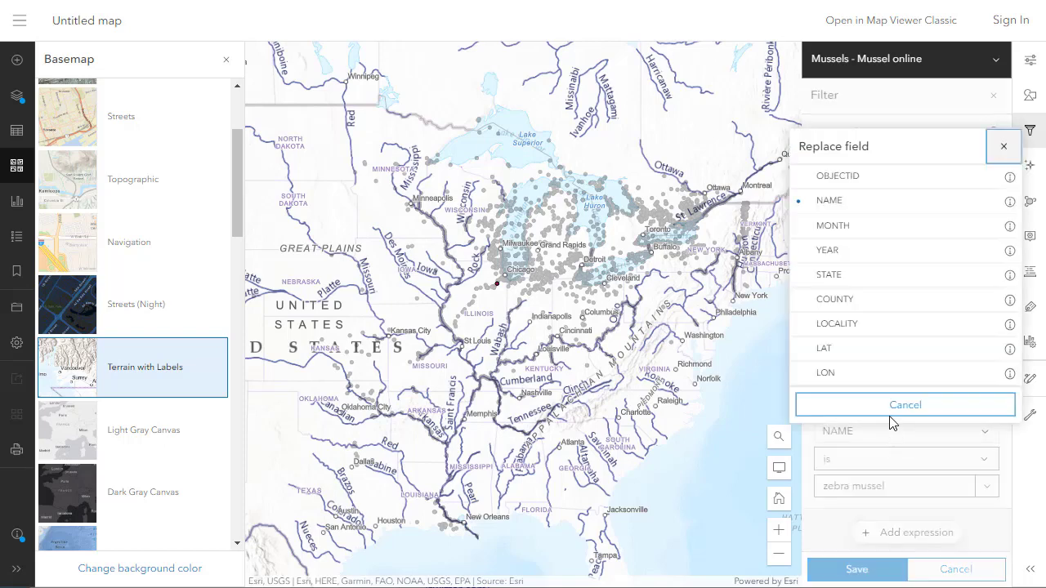
left_click(875, 232)
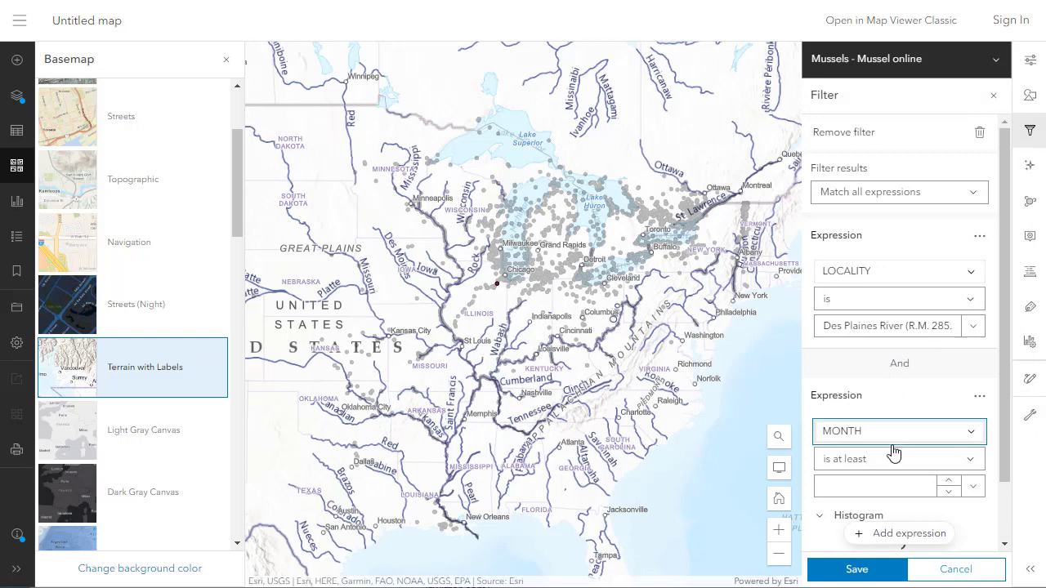
left_click(938, 464)
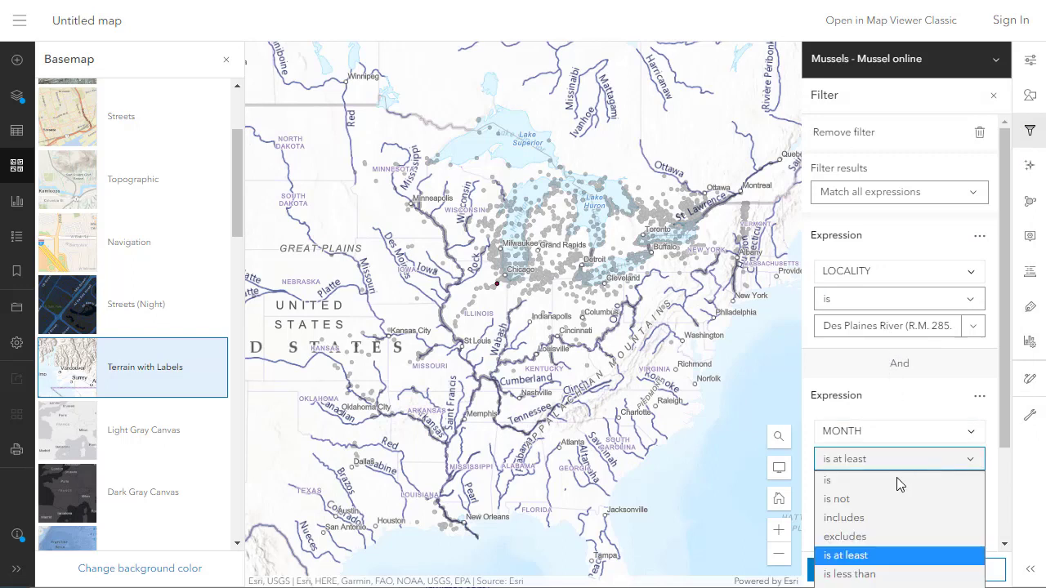
left_click(894, 479)
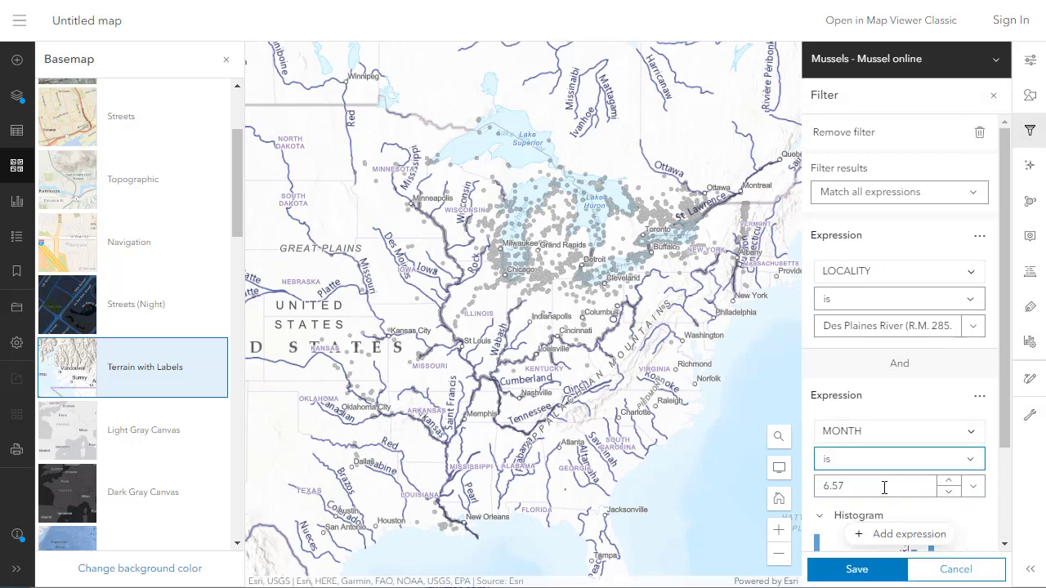
left_click_drag(885, 485, 794, 487)
type("6")
left_click(856, 569)
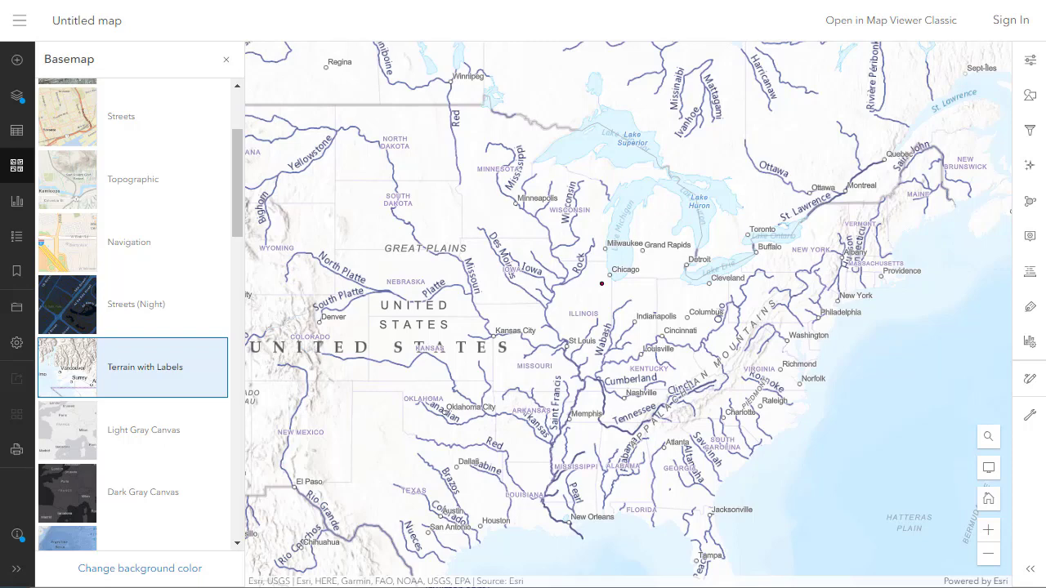
- Examine the filtered mussel point's attributes in its pop-up and in the Mussels layer's attribute table
left_click(603, 285)
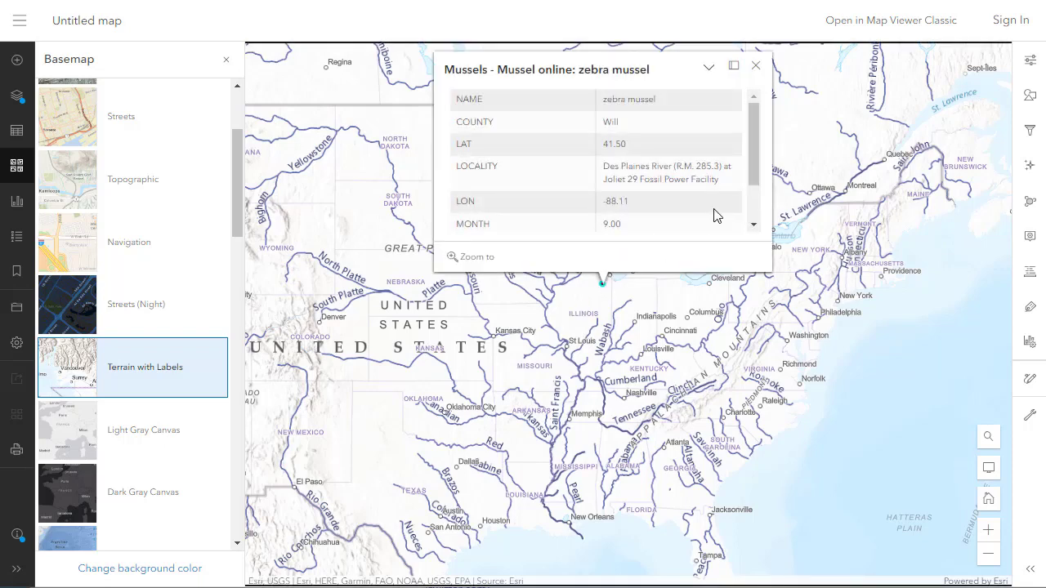
left_click(756, 65)
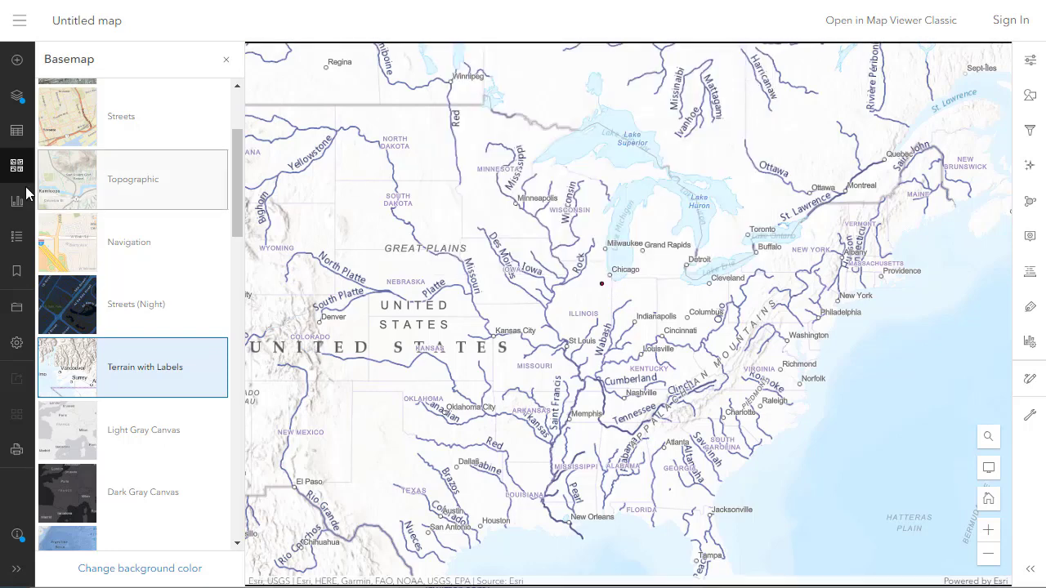
left_click(12, 134)
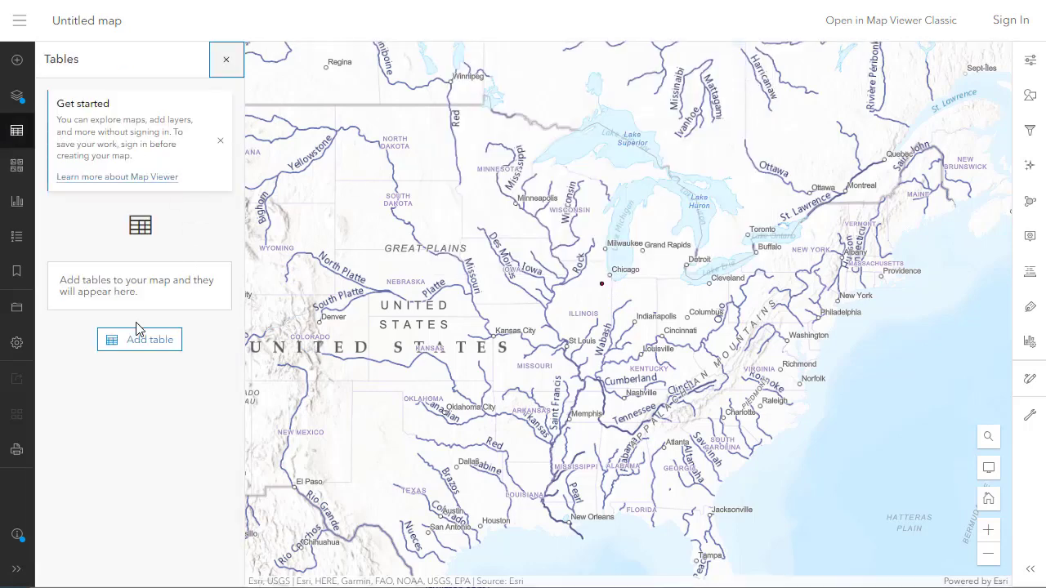
left_click(20, 98)
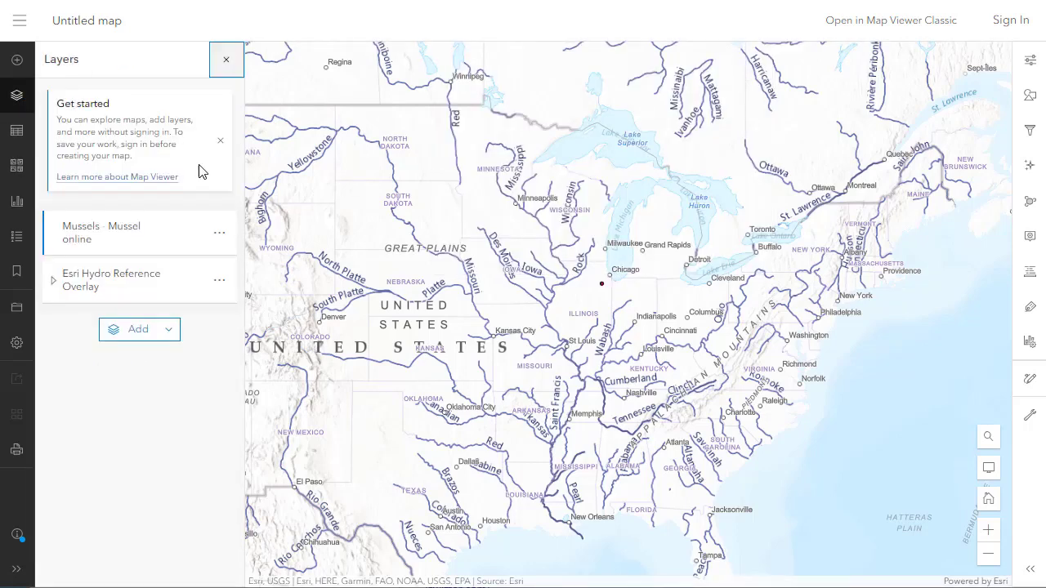
left_click(219, 234)
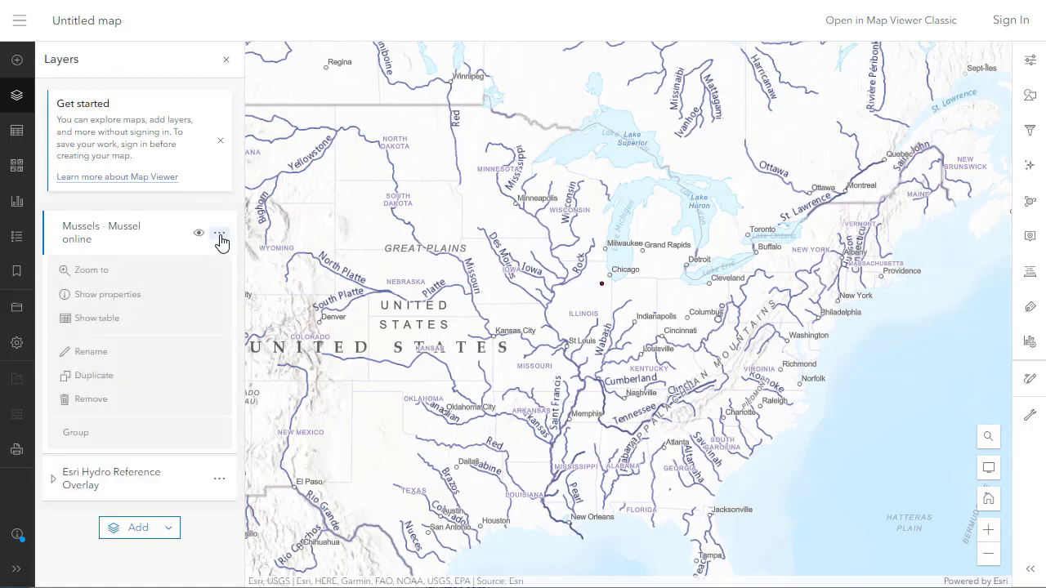
left_click(144, 319)
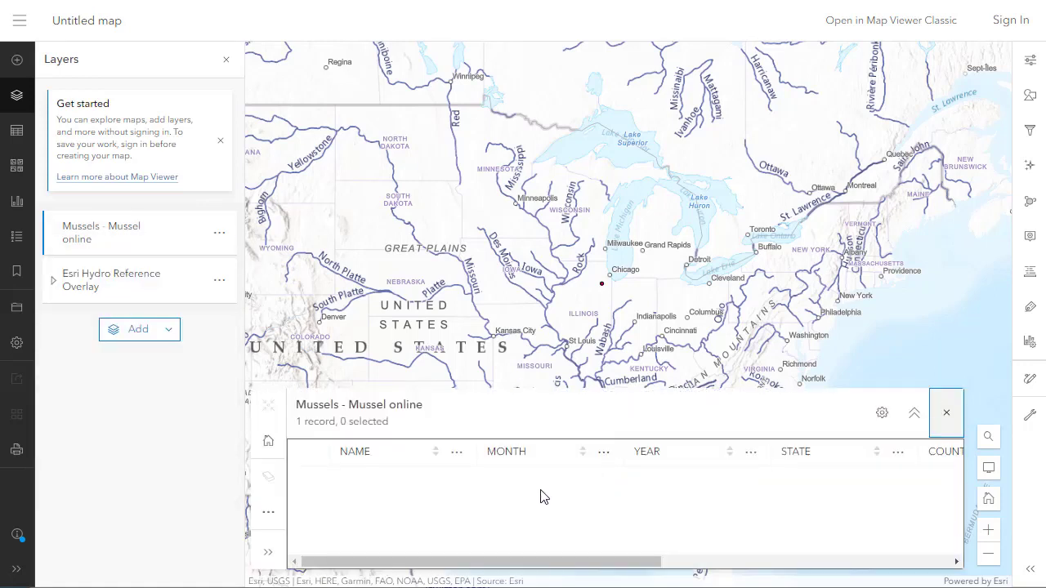
left_click_drag(470, 561, 442, 562)
left_click(947, 413)
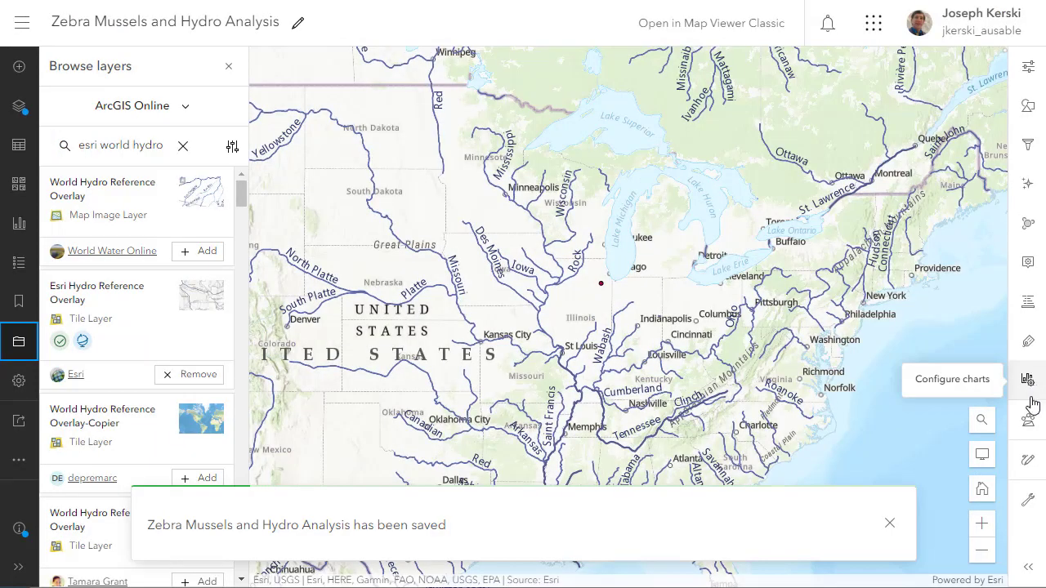
- Find the Trace Downstream analysis tool by searching for "trace" and set Mussels - Mussel online as its input point features
left_click(1028, 420)
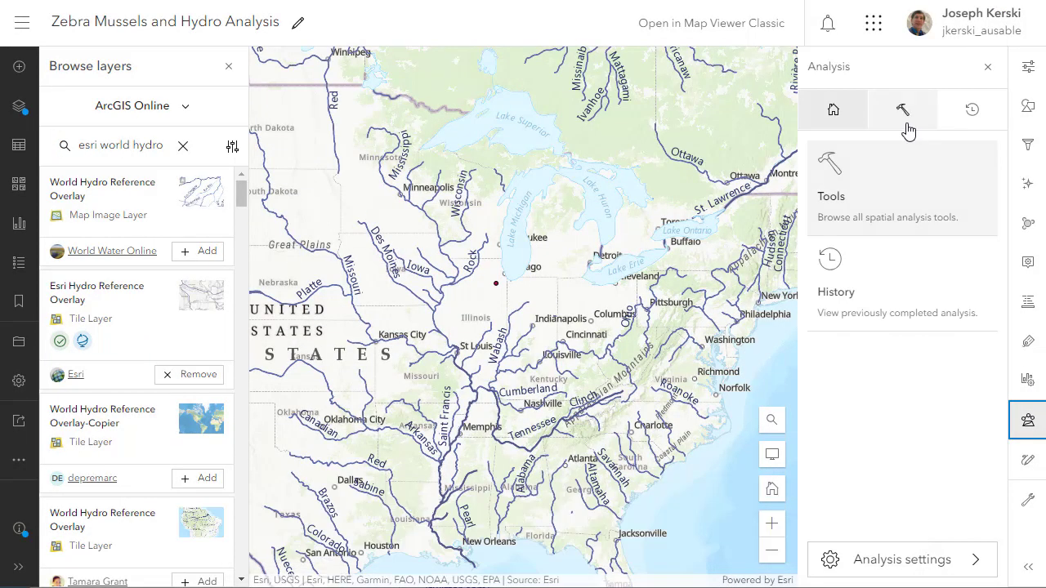
left_click(906, 122)
left_click(877, 155)
type("trace")
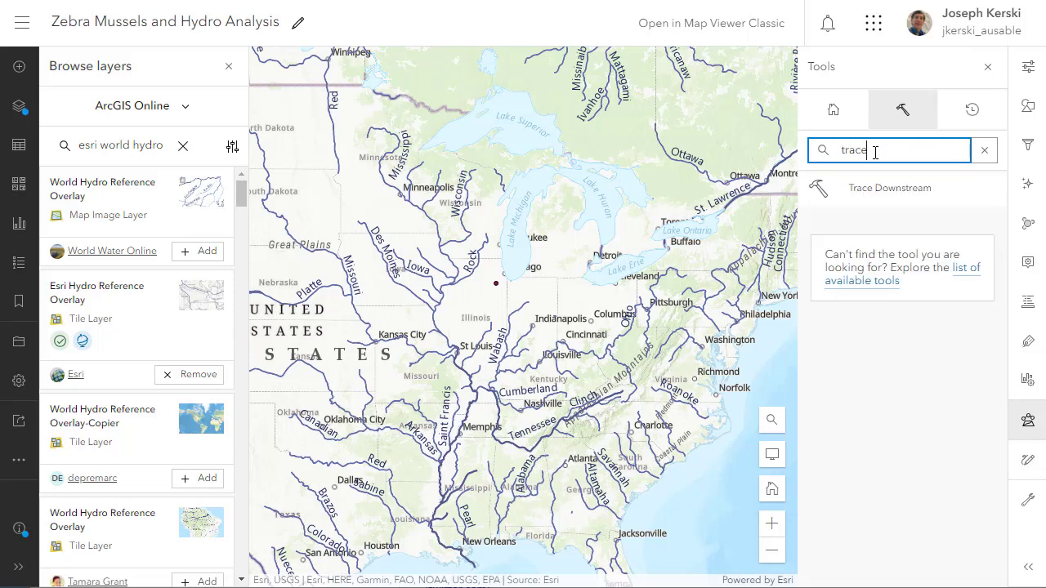
left_click(870, 191)
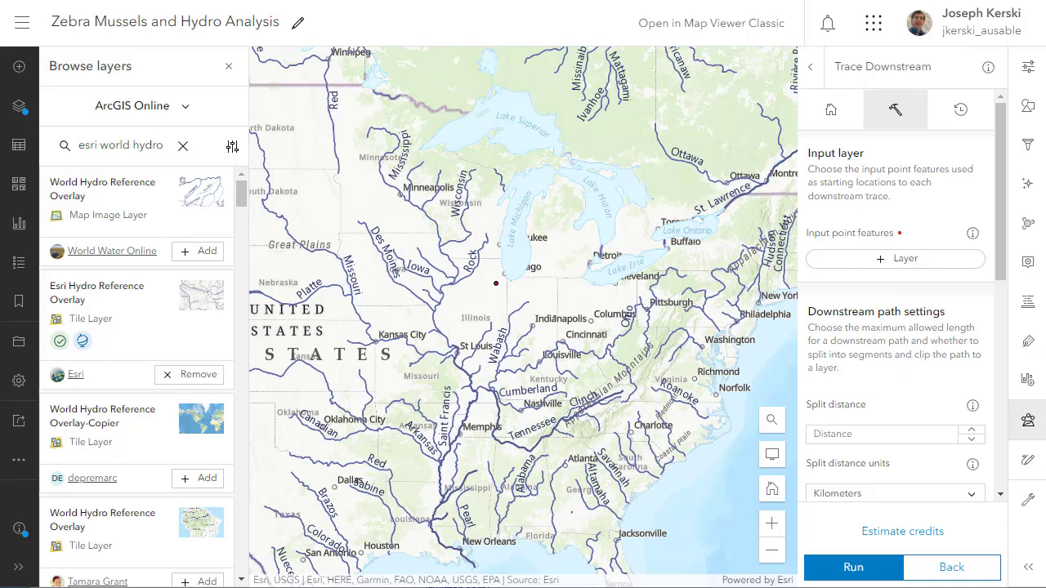
left_click(882, 260)
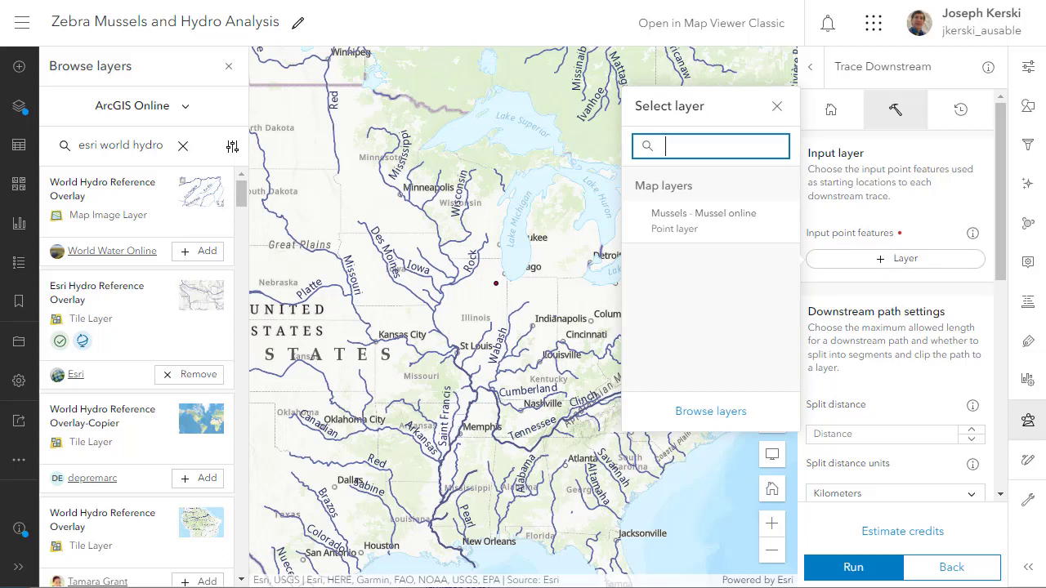
left_click(730, 233)
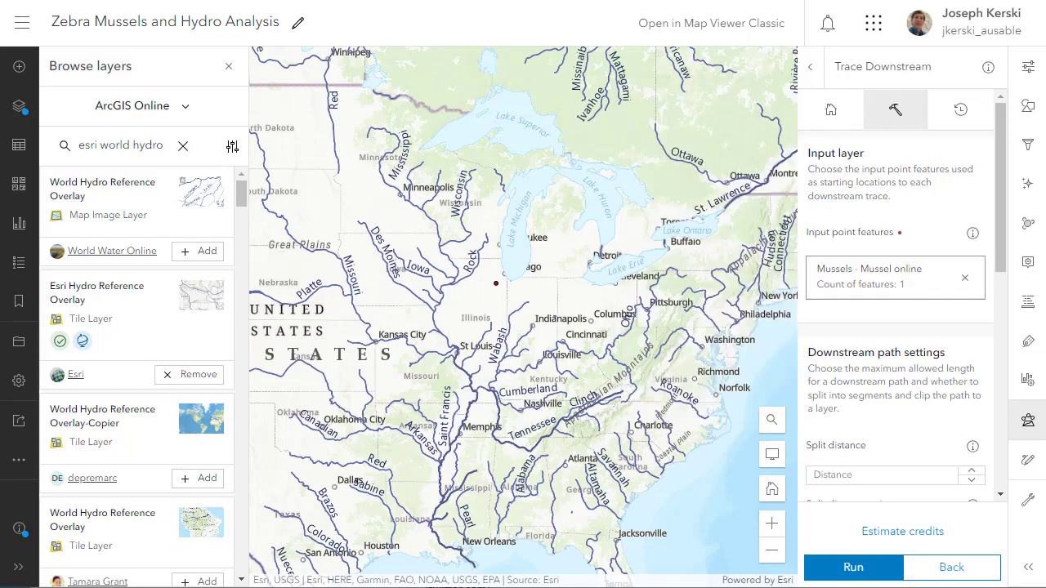
- Set the maximum downstream trace distance to 5,000 miles and try to run the analysis
scroll(934, 448, "down", 2)
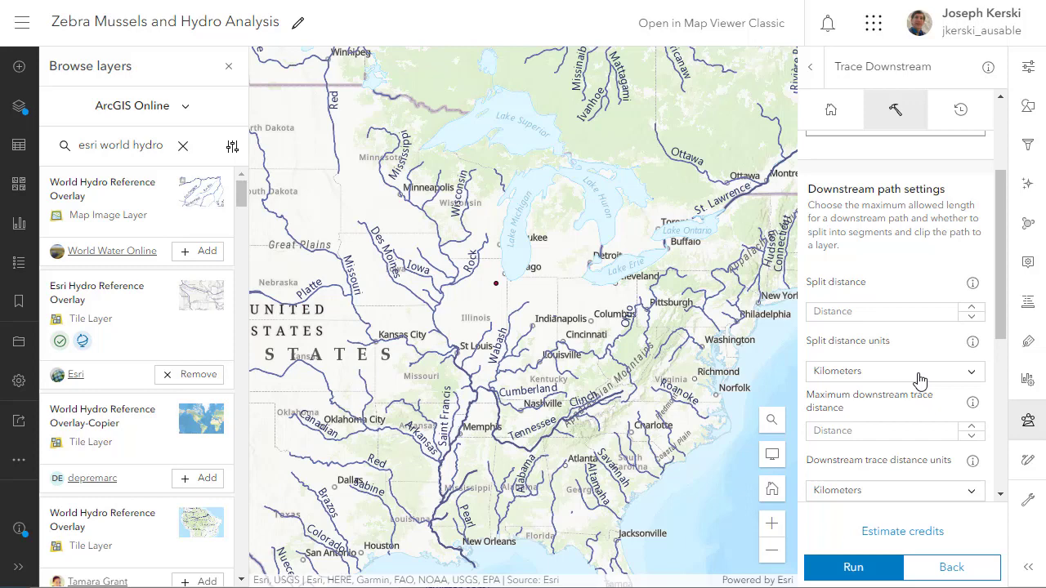
scroll(920, 401, "down", 2)
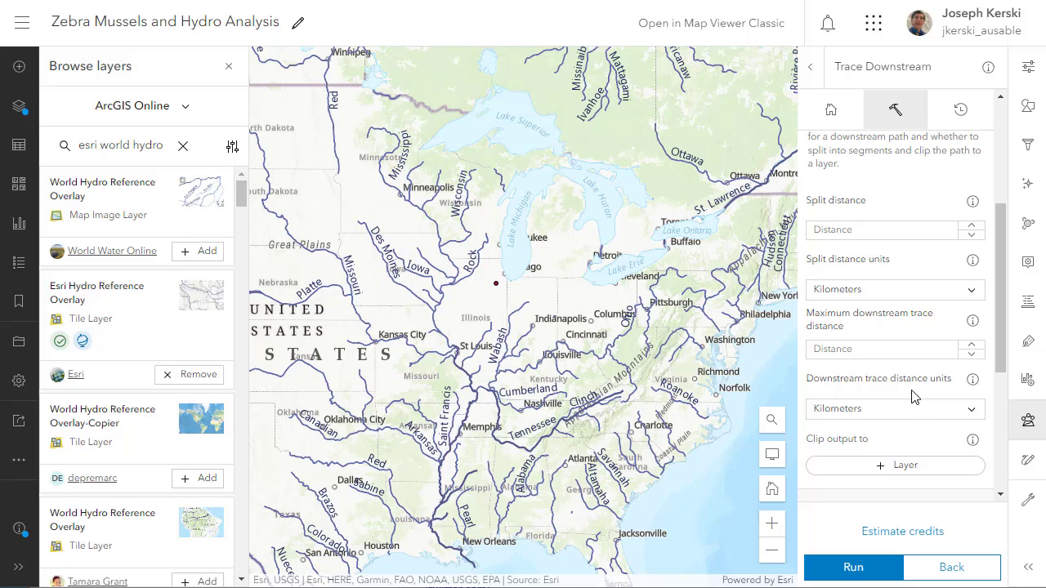
left_click(934, 354)
type("5")
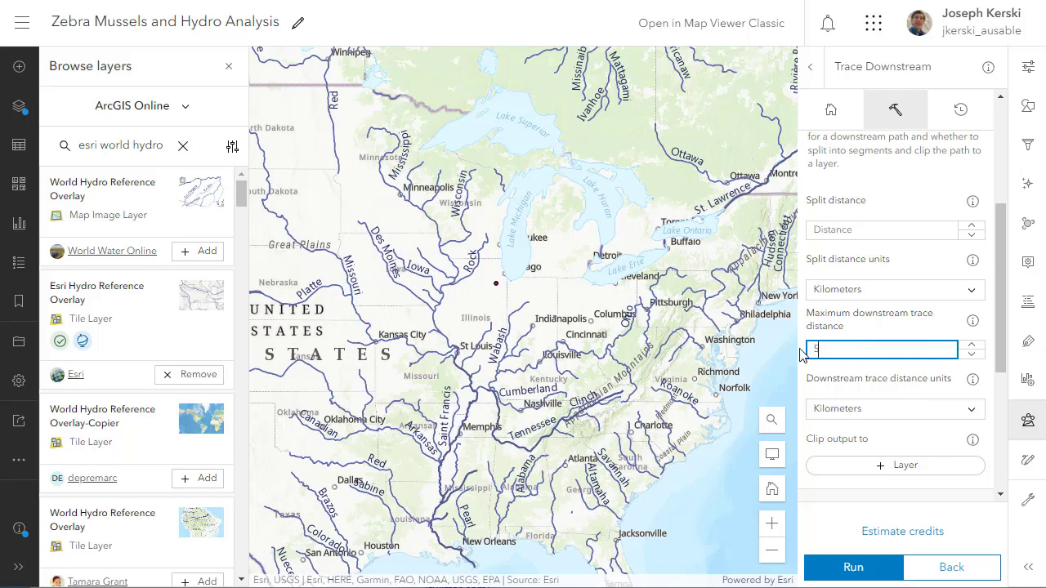
left_click(838, 410)
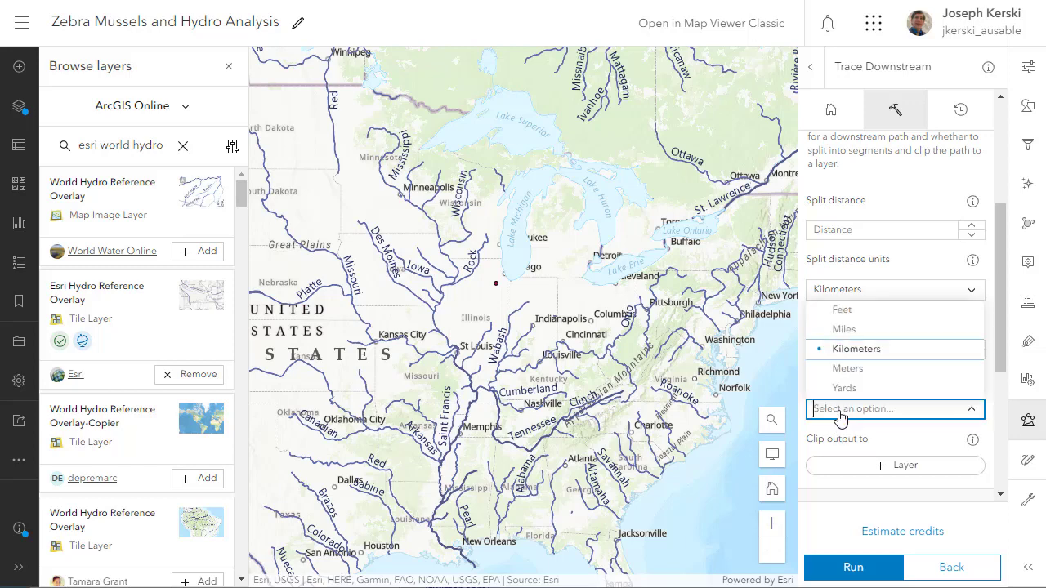
left_click(845, 329)
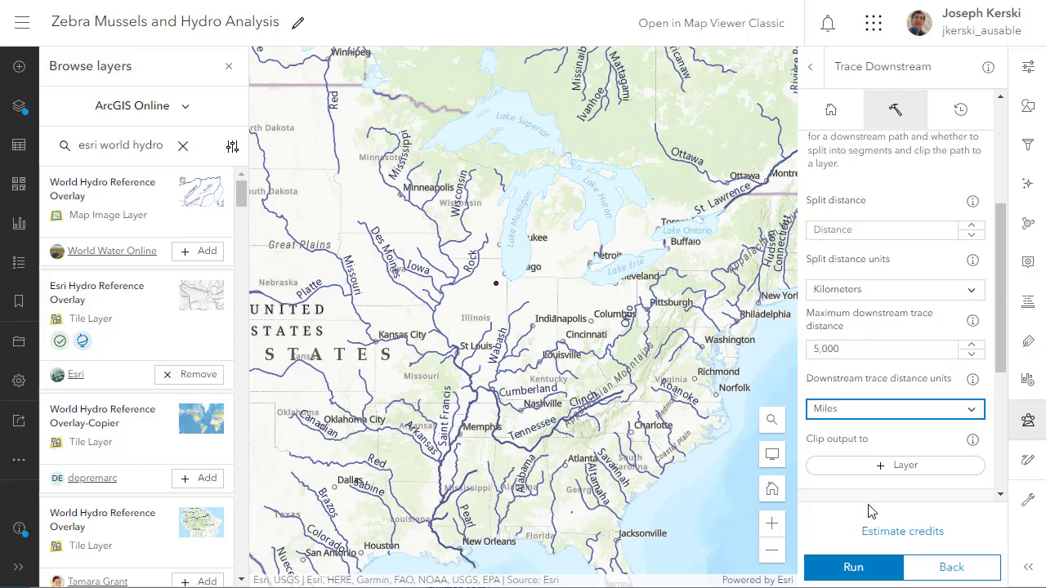
left_click_drag(554, 406, 554, 318)
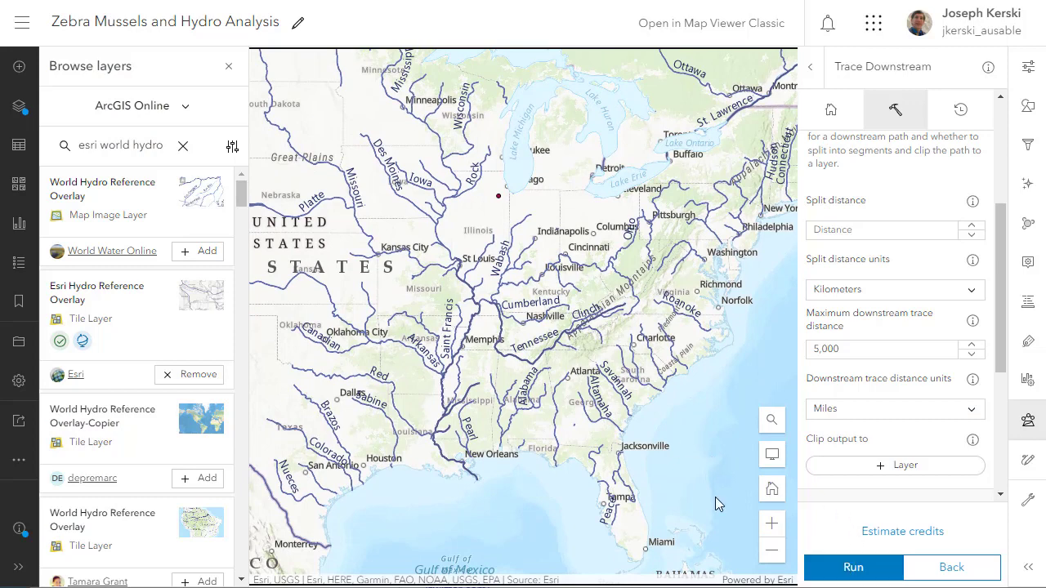
left_click(853, 568)
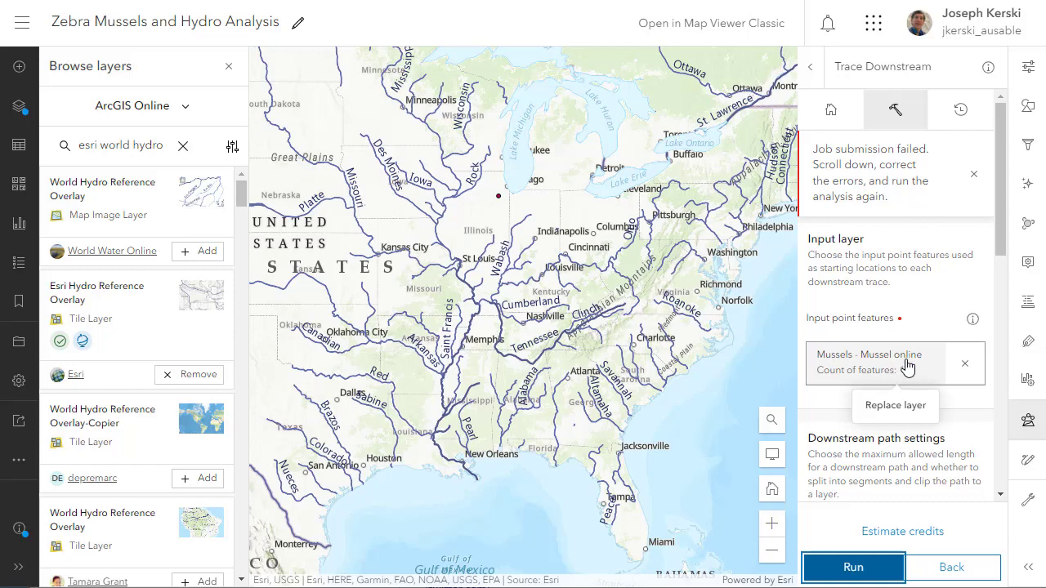
- Name the output line layer "Trace downstream from Joliet Test" and run the Trace Downstream analysis on the Mussels layer
scroll(929, 437, "down", 2)
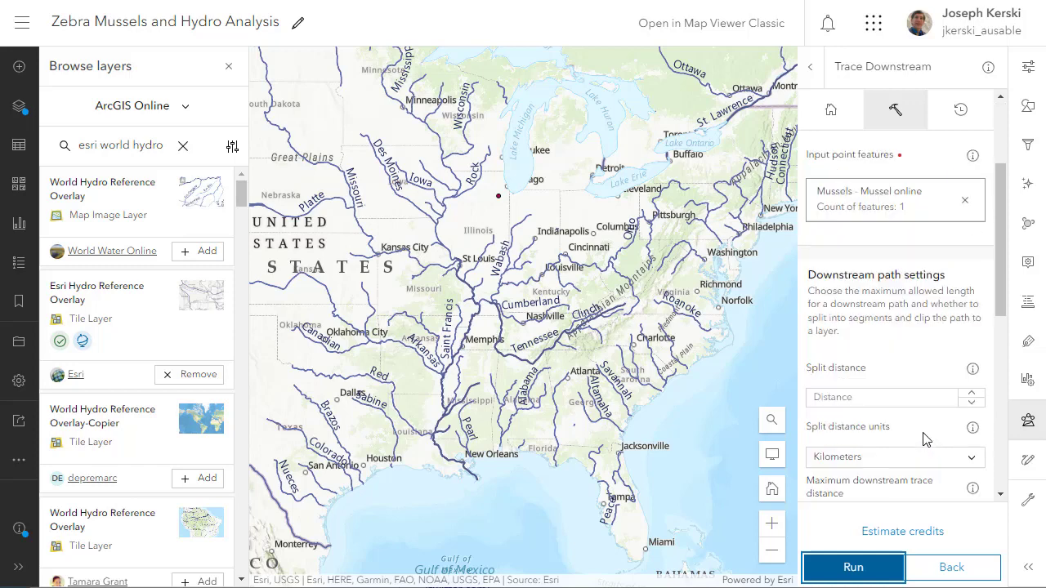
scroll(926, 440, "down", 1)
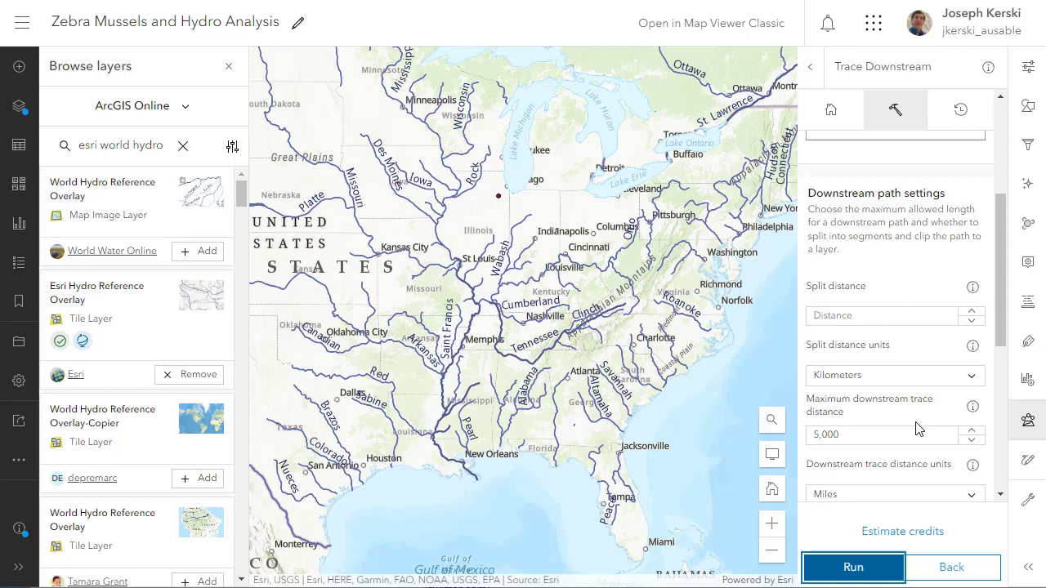
scroll(918, 429, "down", 1)
scroll(919, 429, "down", 1)
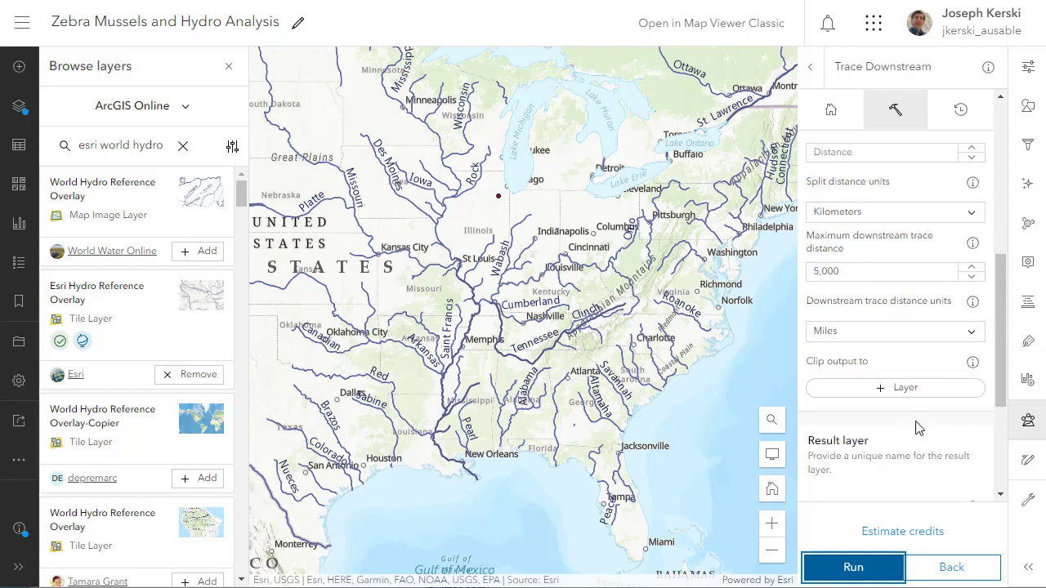
scroll(919, 427, "up", 4)
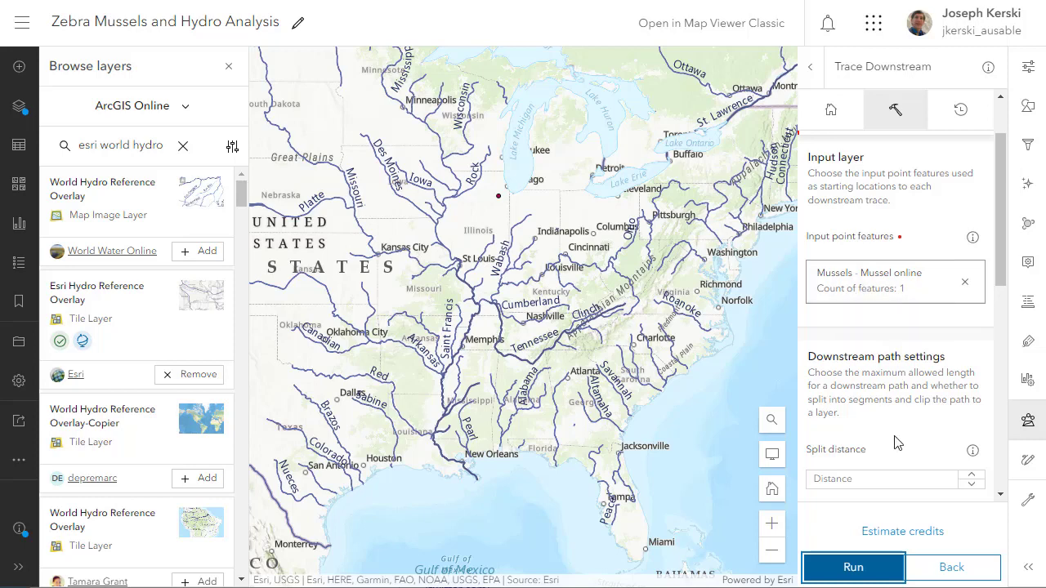
left_click(871, 297)
left_click(772, 262)
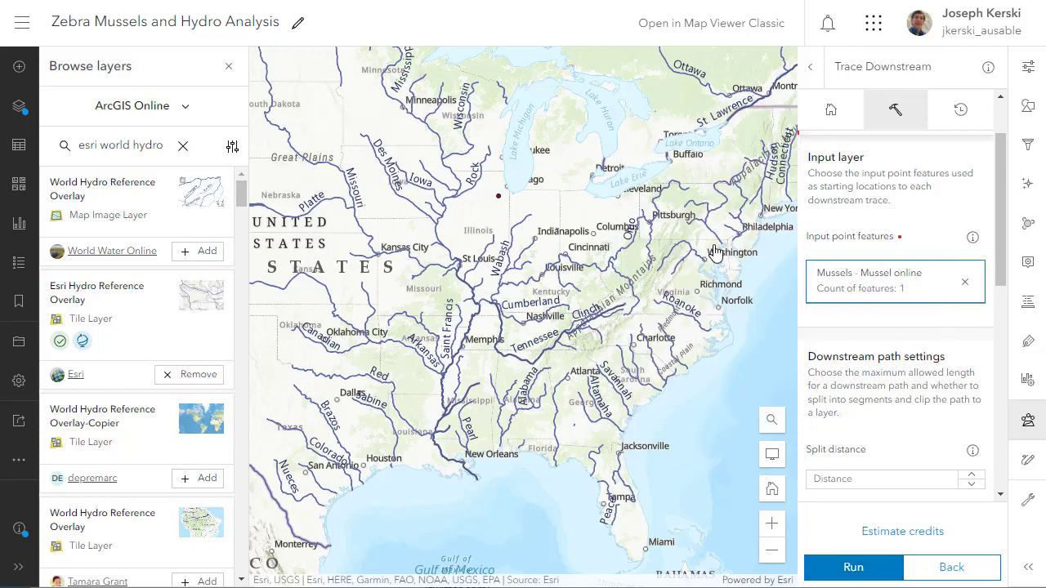
scroll(904, 457, "down", 4)
scroll(878, 535, "down", 3)
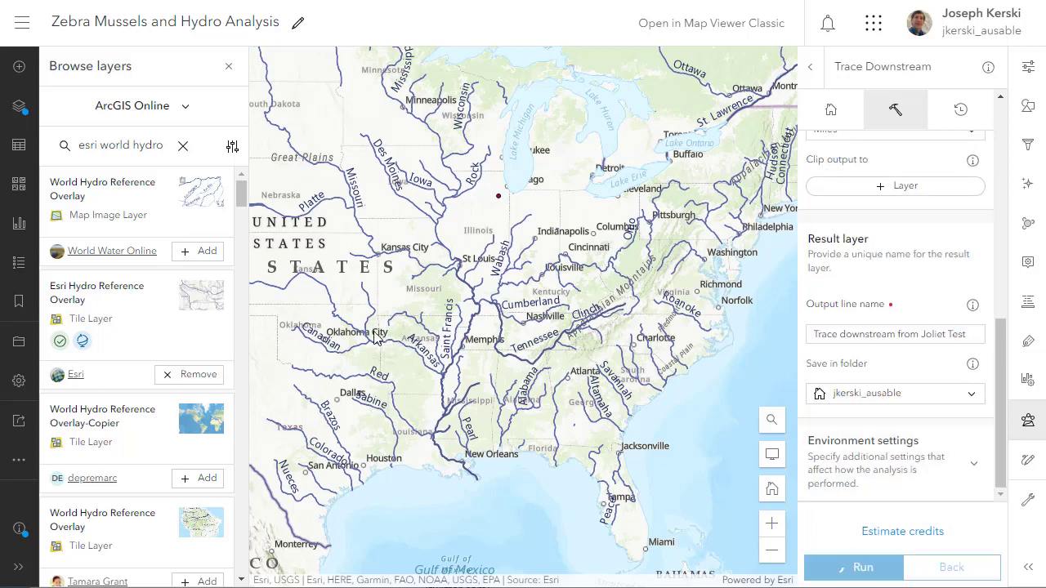
left_click(853, 566)
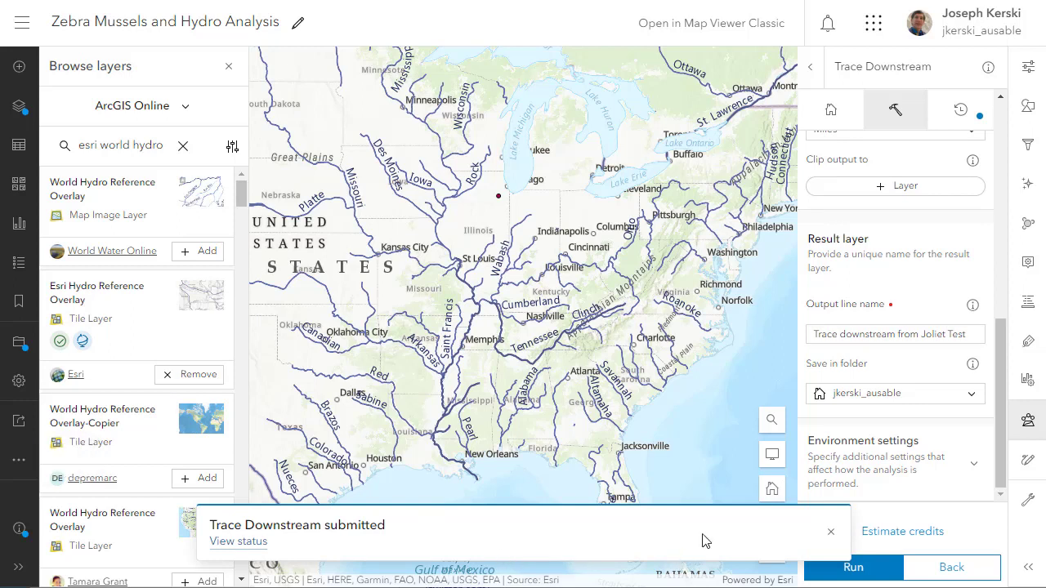
- Check the Trace Downstream job in the analysis history, and review the resulting trace in the legend and layer list
left_click(963, 113)
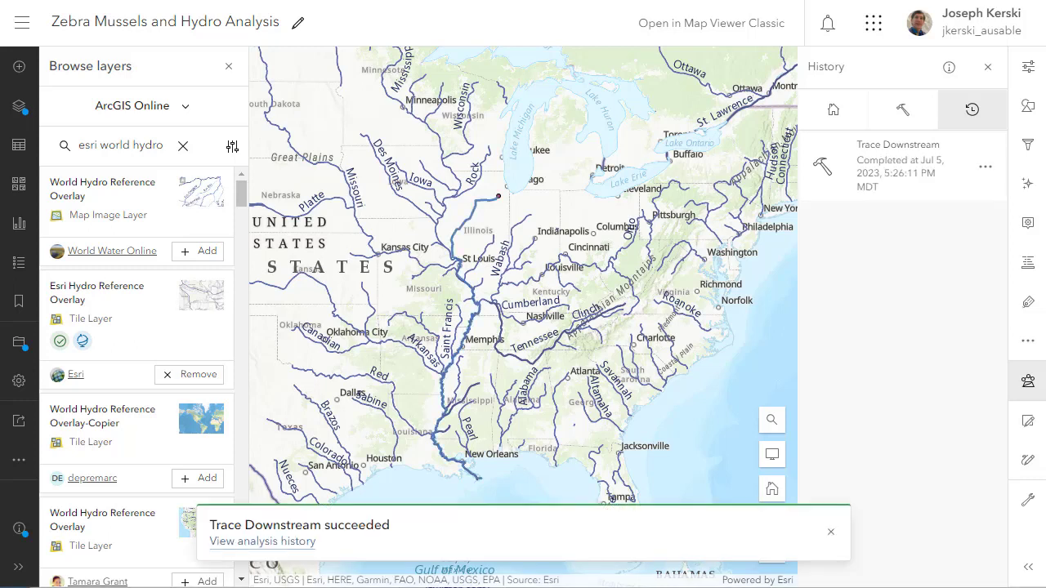
left_click(23, 262)
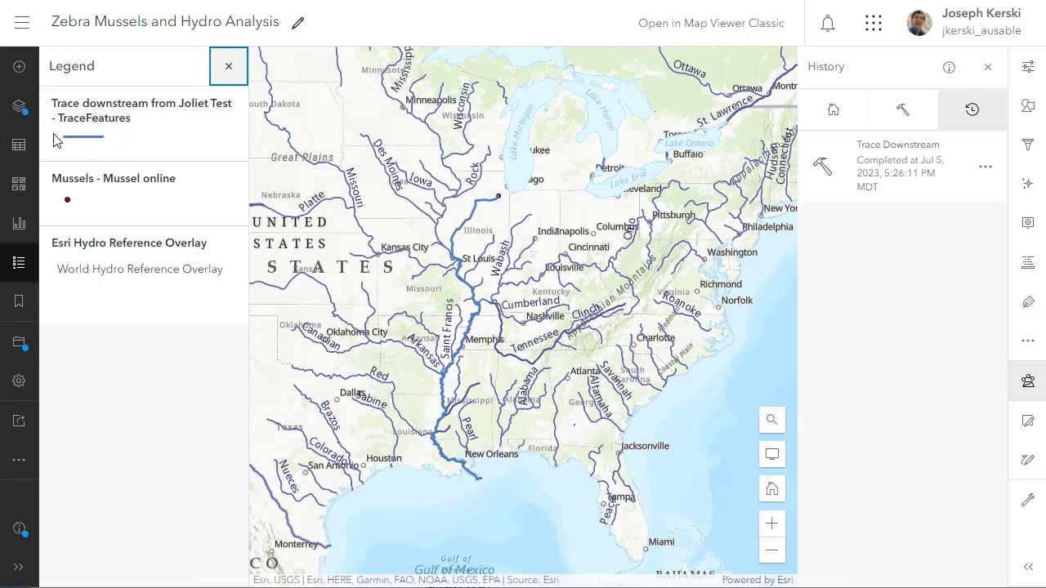
left_click(19, 105)
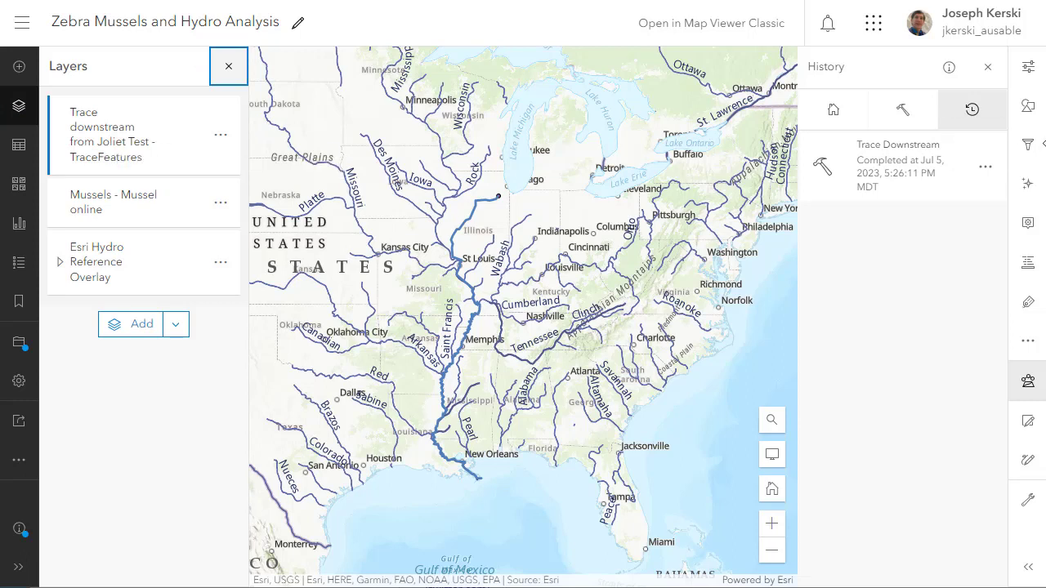
- In the trace downstream layer's style options, set the line symbol width to 4.67 px
left_click(1029, 111)
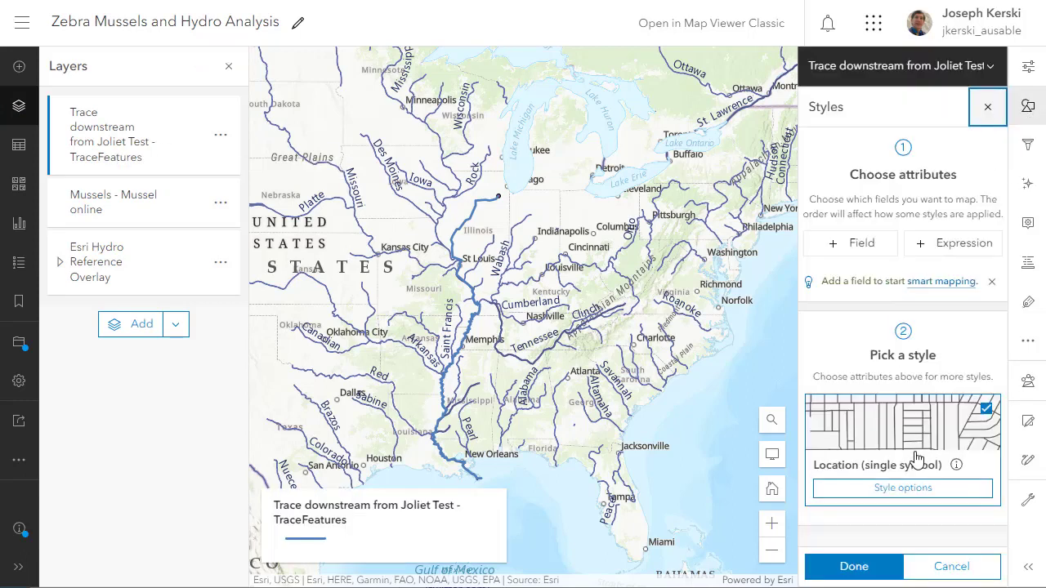
left_click(908, 488)
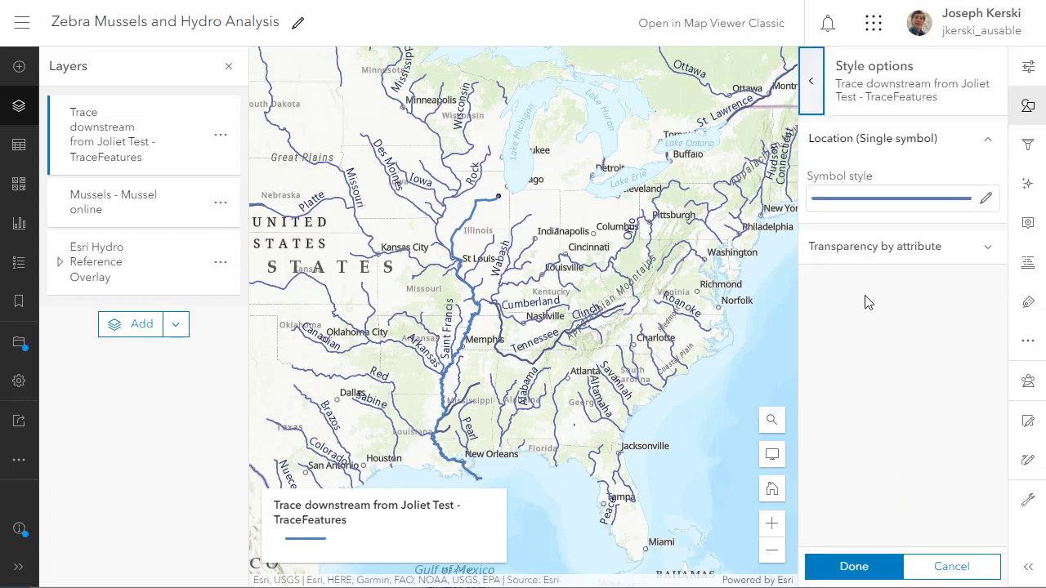
left_click(882, 205)
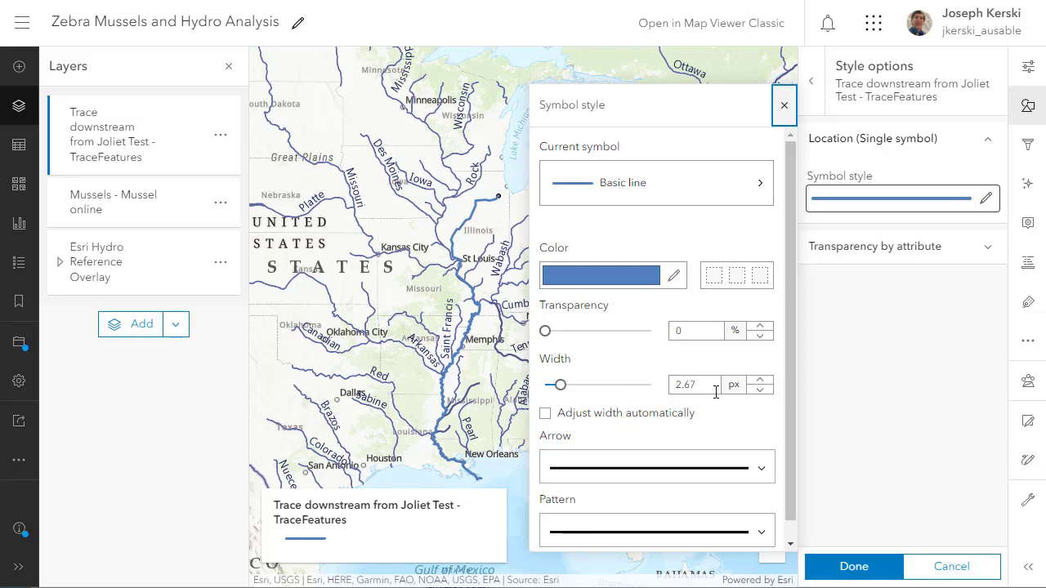
left_click(761, 383)
left_click(761, 383)
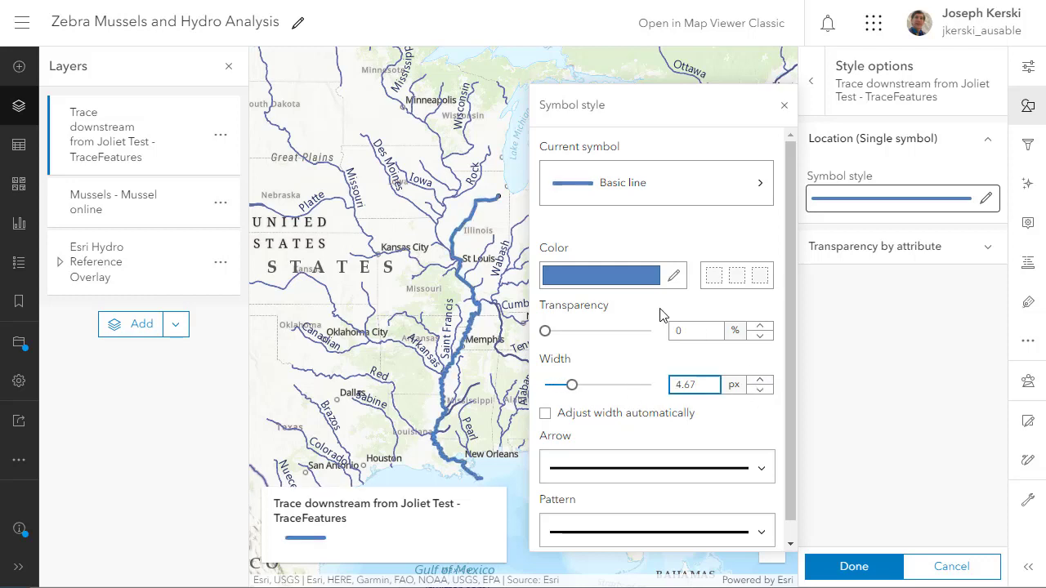
- Change the trace line's color to the brighter blue 186ed6 and apply the style
left_click(637, 281)
left_click(748, 196)
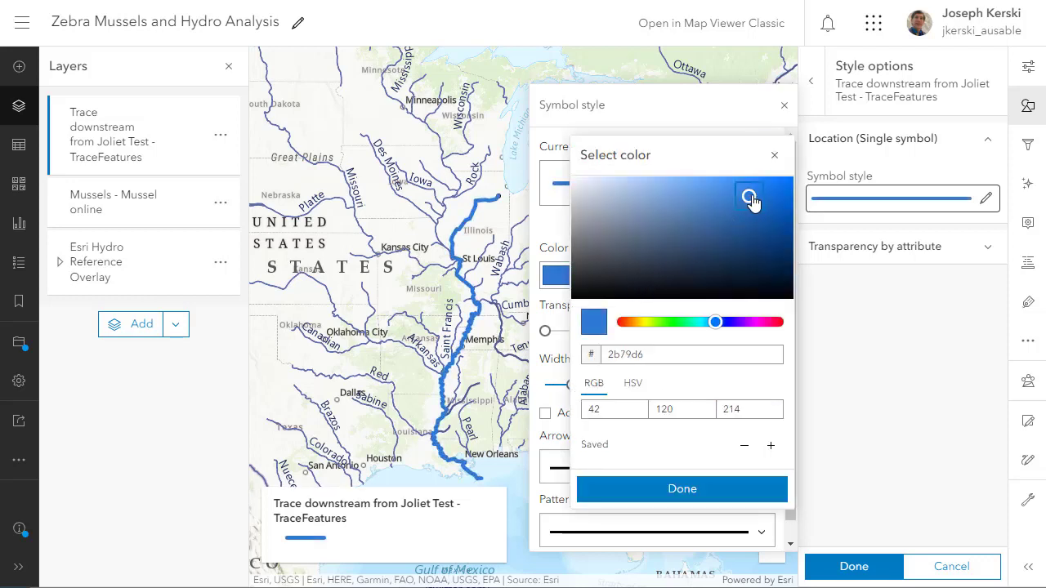
left_click(768, 197)
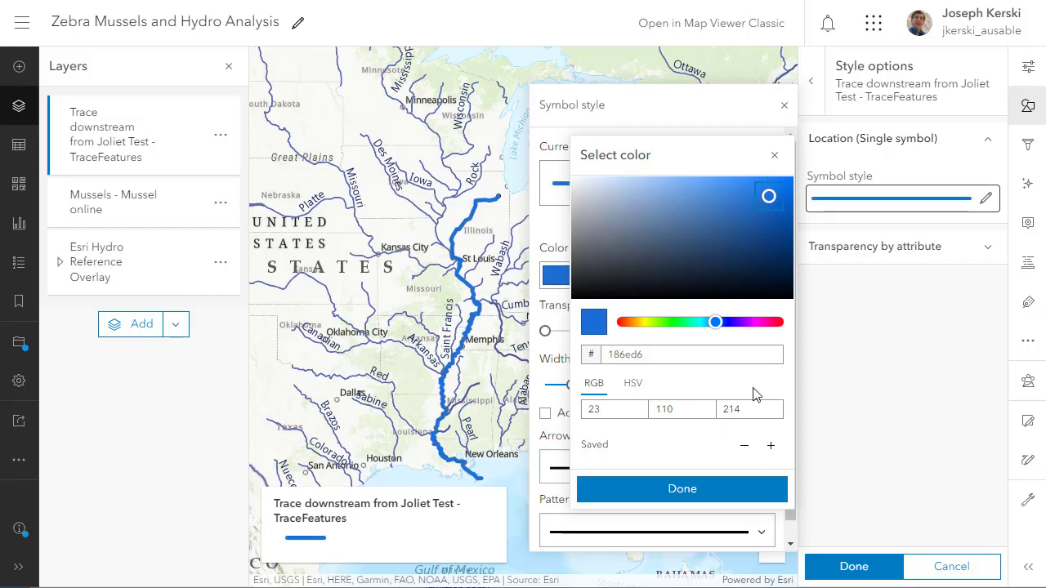
left_click(709, 494)
left_click(849, 572)
left_click(846, 566)
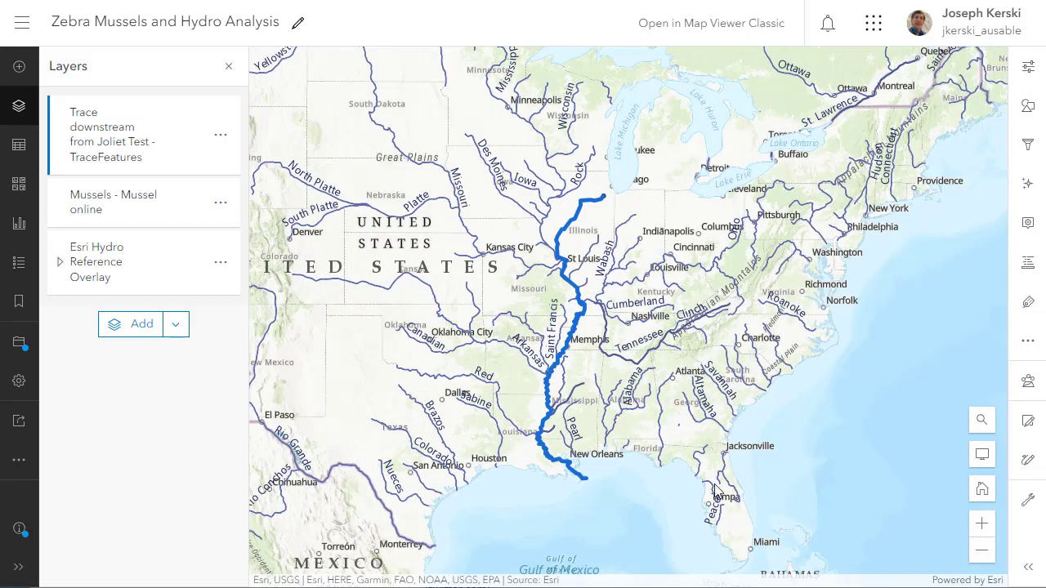
- Examine the traced path closely from Joliet along the Illinois River, past Peoria and St Louis, and down the Mississippi
scroll(614, 211, "up", 5)
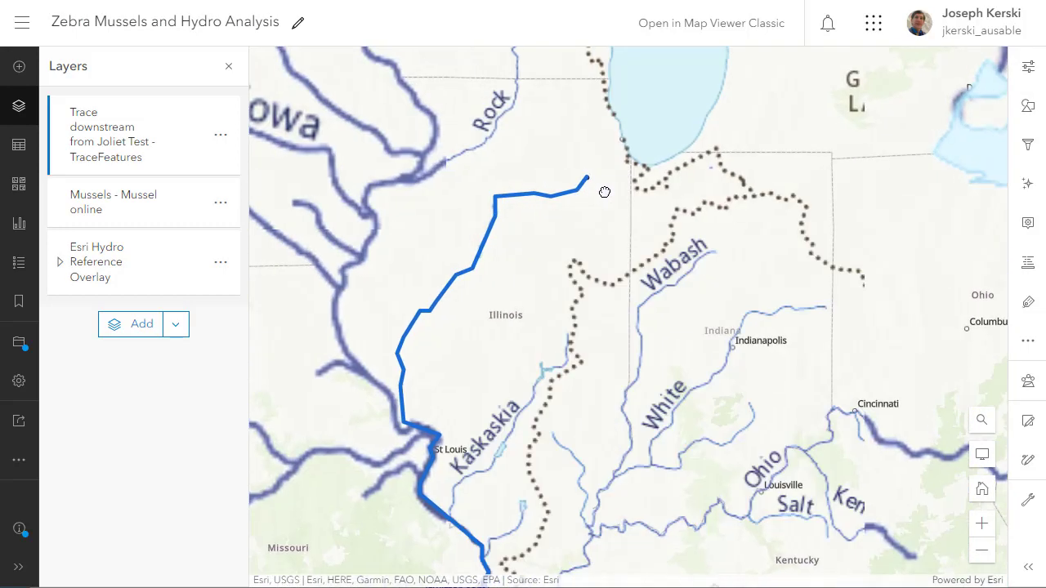
scroll(562, 201, "up", 3)
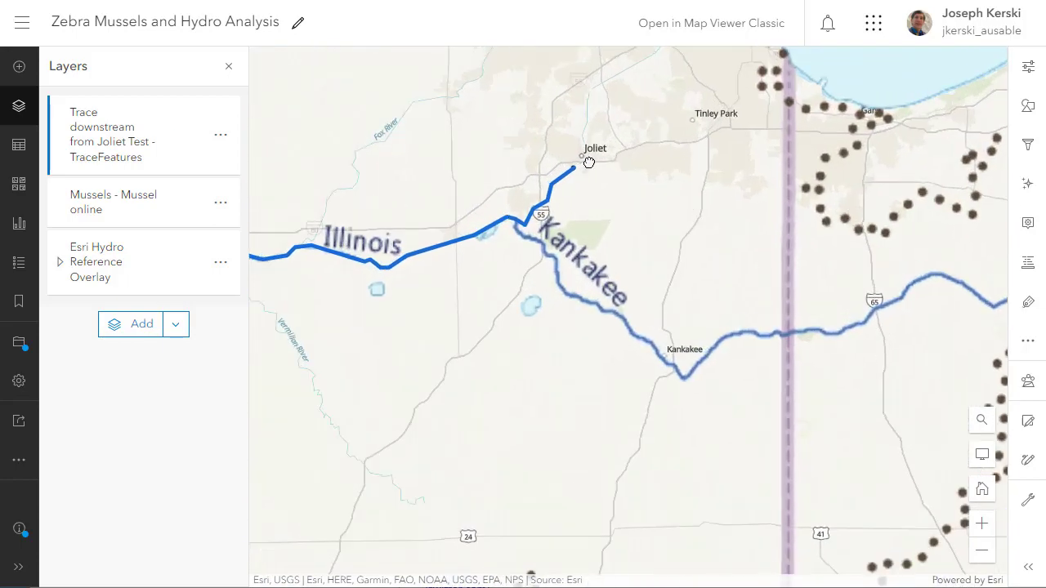
scroll(562, 201, "up", 5)
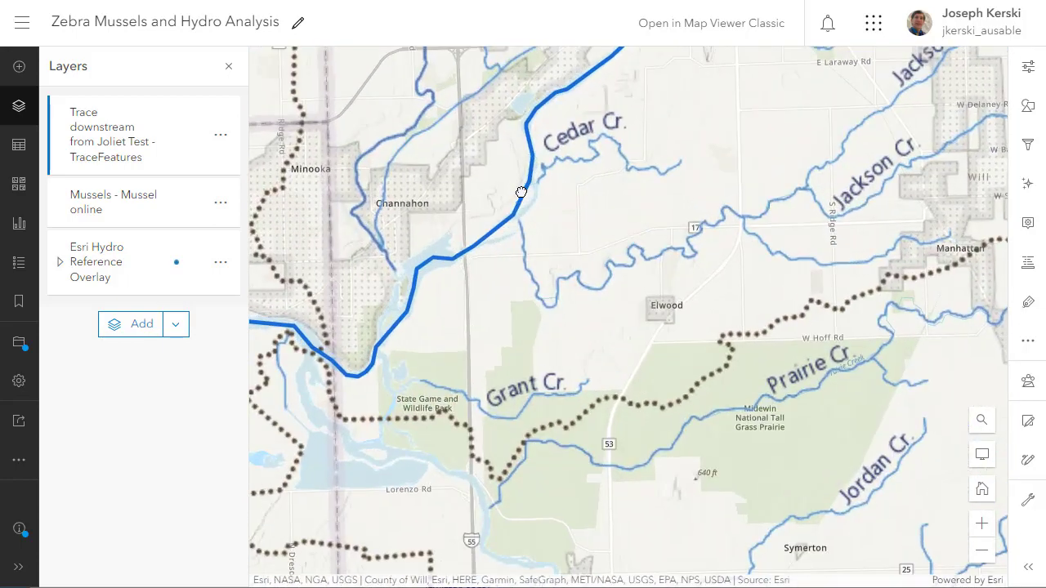
left_click_drag(547, 215, 481, 490)
scroll(583, 404, "down", 4)
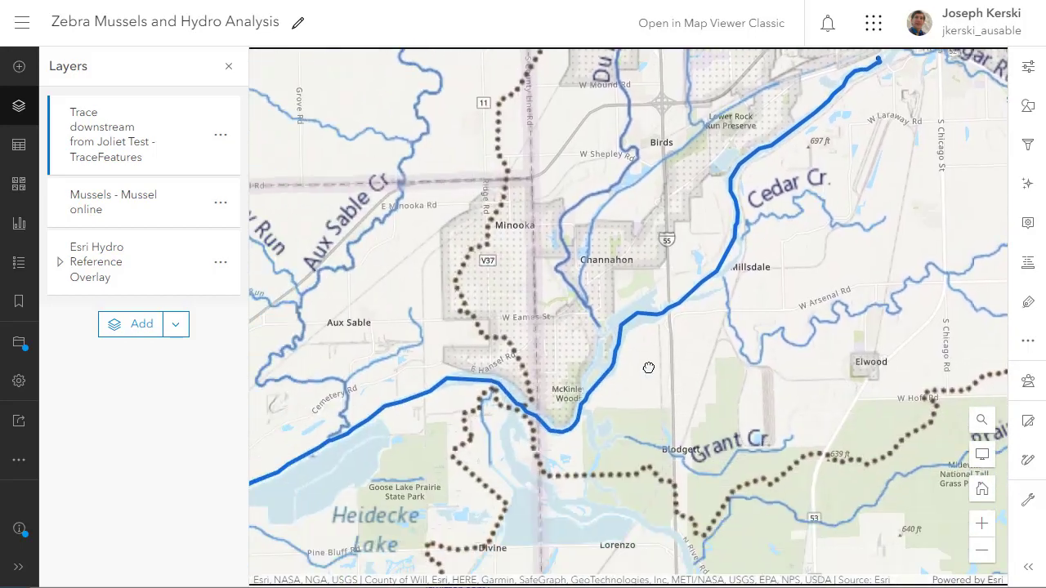
scroll(583, 404, "down", 2)
left_click_drag(547, 416, 785, 280)
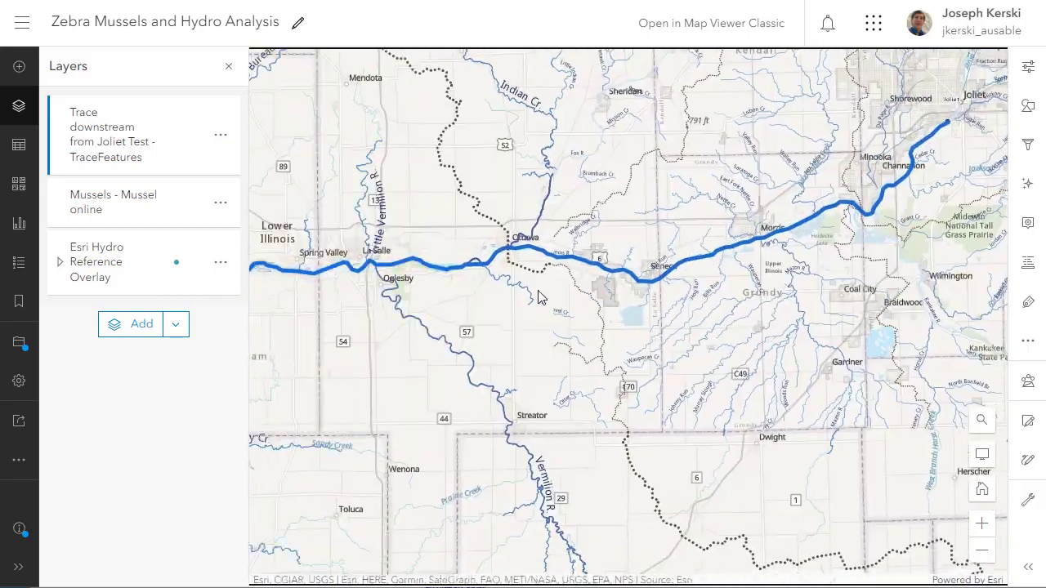
left_click_drag(540, 294, 683, 290)
scroll(683, 291, "down", 3)
left_click_drag(670, 404, 490, 188)
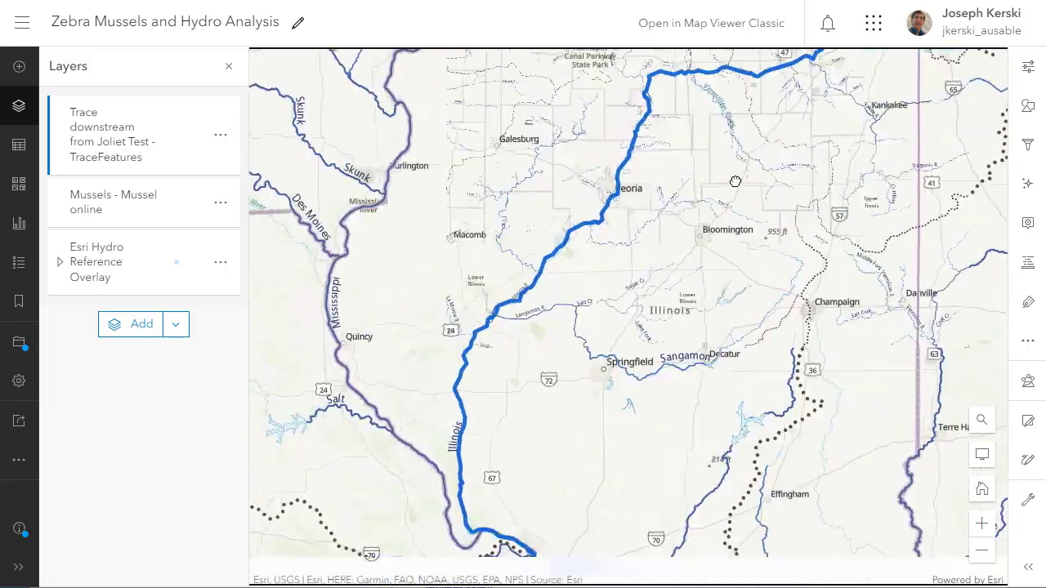
left_click_drag(490, 422, 563, 380)
scroll(563, 381, "up", 2)
scroll(560, 373, "down", 2)
left_click_drag(621, 539, 572, 343)
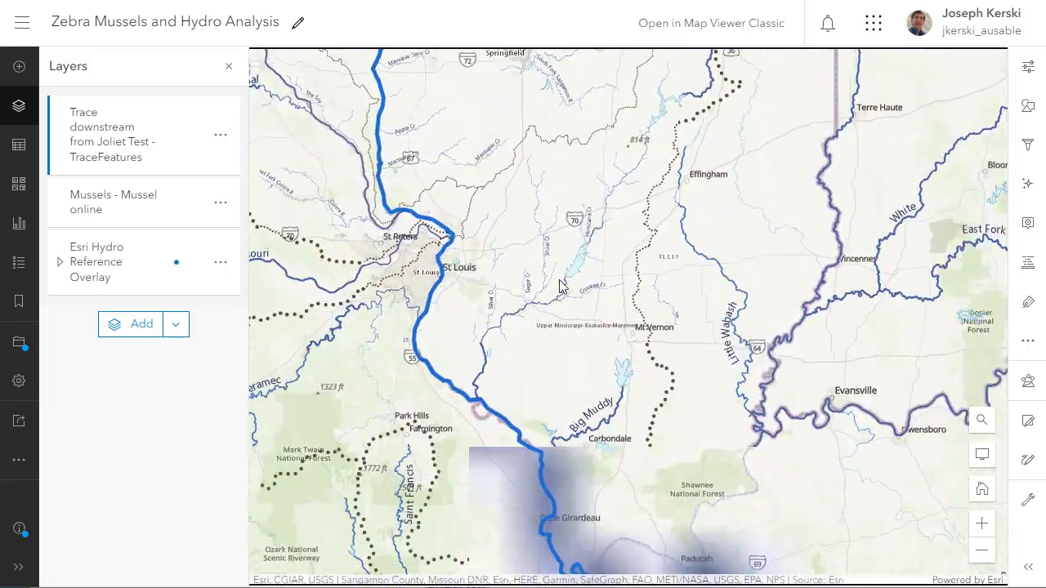
scroll(571, 343, "down", 3)
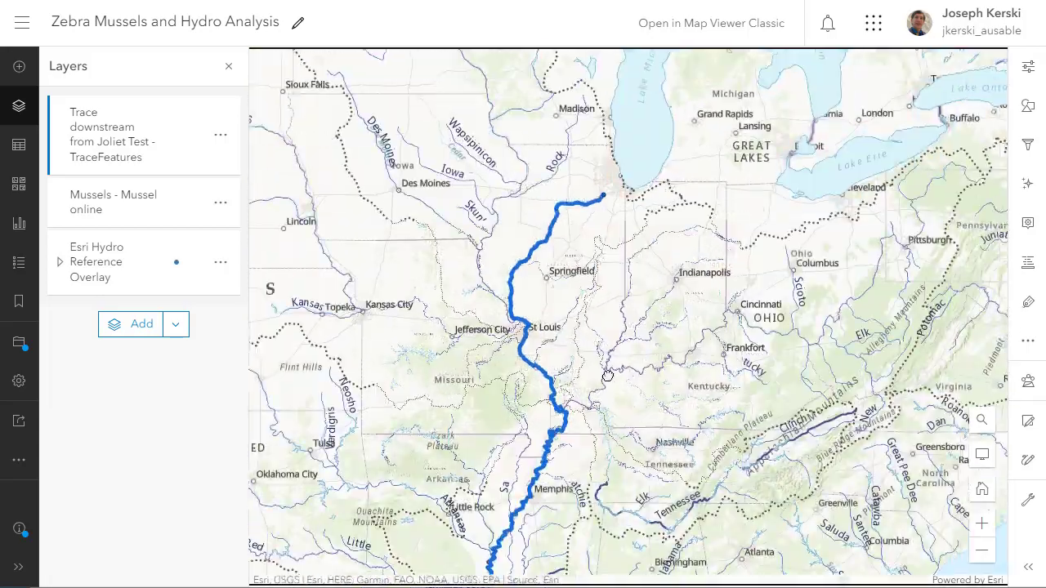
left_click_drag(632, 282, 601, 379)
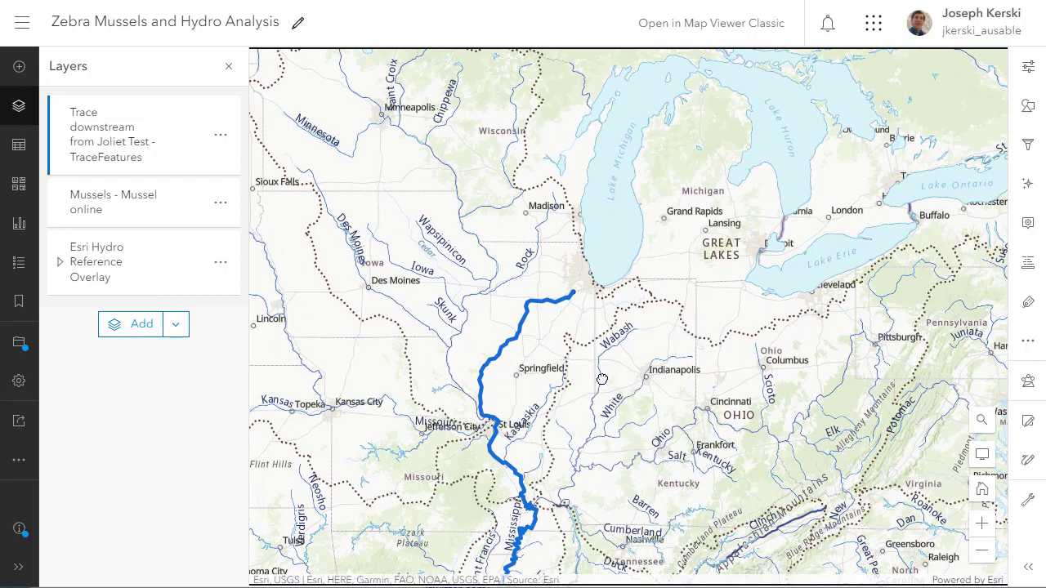
- Check the trace length in miles in the trace downstream layer's attribute table, close the table and view the whole path
left_click(214, 142)
left_click(124, 260)
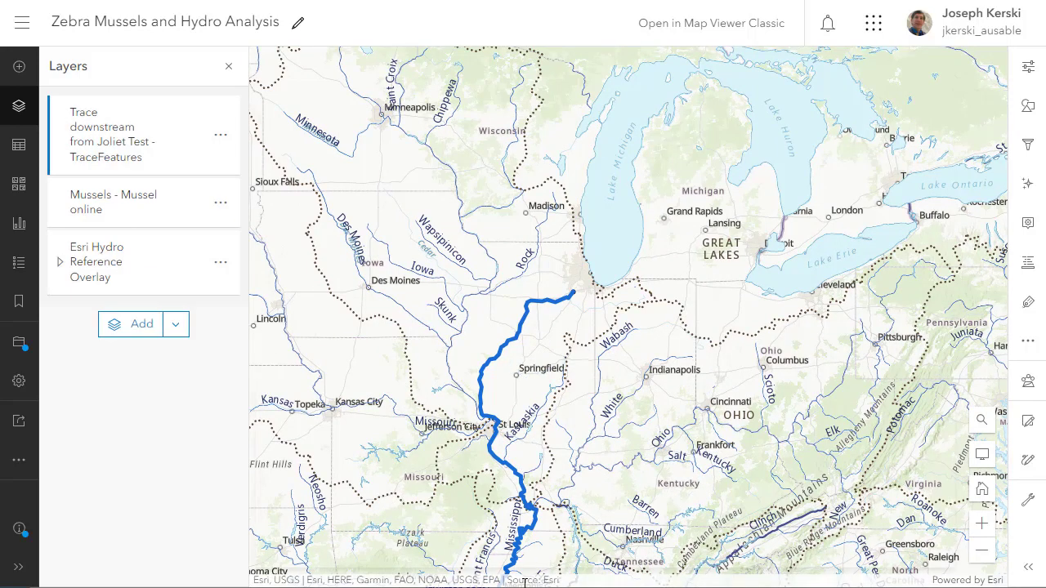
left_click_drag(416, 560, 389, 564)
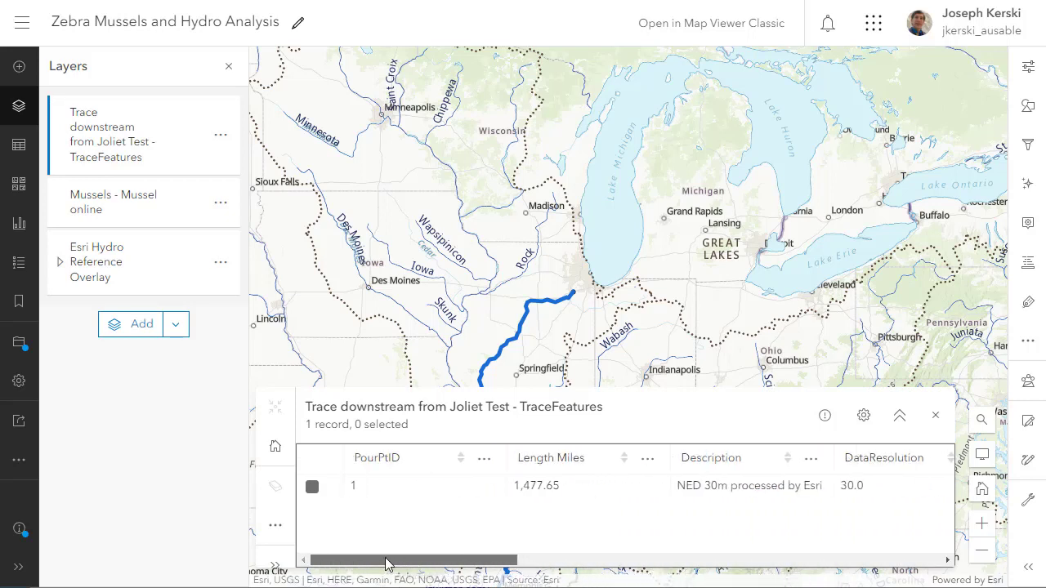
left_click(935, 415)
scroll(719, 376, "down", 3)
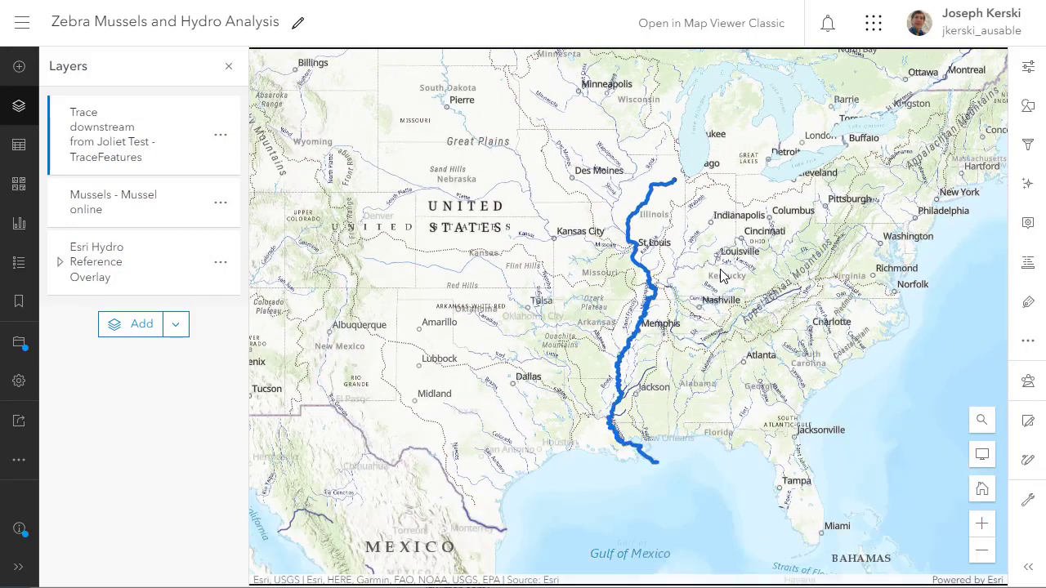
left_click_drag(676, 303, 631, 306)
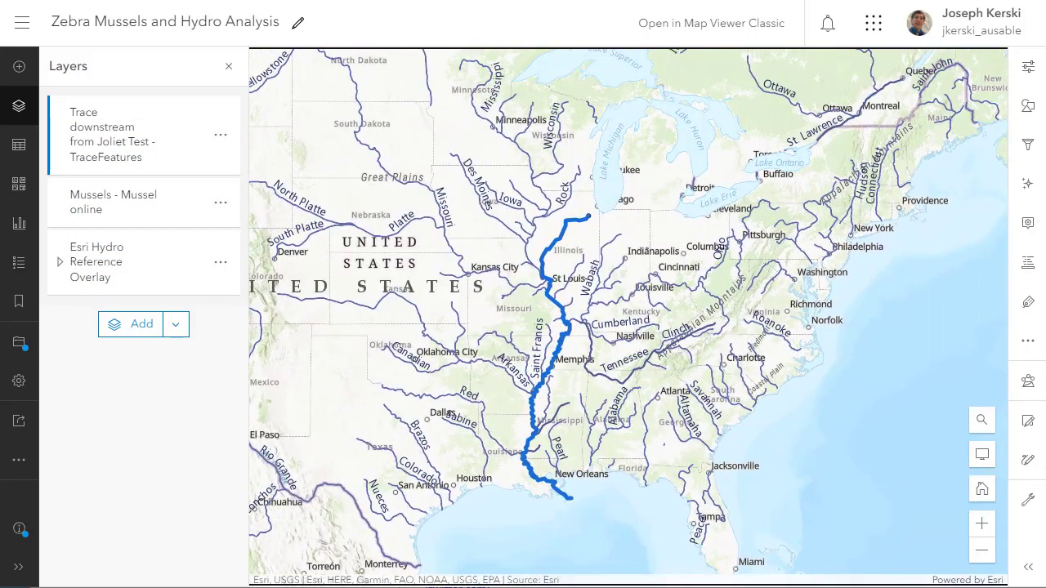
- Remove the existing LOCALITY and MONTH filter from the Mussels - Mussel online layer
left_click(1027, 147)
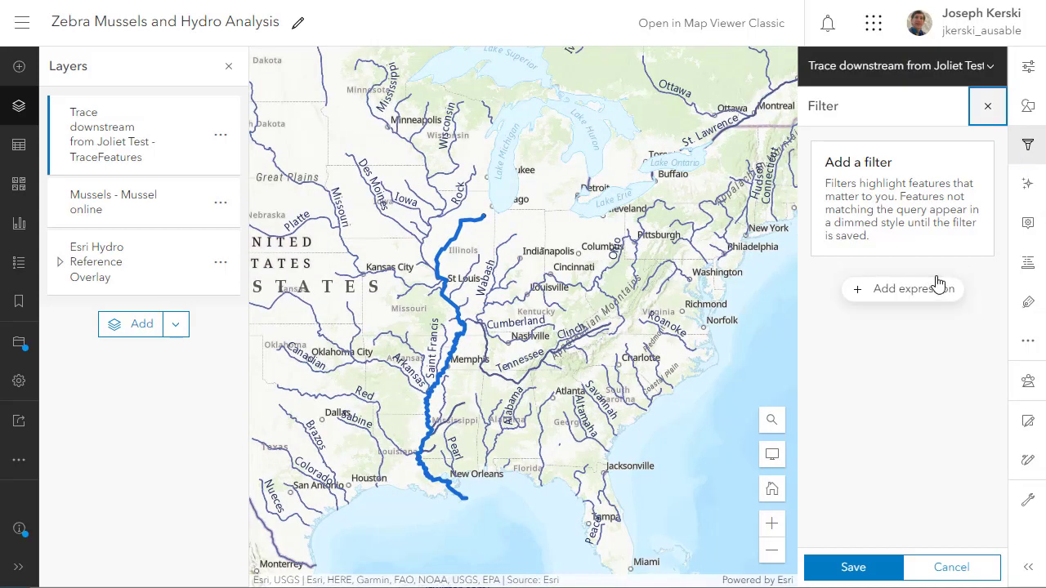
left_click(89, 205)
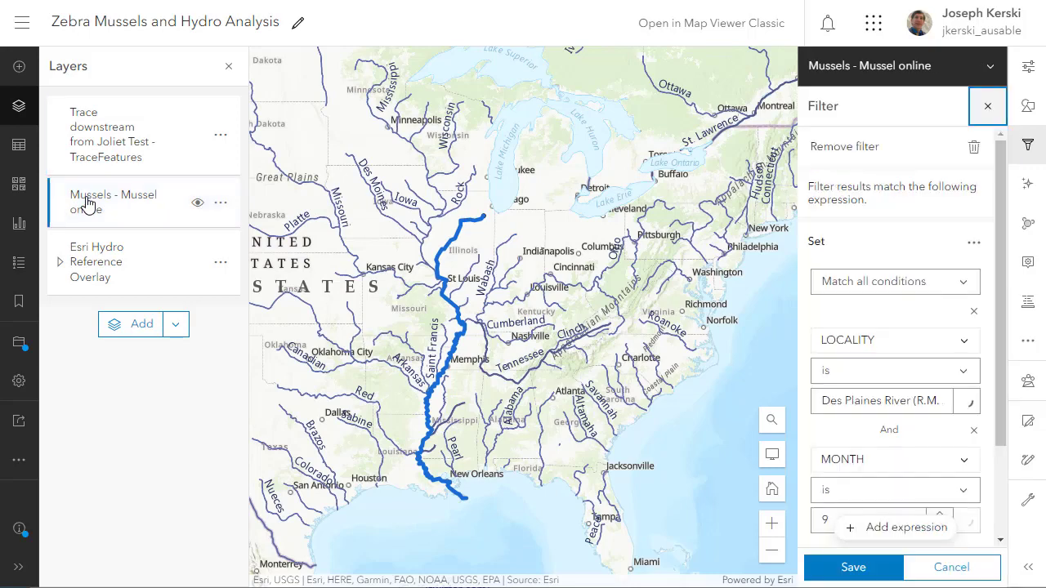
left_click(974, 148)
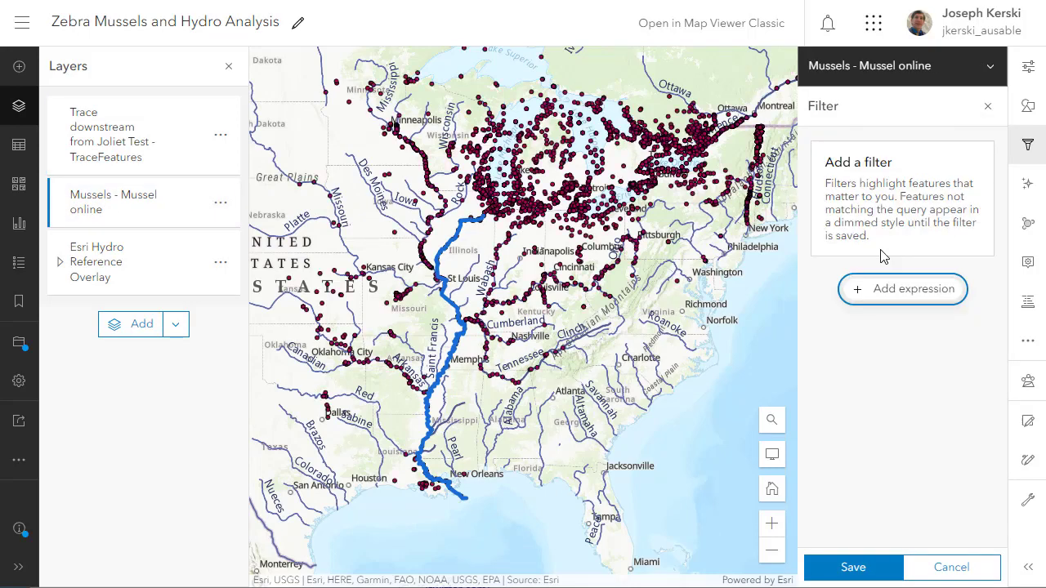
left_click_drag(663, 357, 602, 419)
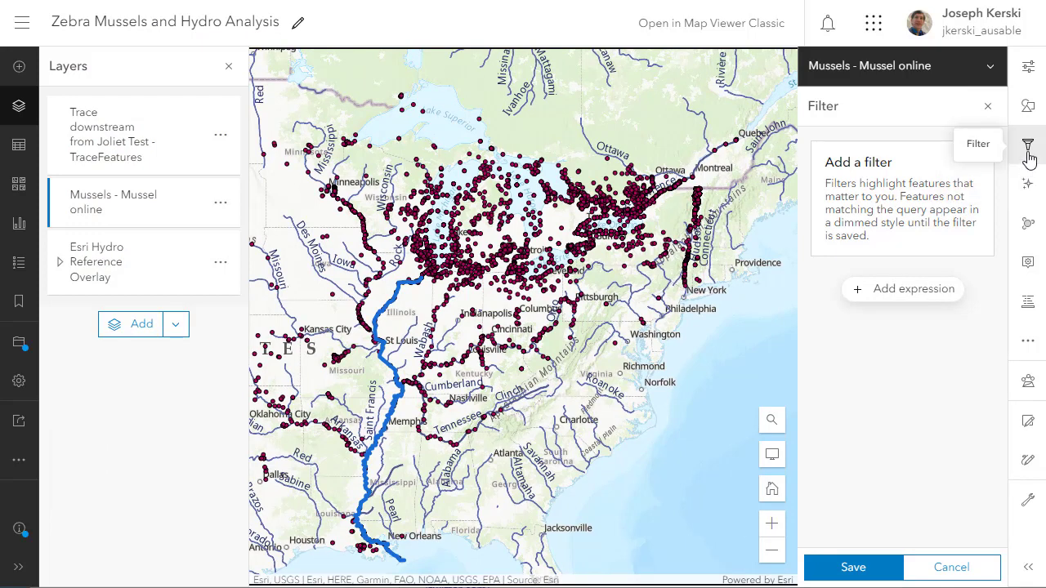
- Filter the Mussels - Mussel online layer to sightings where YEAR is less than 1995 and save the filter
left_click(896, 290)
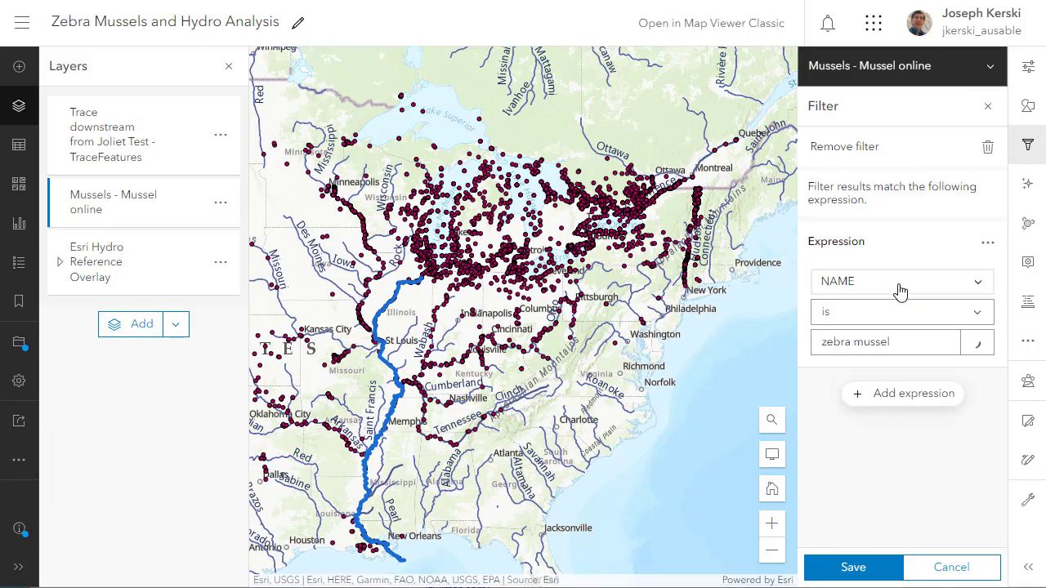
left_click(818, 281)
left_click(880, 282)
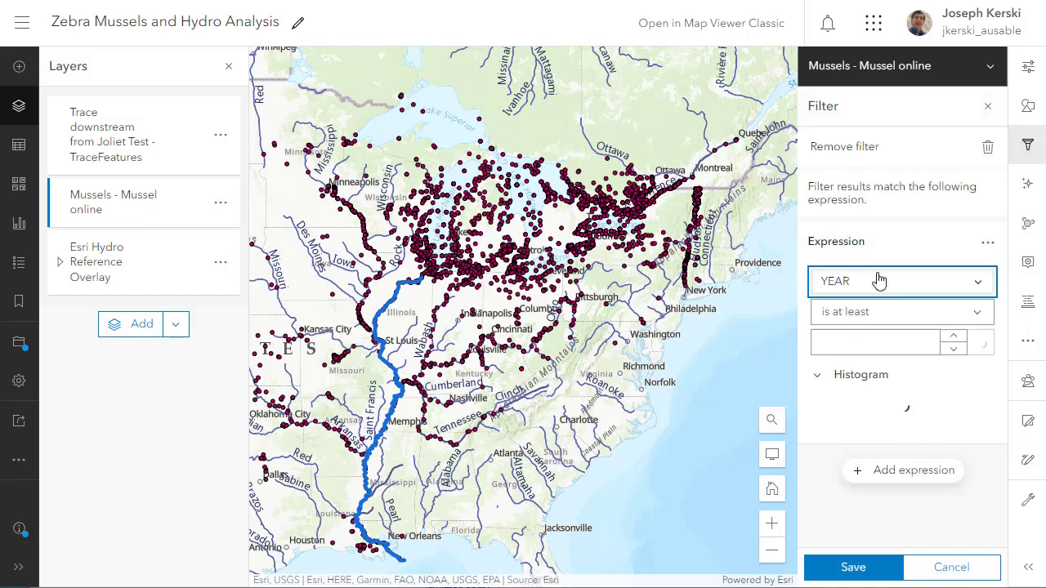
left_click(883, 313)
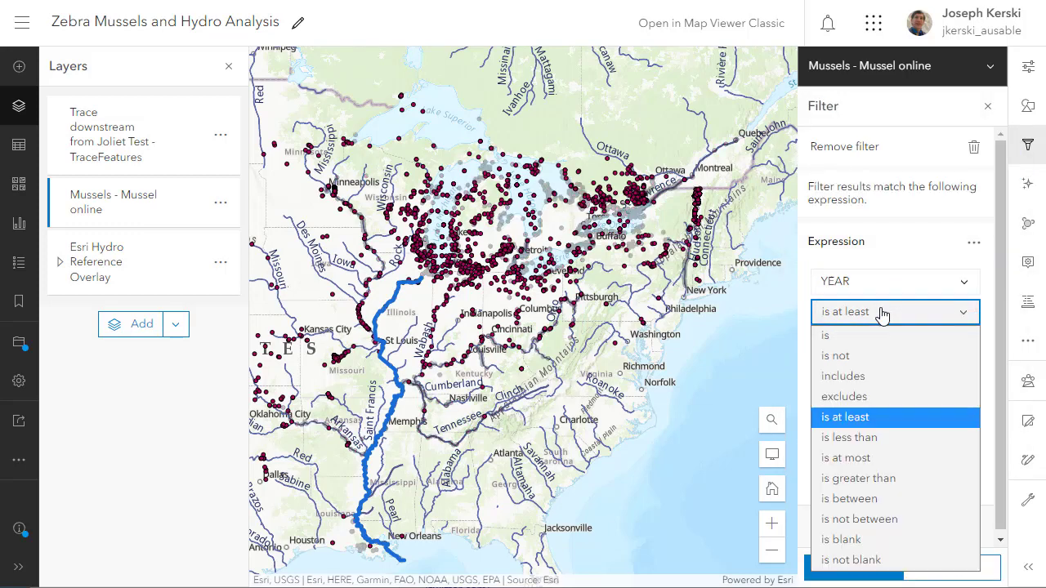
left_click(862, 439)
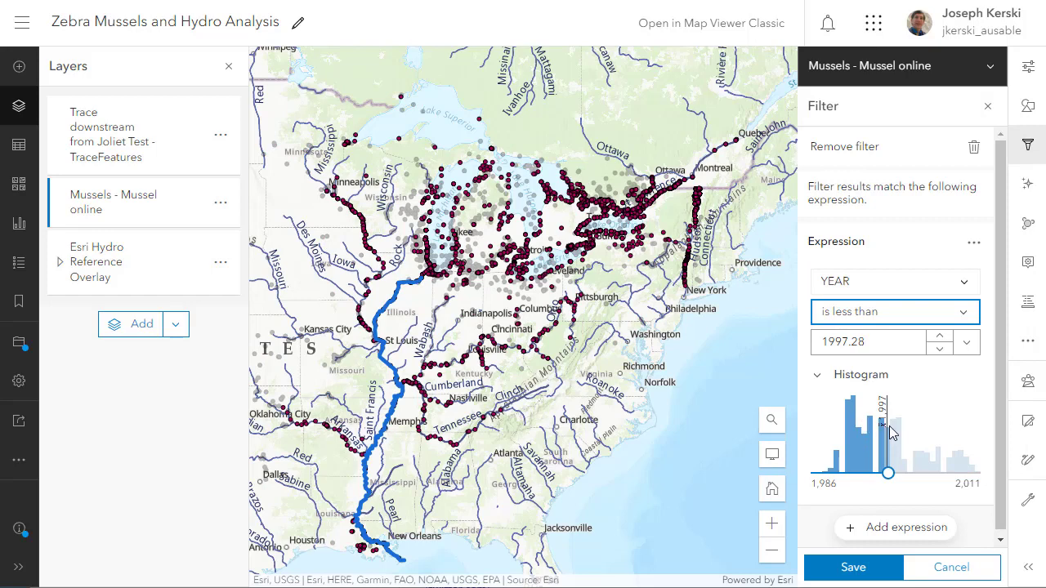
left_click_drag(887, 474, 829, 474)
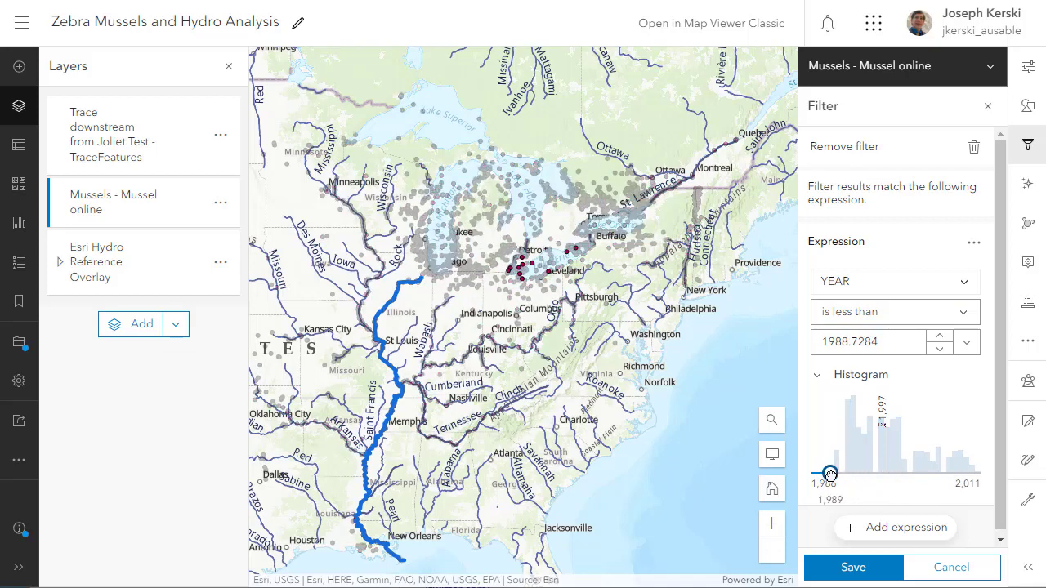
double_click(852, 344)
type("1995")
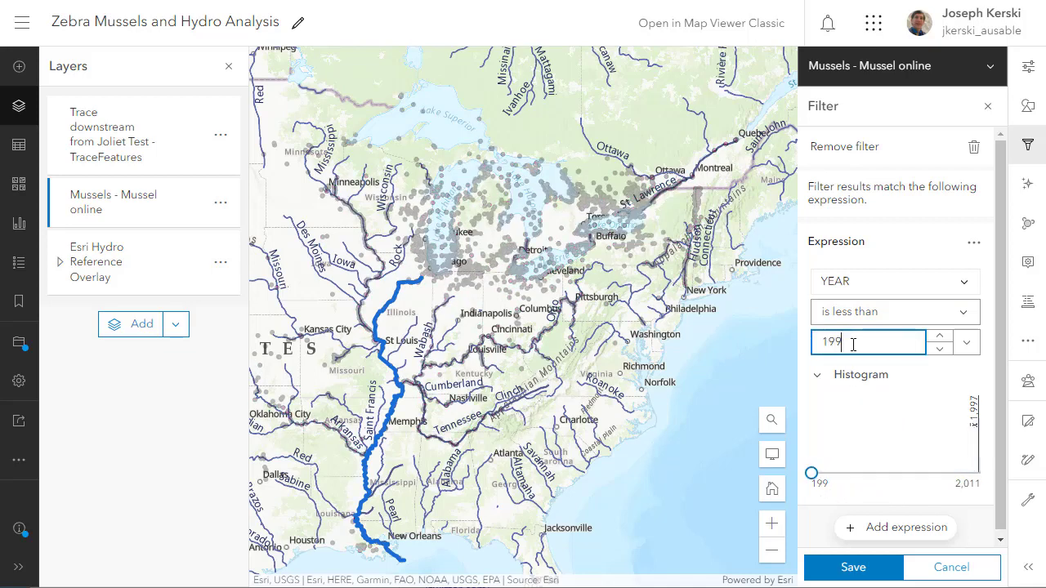
left_click(856, 567)
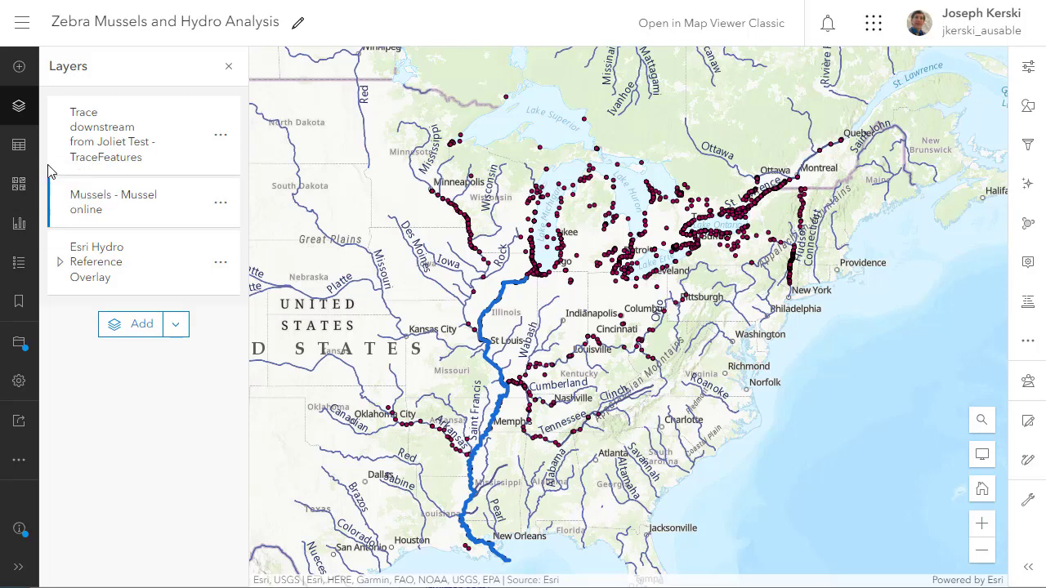
- Check the number of filtered records in the Mussels - Mussel online attribute table, and close the table
left_click(220, 204)
left_click(112, 315)
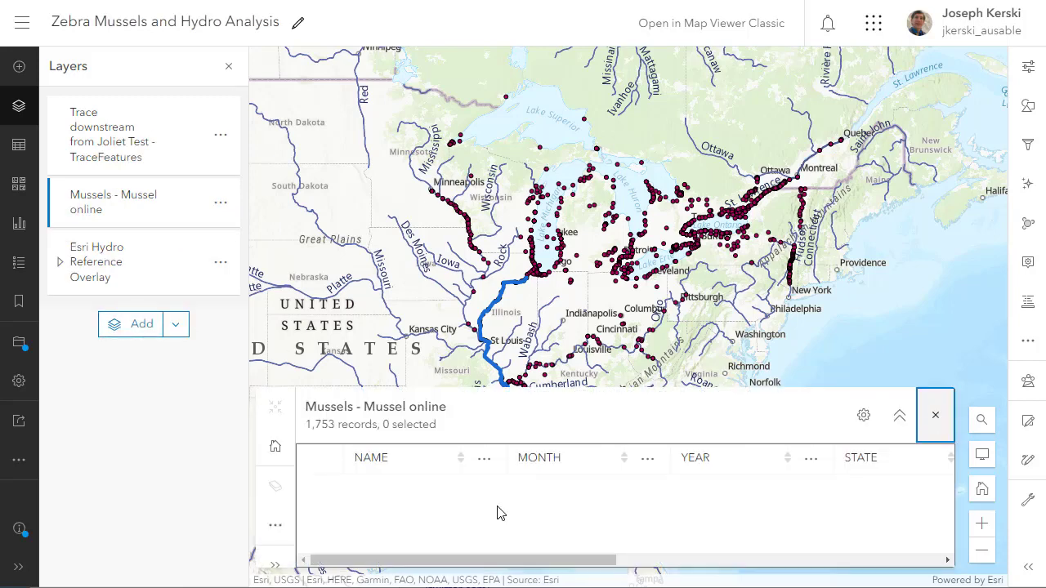
left_click_drag(360, 426, 307, 426)
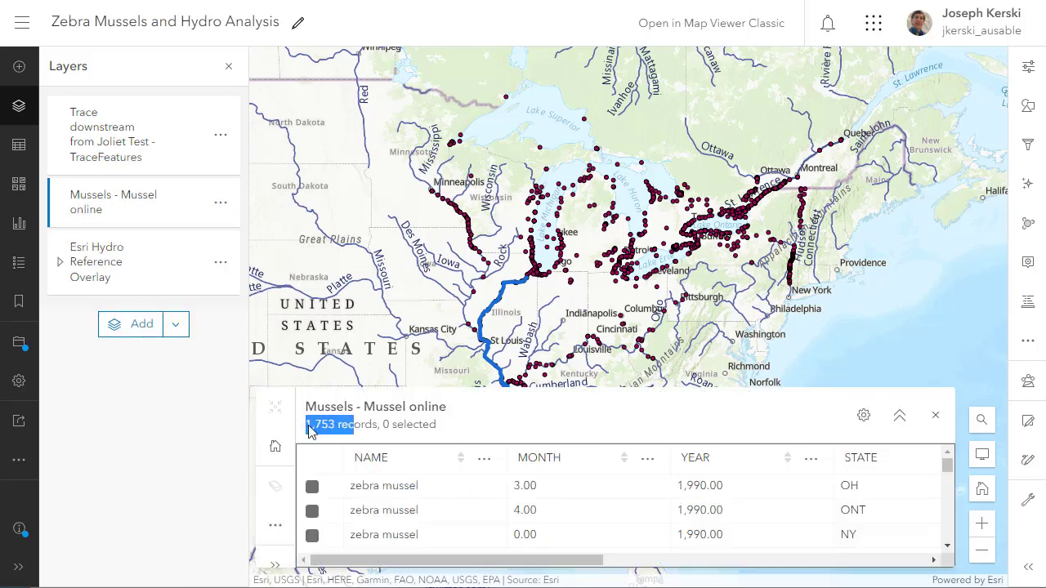
left_click(936, 416)
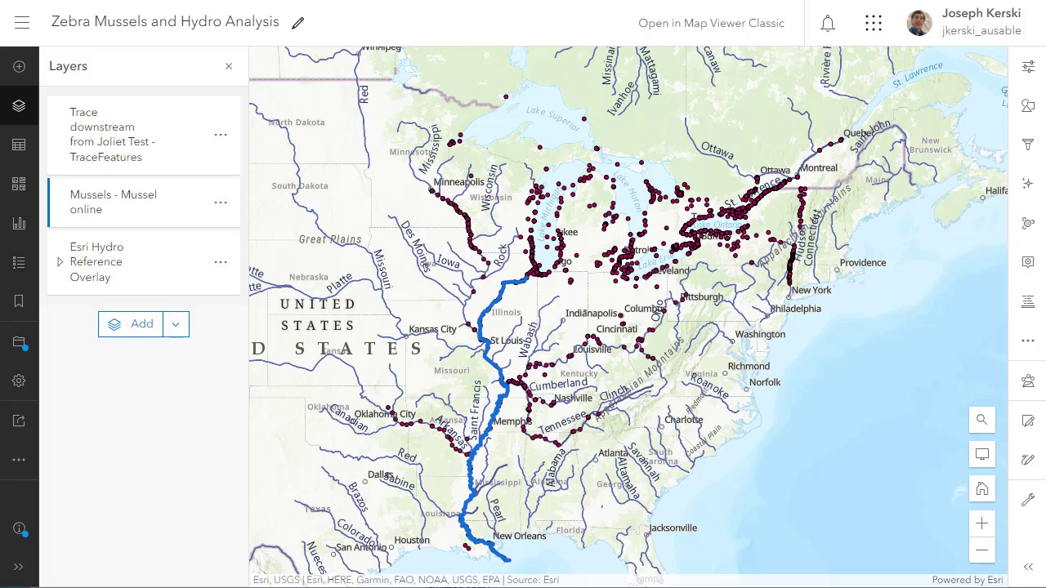
- Search the analysis tools for "mean center" and "center", and open the Summarize Center and Dispersion tool
left_click(1029, 384)
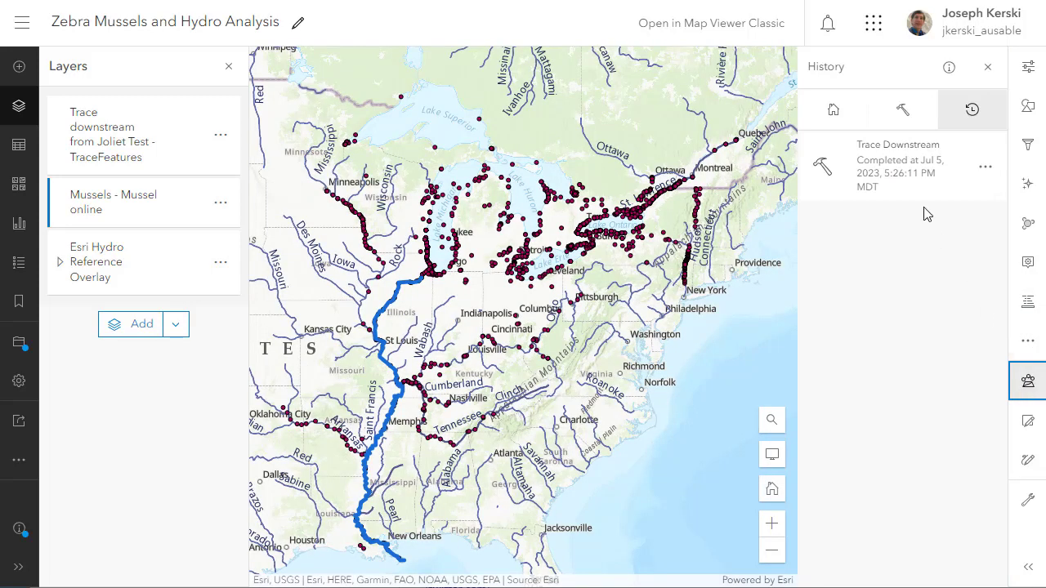
left_click(898, 115)
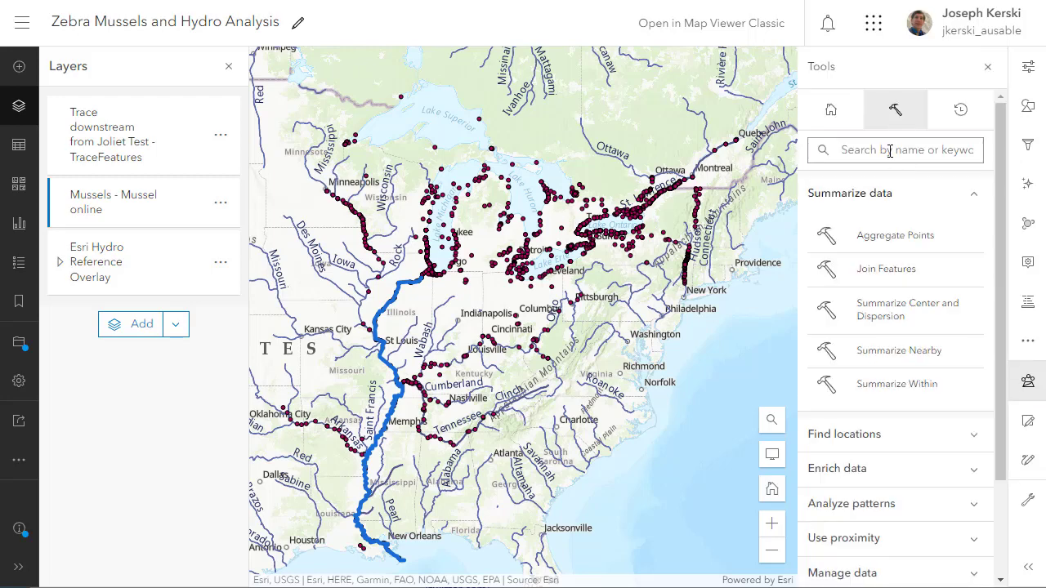
left_click(889, 151)
type("mean center")
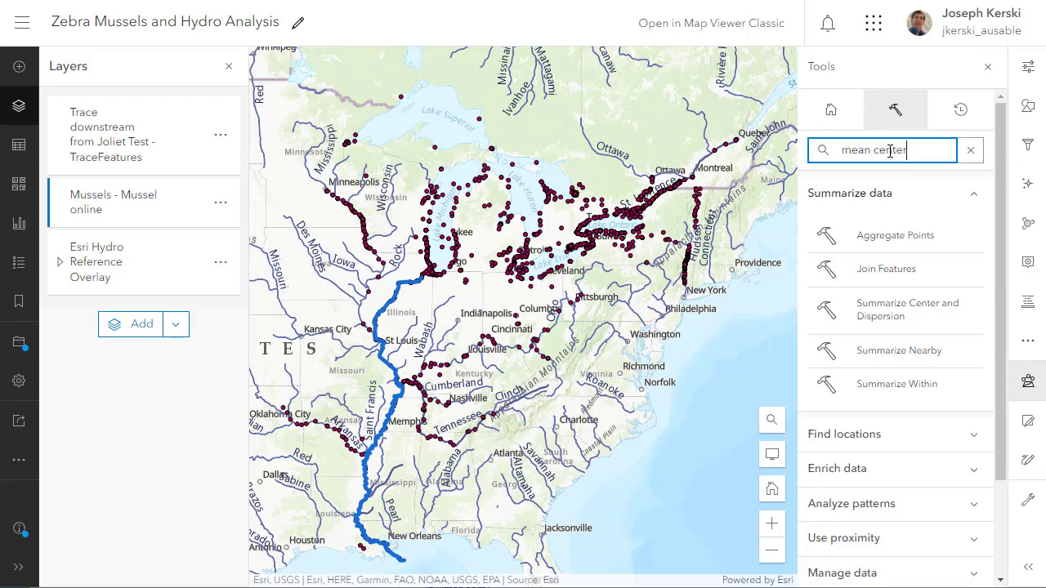
left_click_drag(912, 149, 834, 149)
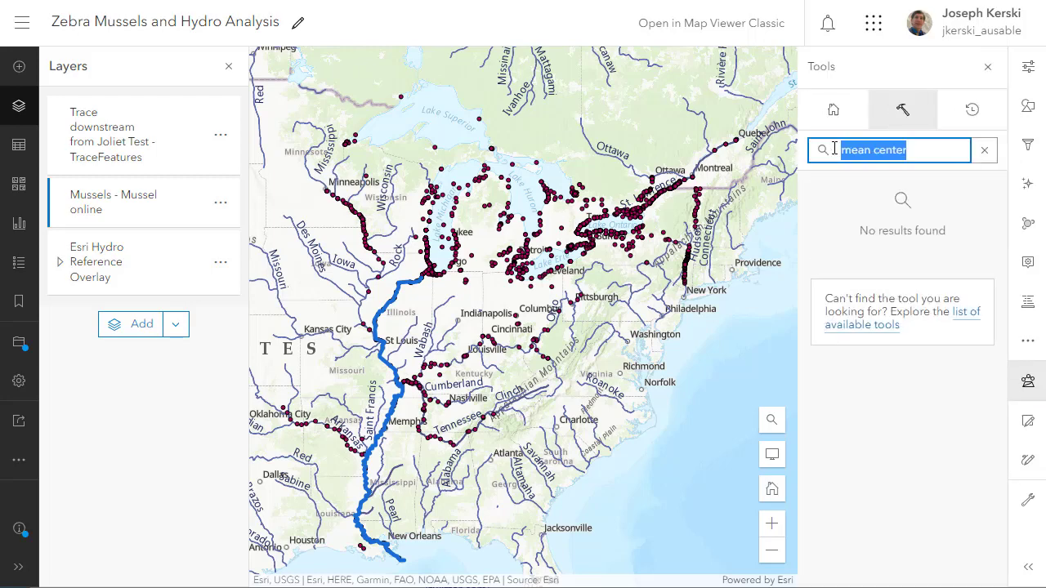
type("center")
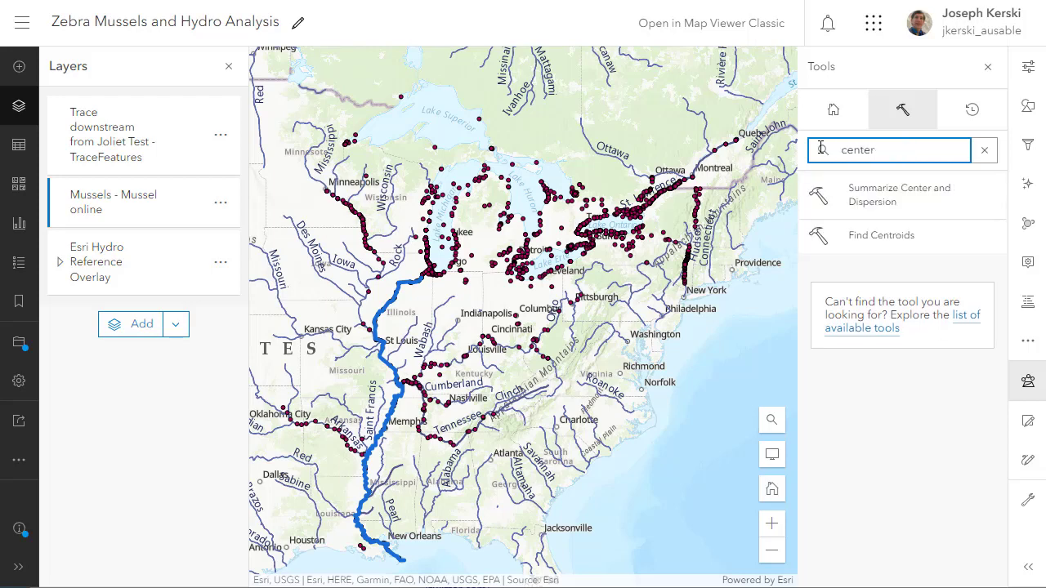
left_click(888, 201)
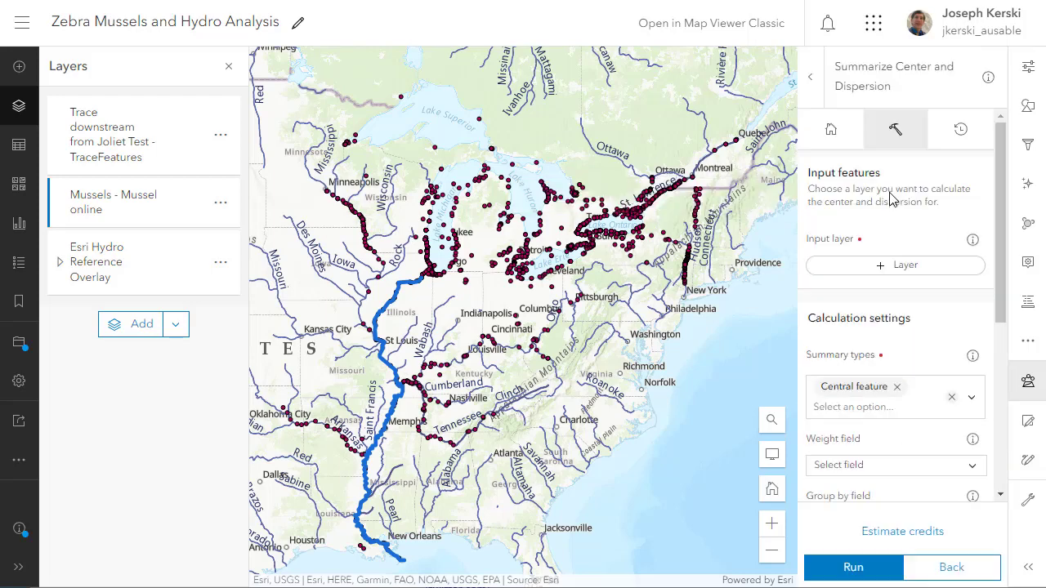
- Use Mussels - Mussel online as the input layer and add Ellipse to the Central feature summary type
left_click(905, 266)
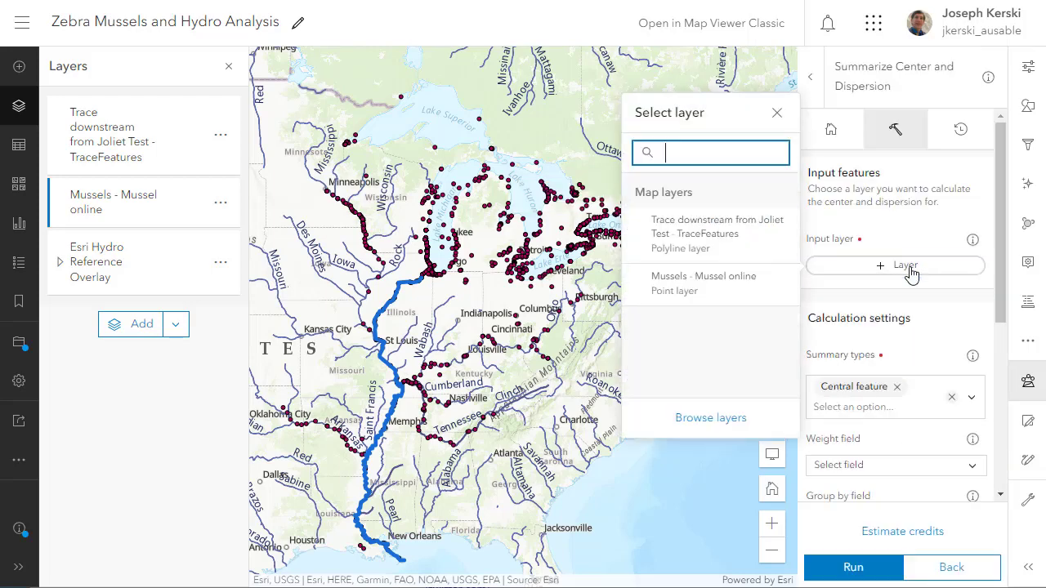
left_click(740, 280)
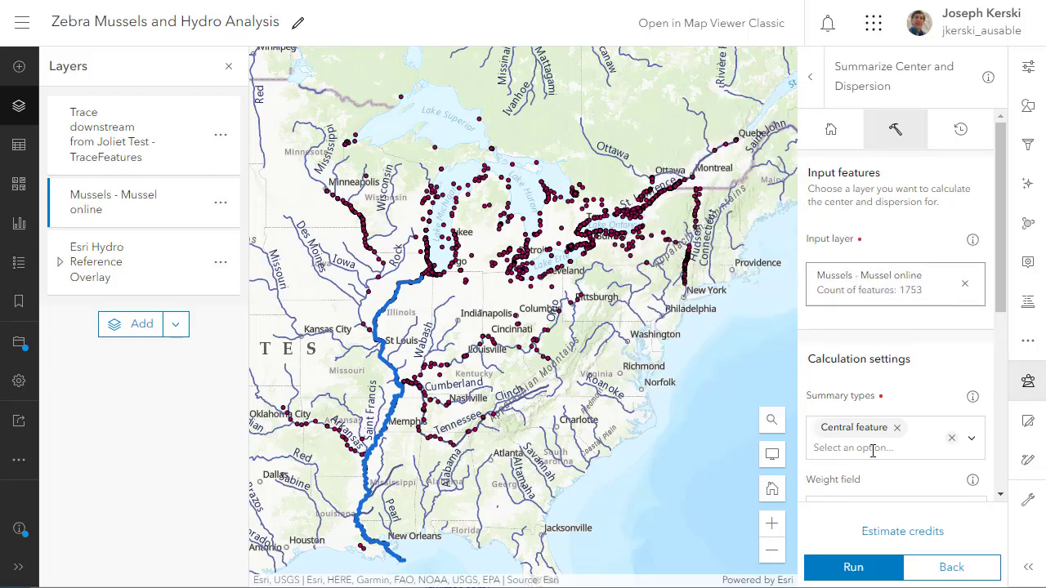
left_click(972, 440)
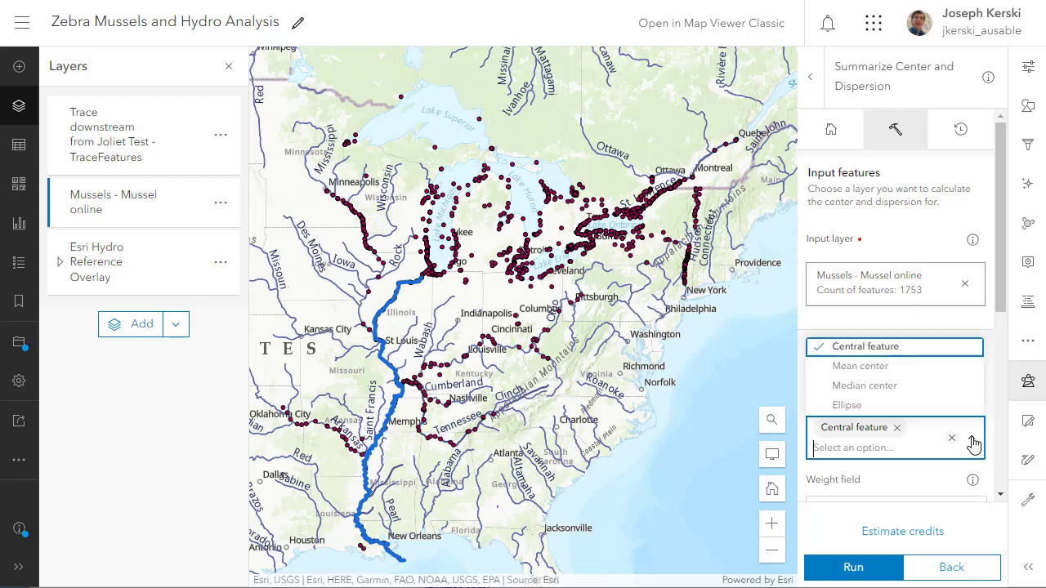
left_click(901, 404)
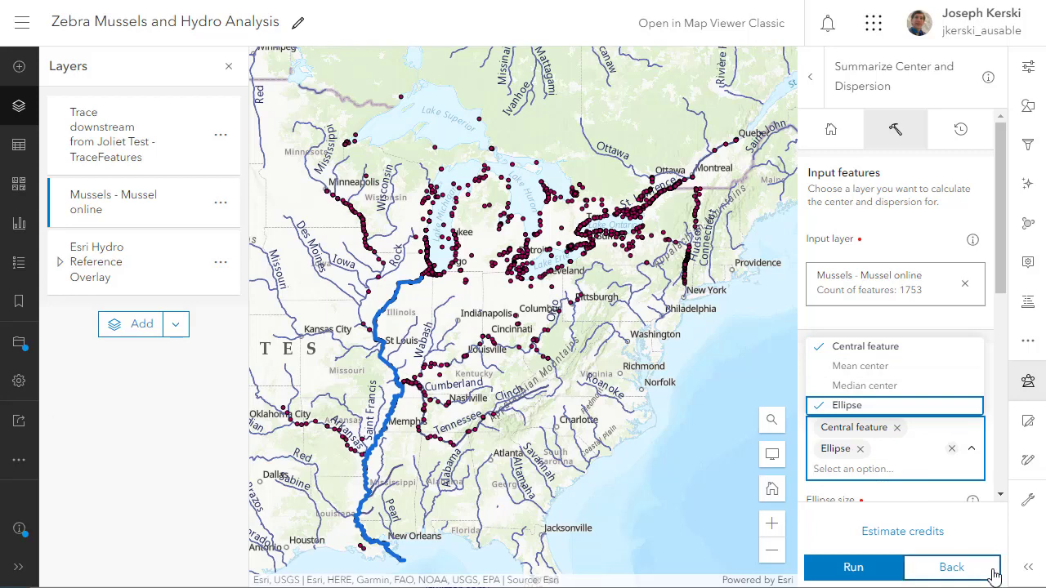
- Name the output Mean_center_std_dev_ellipse_before_1995_JJK, run the analysis and open the analysis history
scroll(940, 416, "down", 5)
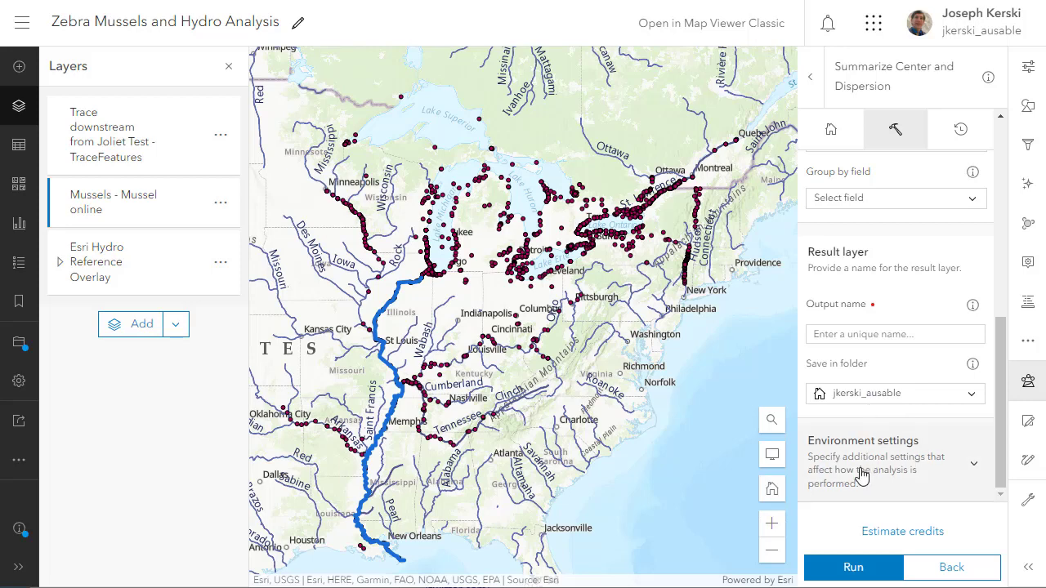
left_click(864, 336)
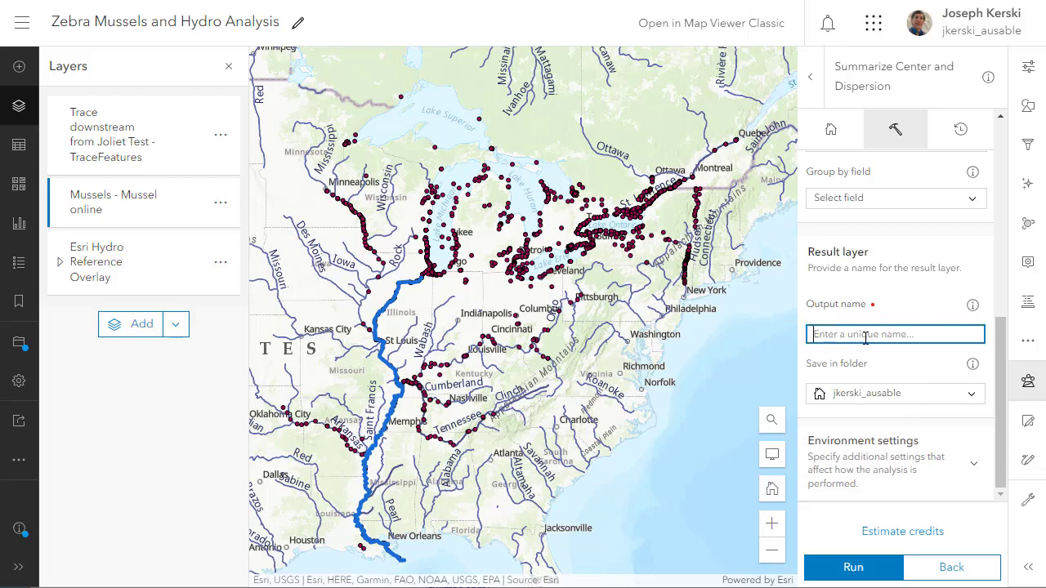
type("Mean_centr_dtc")
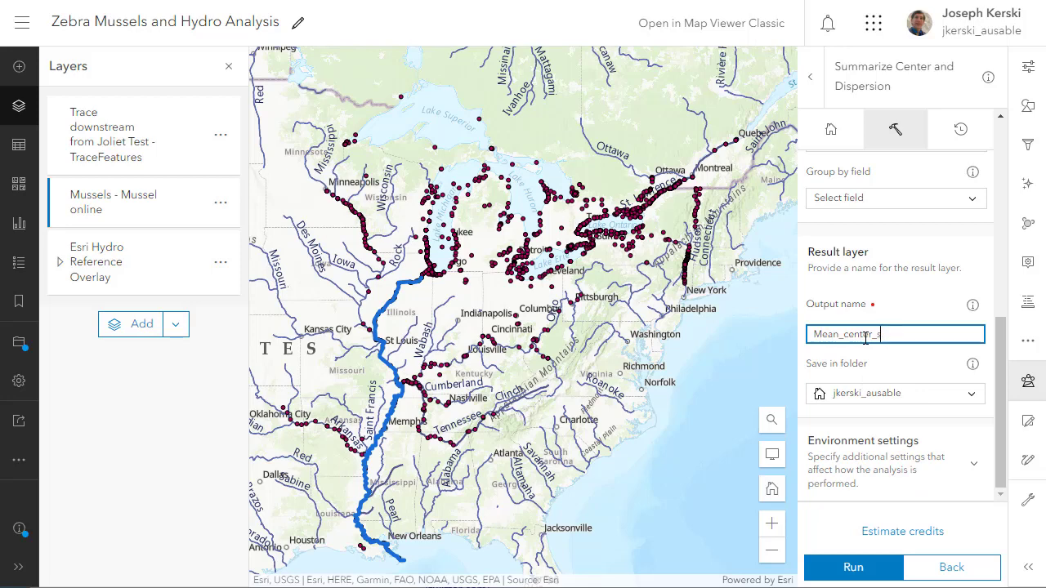
type("td_dev_ellipse_before_19")
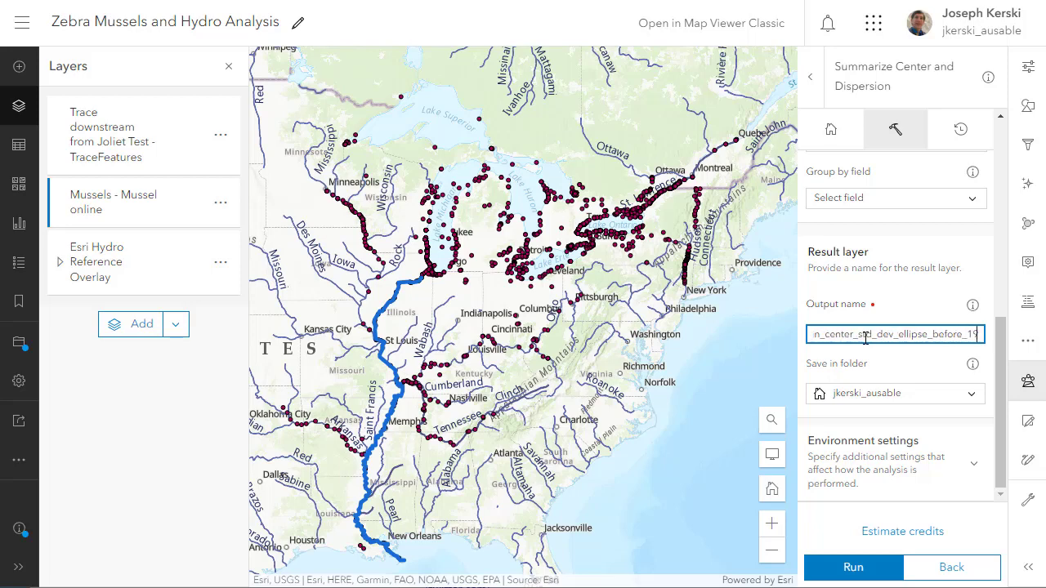
type("95_JJK")
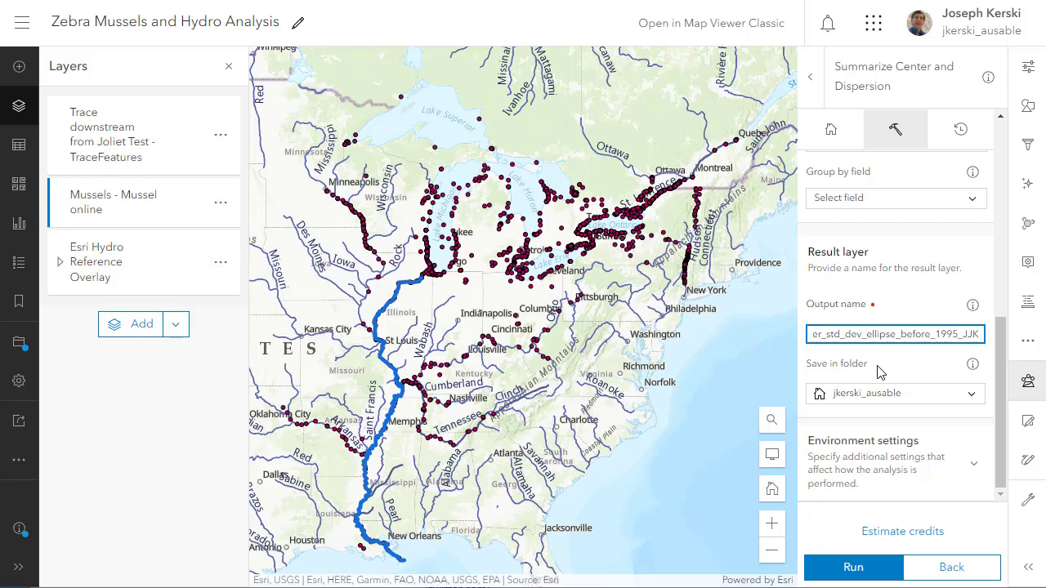
left_click(862, 563)
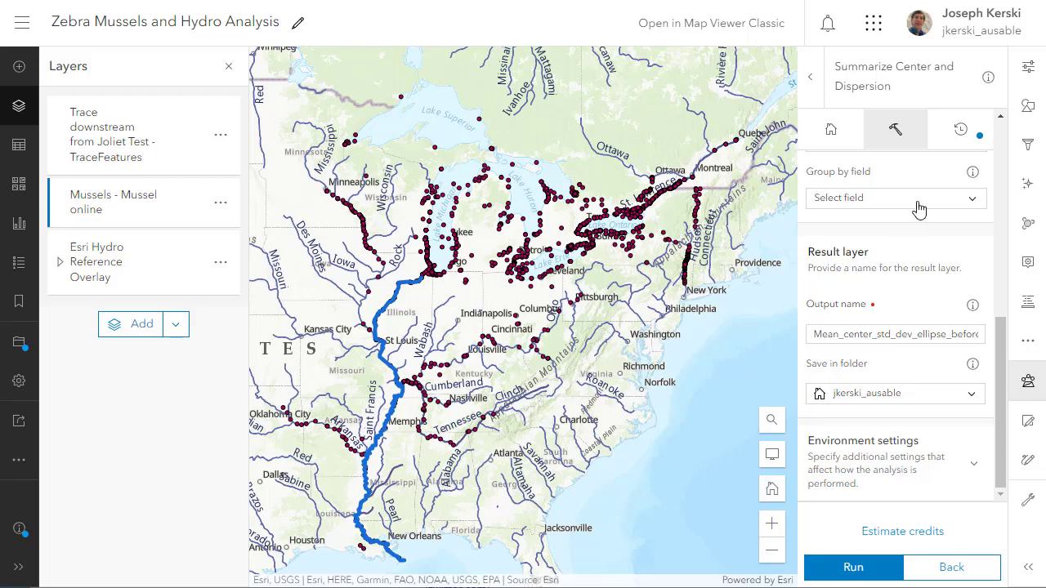
left_click(960, 129)
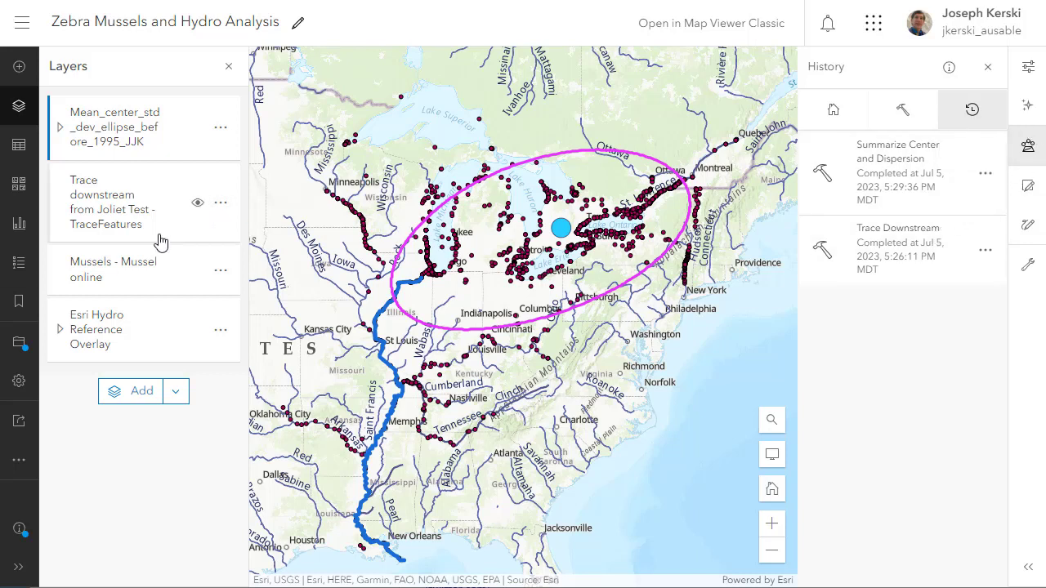
- Change the Mussels - Mussel online filter to YEAR is greater than 1994 and save it
left_click(113, 272)
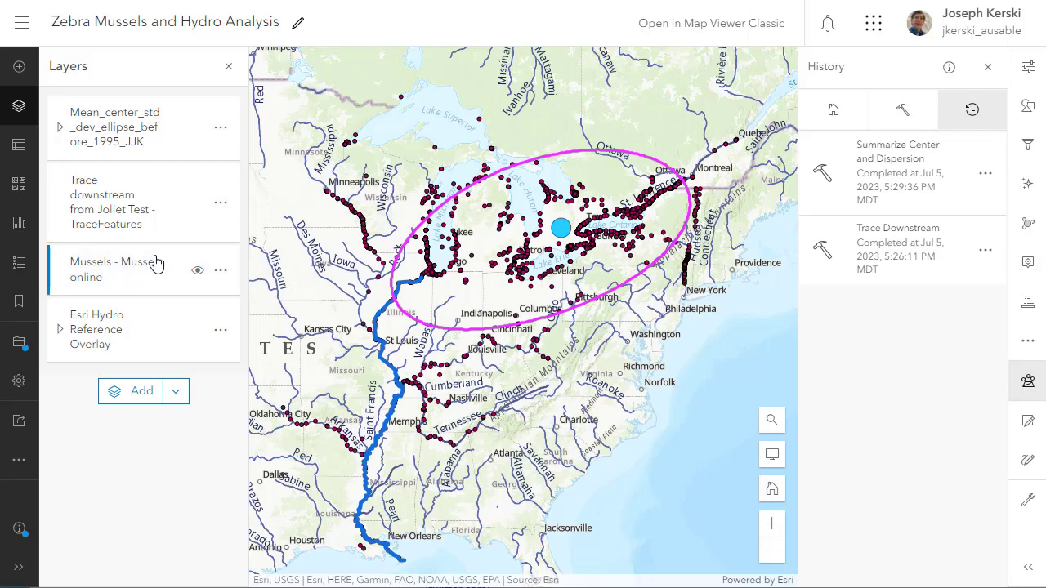
left_click(1028, 147)
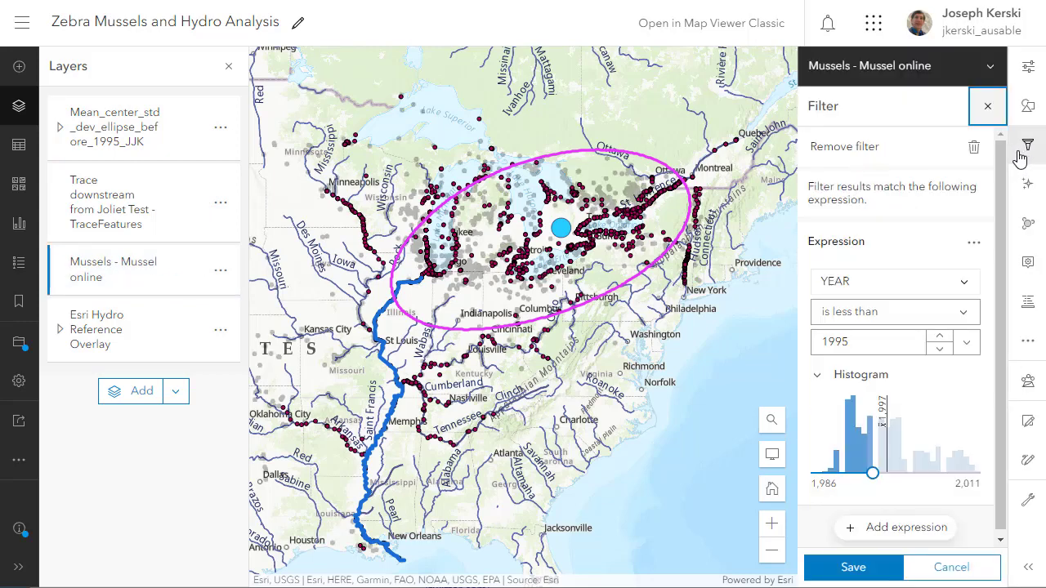
left_click(864, 325)
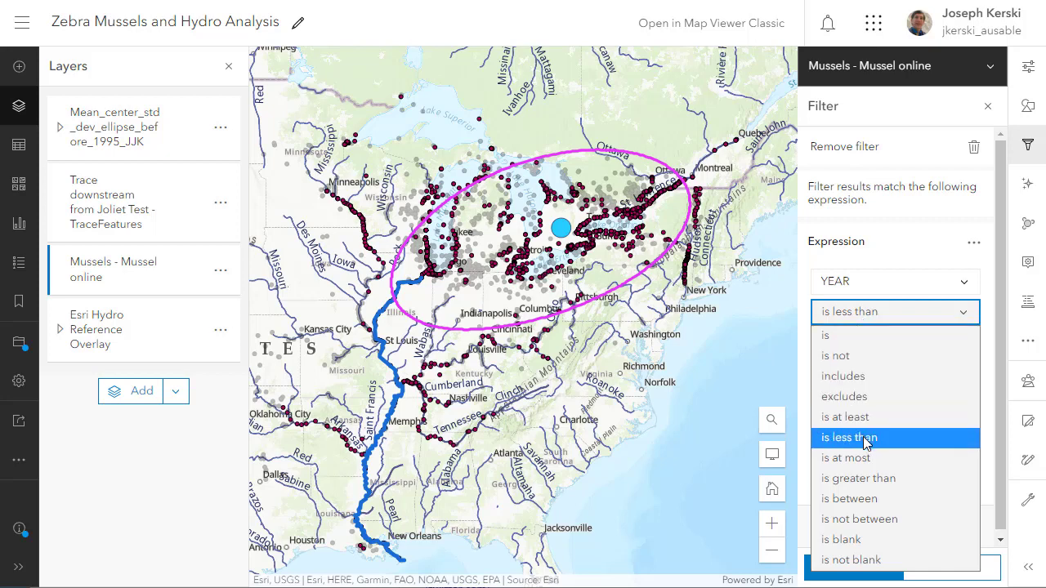
key("Up")
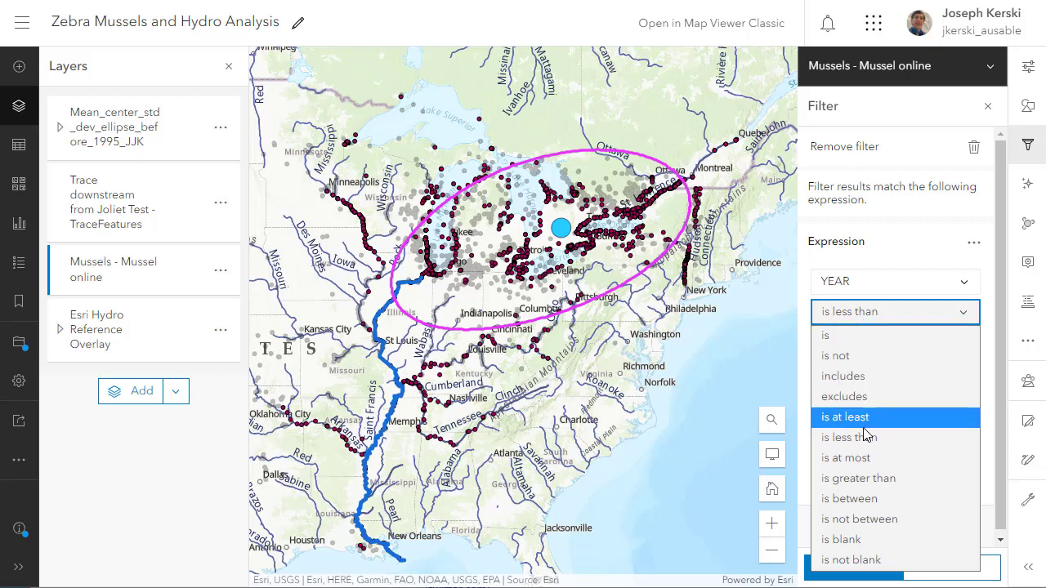
left_click(858, 478)
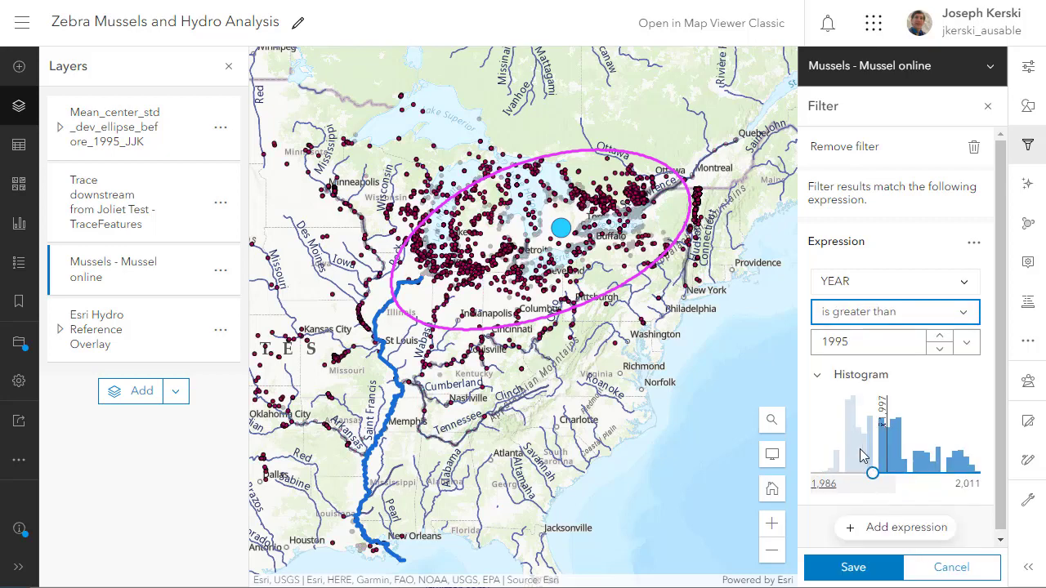
left_click(859, 345)
key("BackSpace")
type("4")
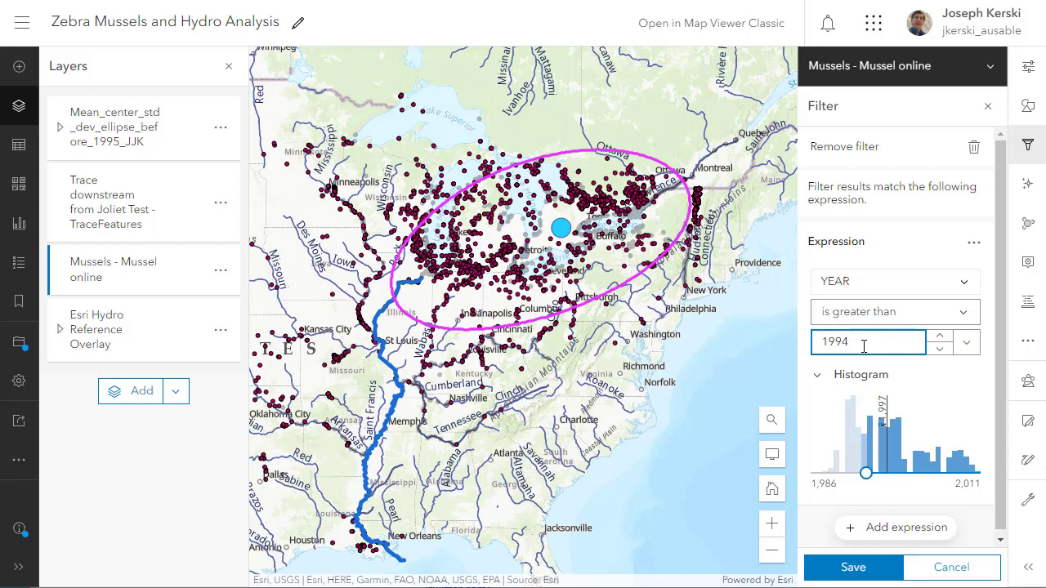
left_click(928, 381)
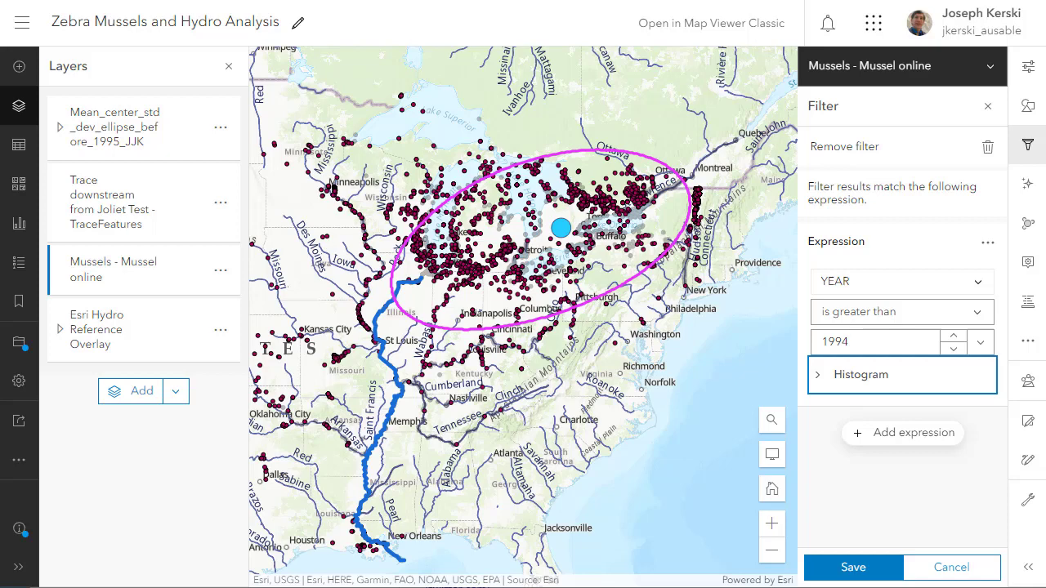
left_click(850, 569)
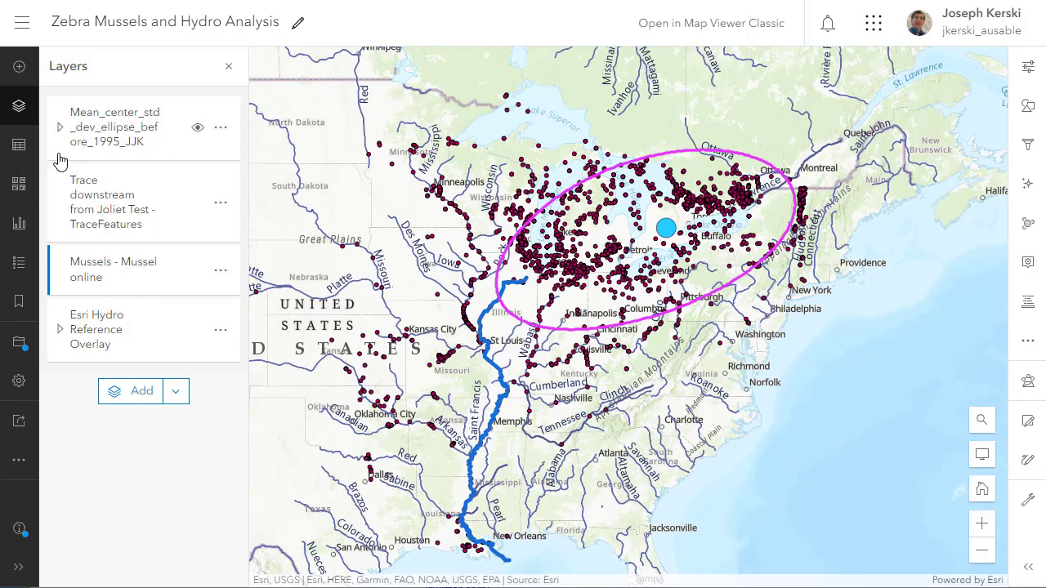
- Check the filtered years in the Mussels - Mussel online attribute table by sorting YEAR ascending and descending, and close the table
left_click(25, 159)
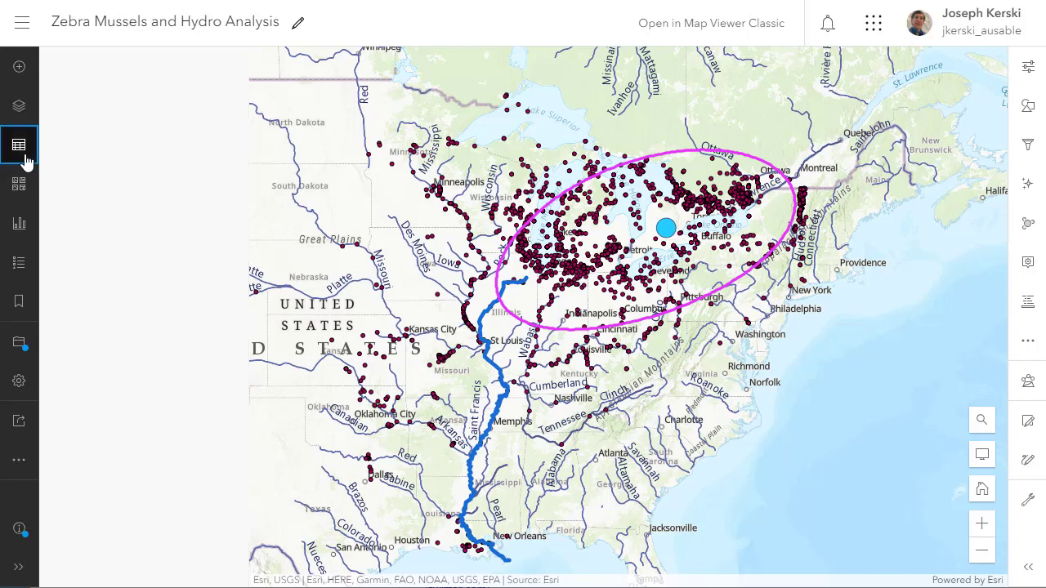
left_click(20, 106)
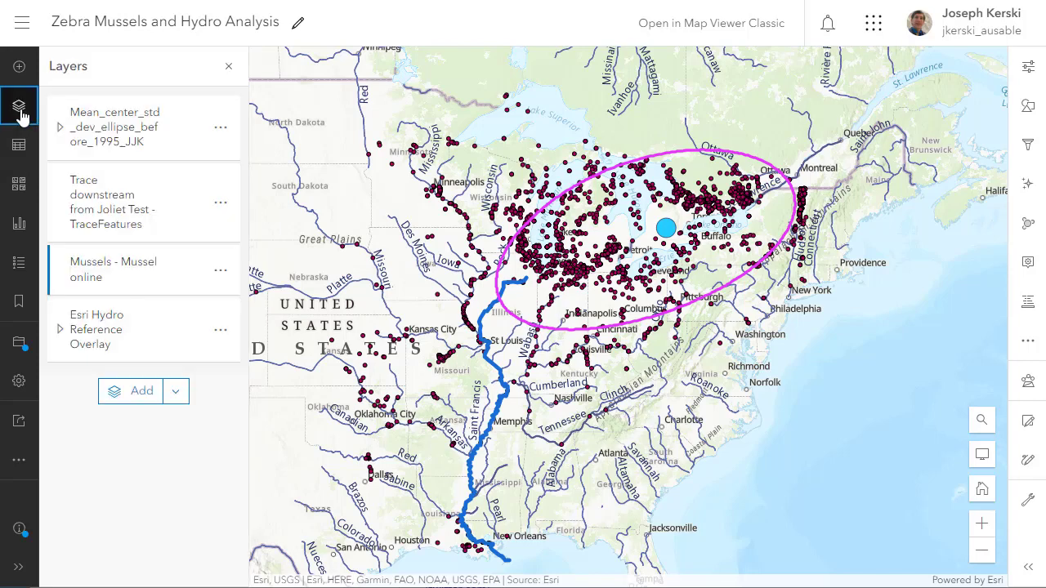
left_click(219, 272)
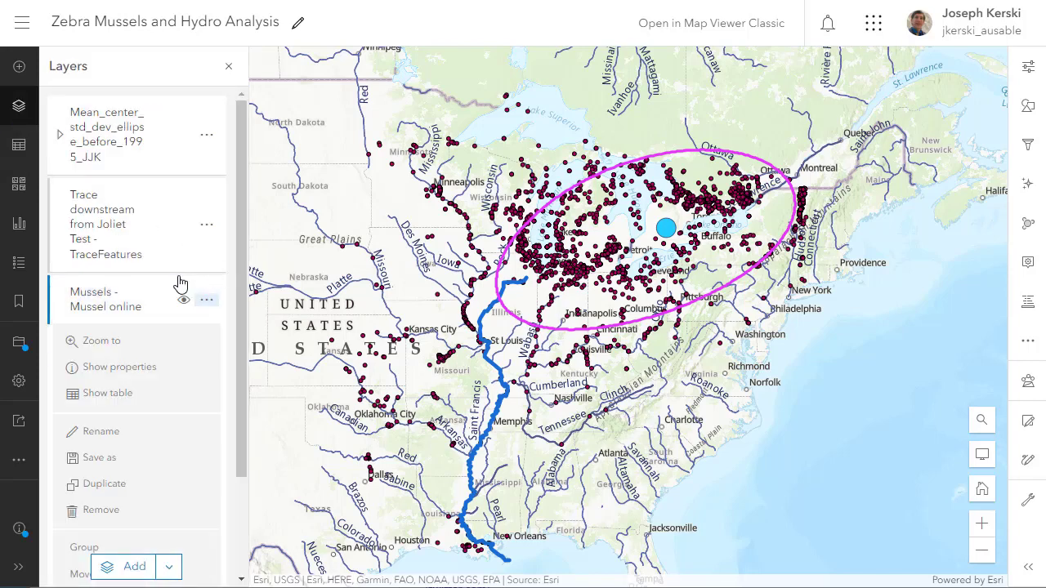
left_click(110, 393)
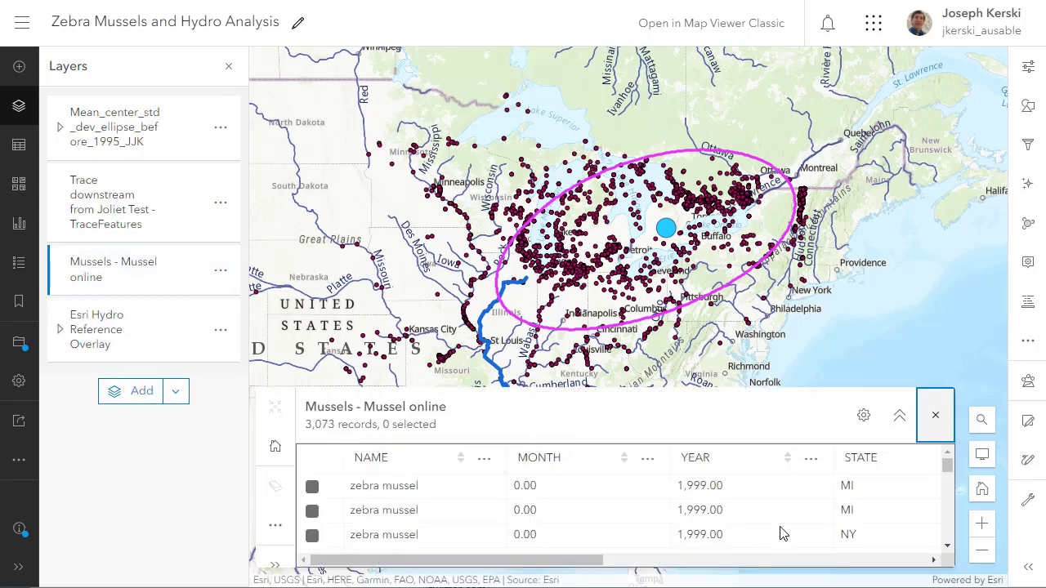
scroll(757, 524, "down", 1)
left_click(730, 461)
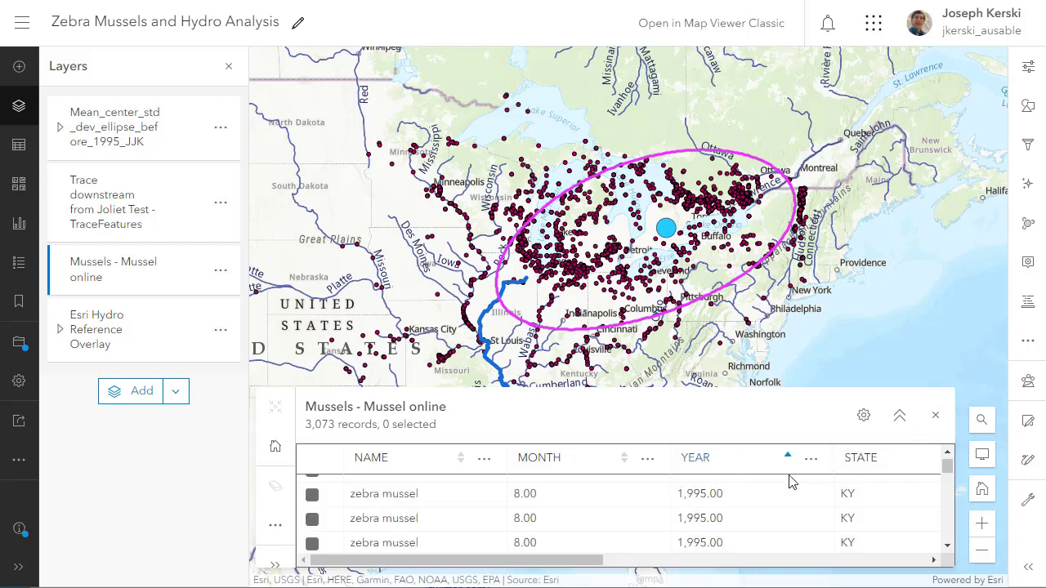
left_click(759, 460)
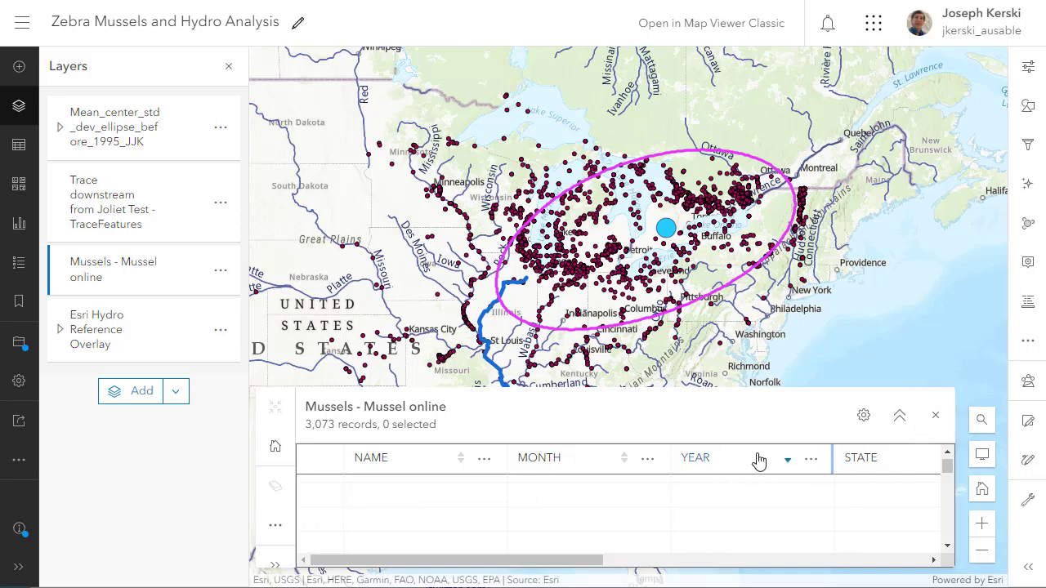
left_click(935, 416)
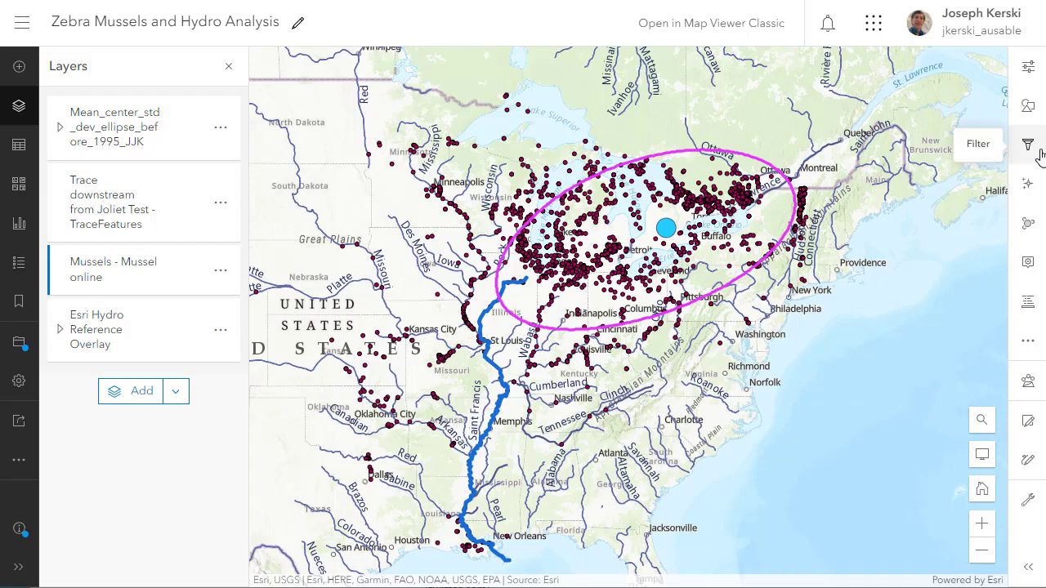
- Search the analysis tools for summarize and open the Summarize Center and Dispersion tool
left_click(1033, 383)
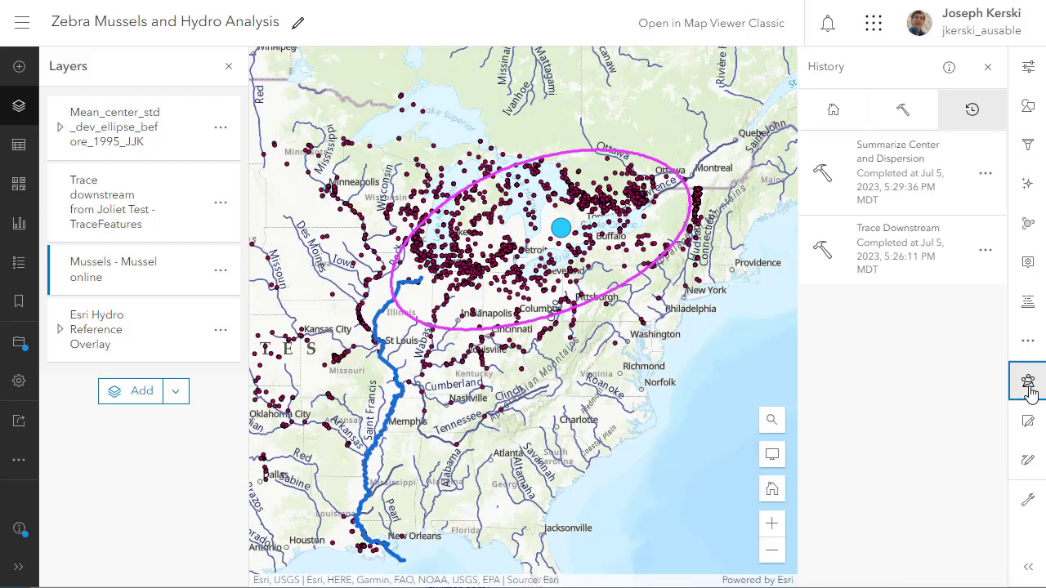
left_click(913, 125)
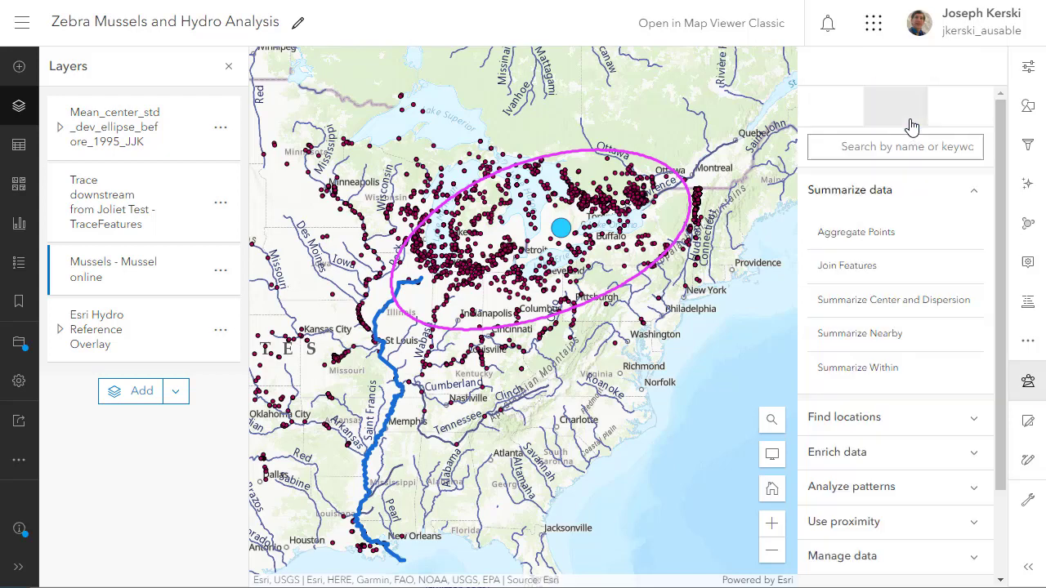
left_click(882, 153)
type("summarize")
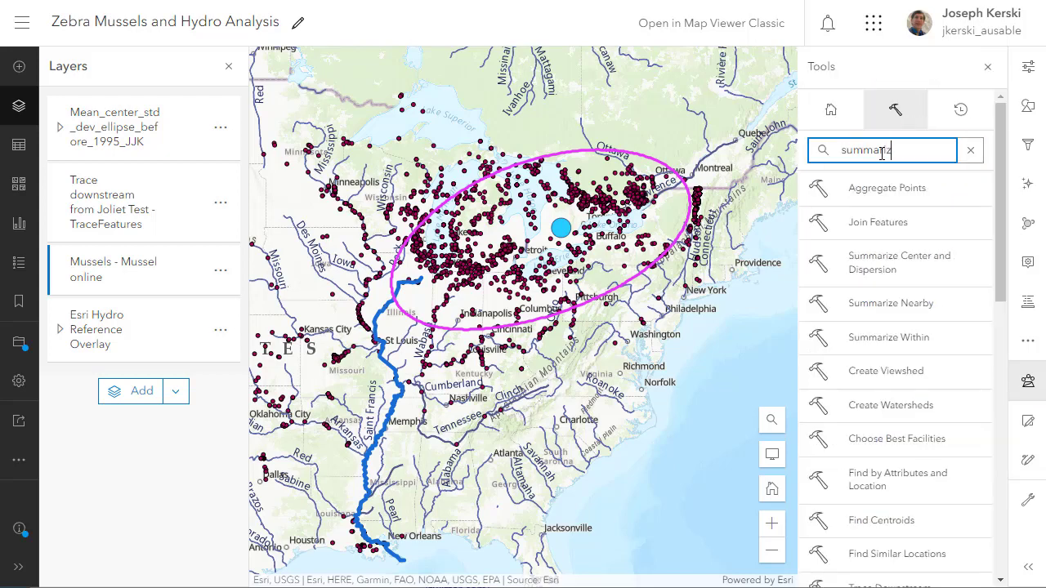
left_click(886, 243)
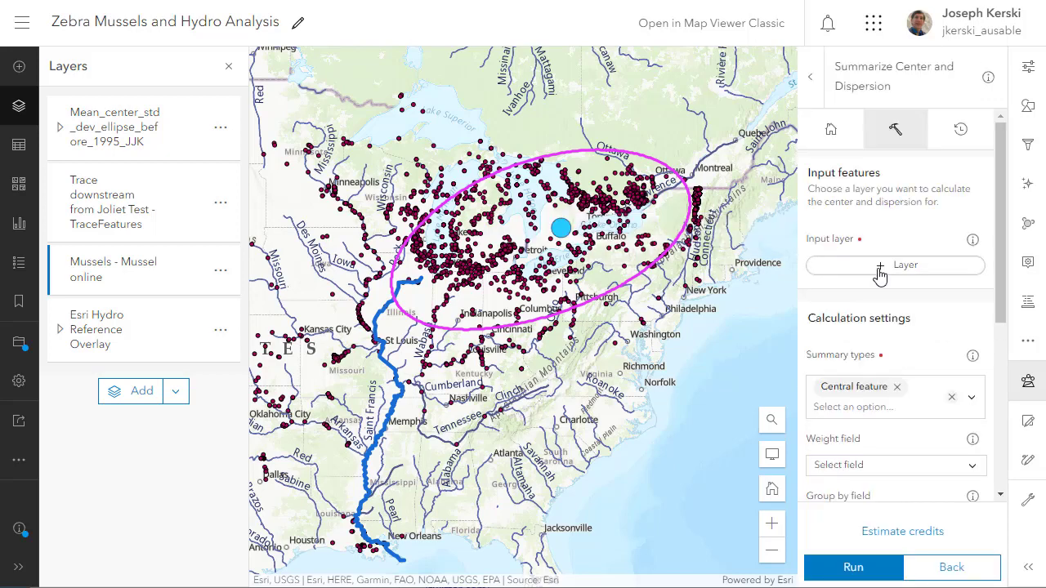
- Set the input layer to Mussels - Mussel online and summarize both Central feature and Ellipse
left_click(879, 270)
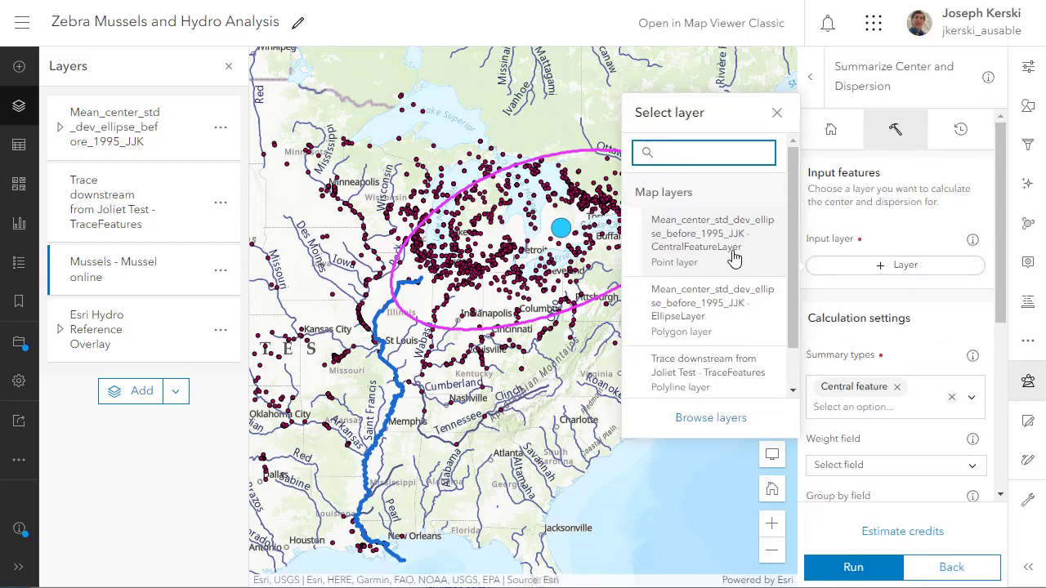
scroll(695, 365, "down", 1)
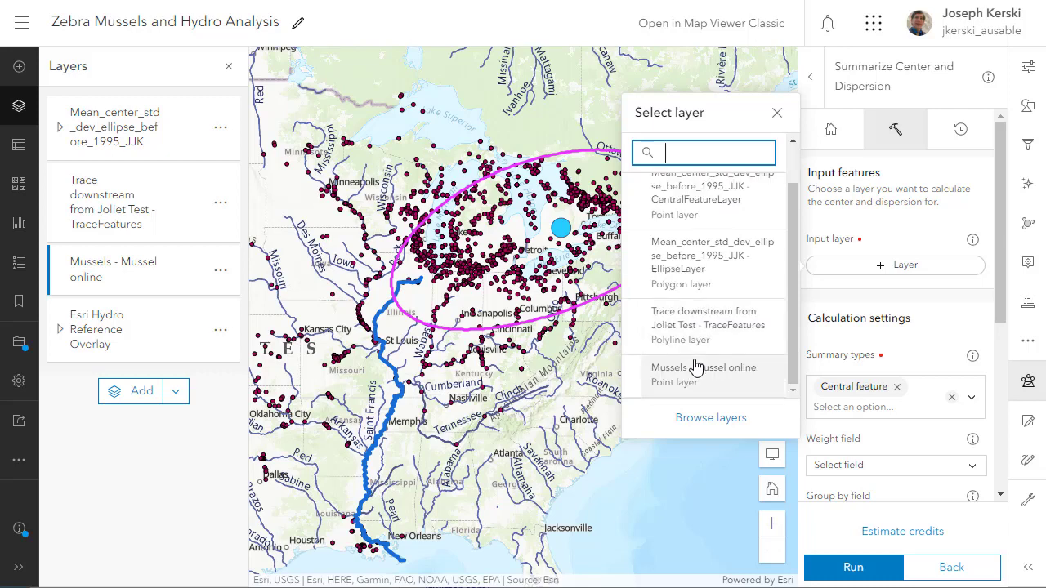
left_click(696, 368)
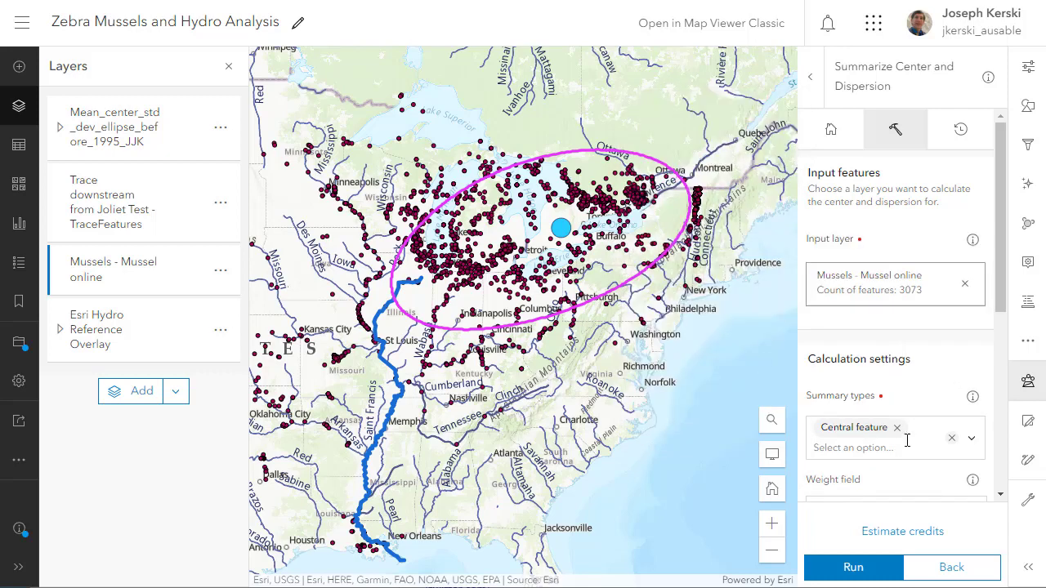
left_click(969, 441)
left_click(928, 409)
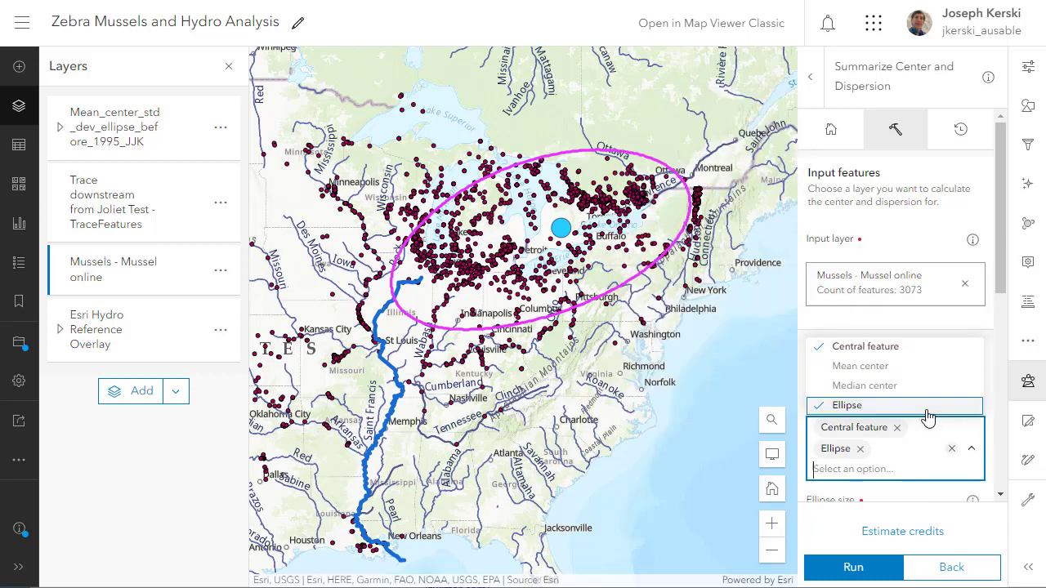
- Name the output Mean_center_and_std_dev_ellipse_1995_and_thereafter_JJK and run the analysis
scroll(917, 435, "down", 3)
scroll(916, 435, "down", 3)
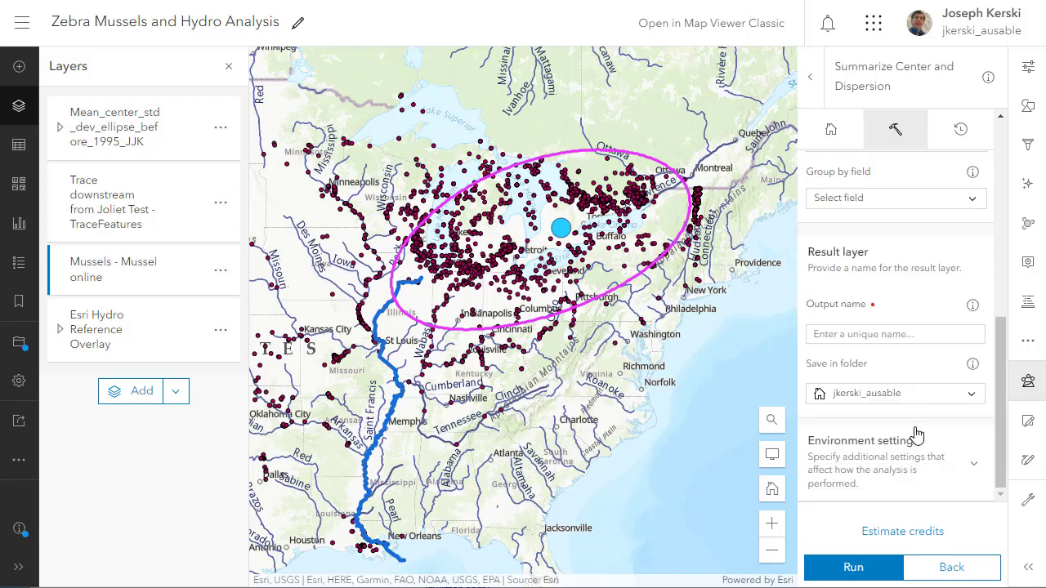
left_click(889, 335)
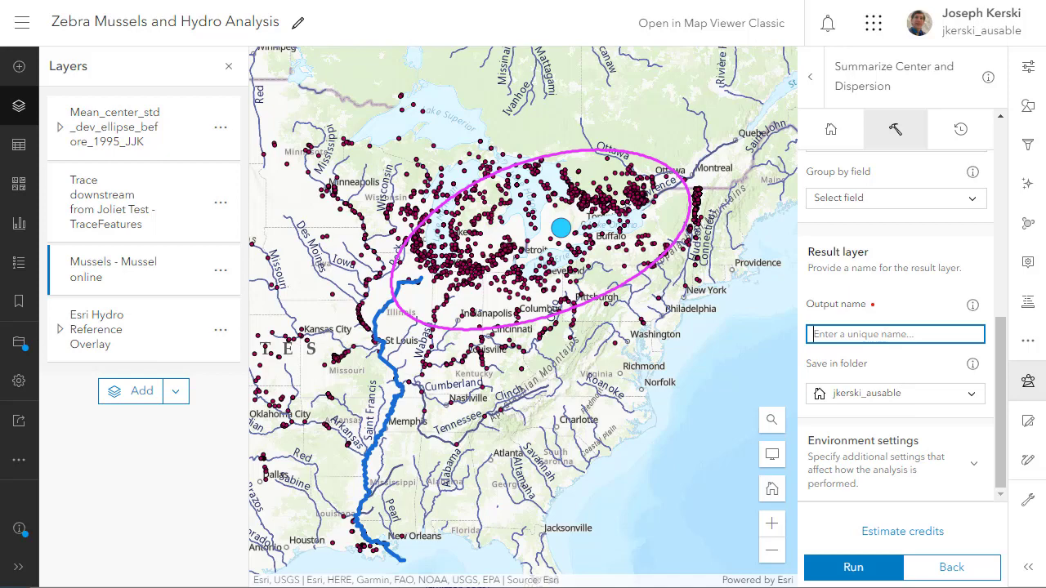
type("M")
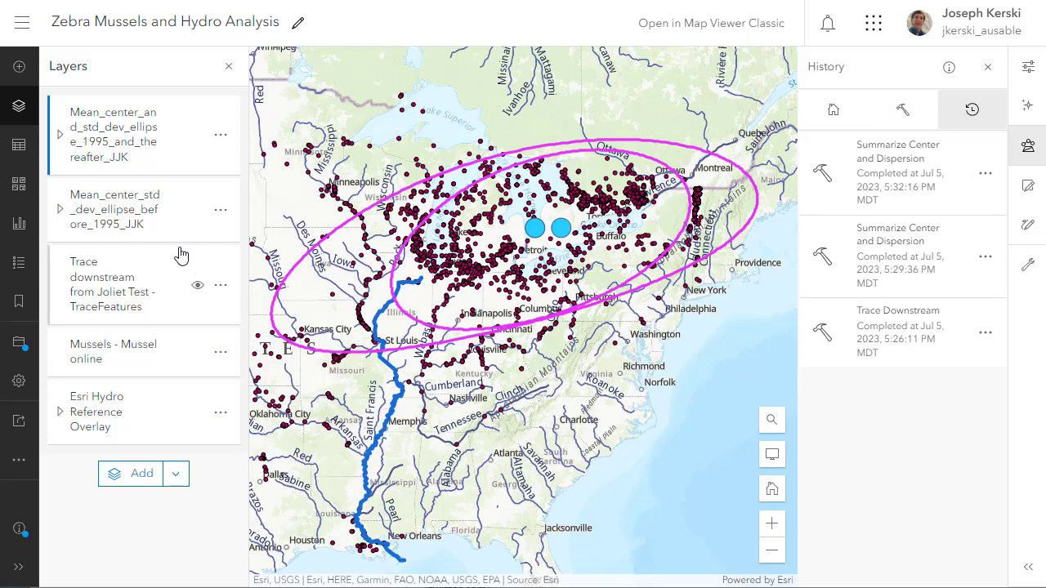
- Show the properties of the Mean_center_and_std_dev_ellipse_1995_and_thereafter_JJK layer, expand its sublayers and select its CentralFeatureLayer
left_click(105, 155)
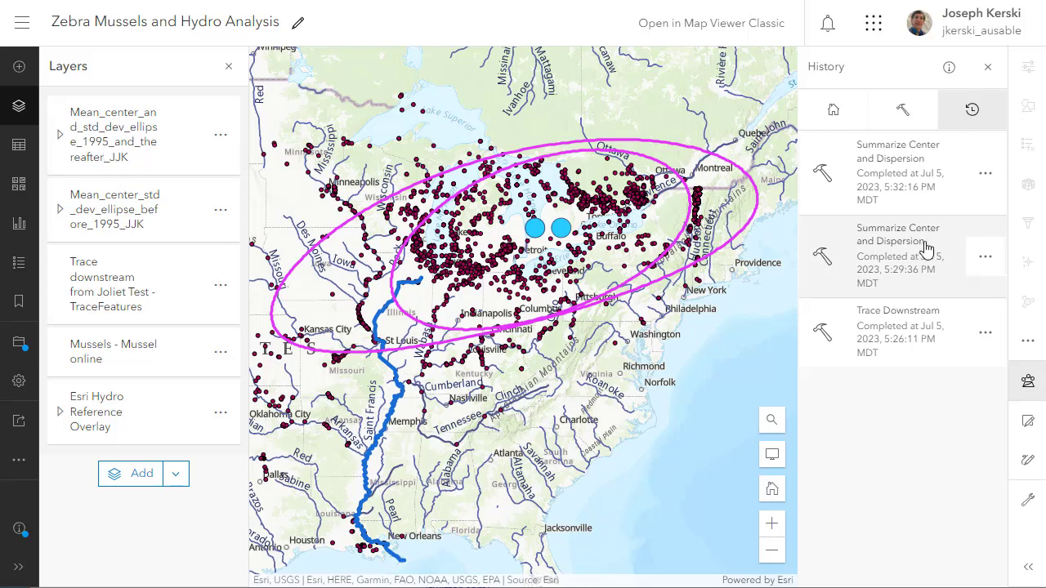
left_click(82, 145)
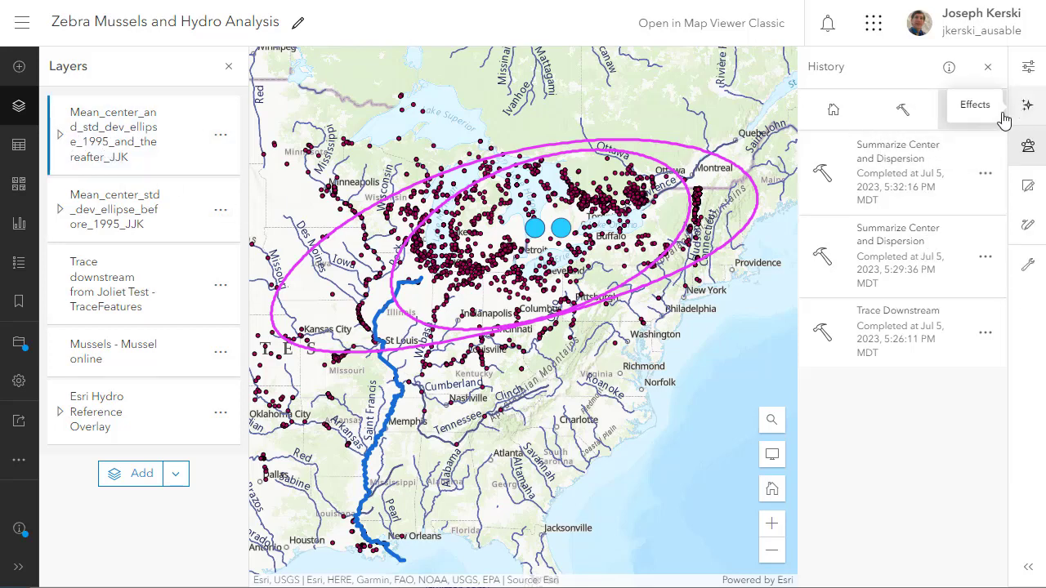
left_click(1027, 69)
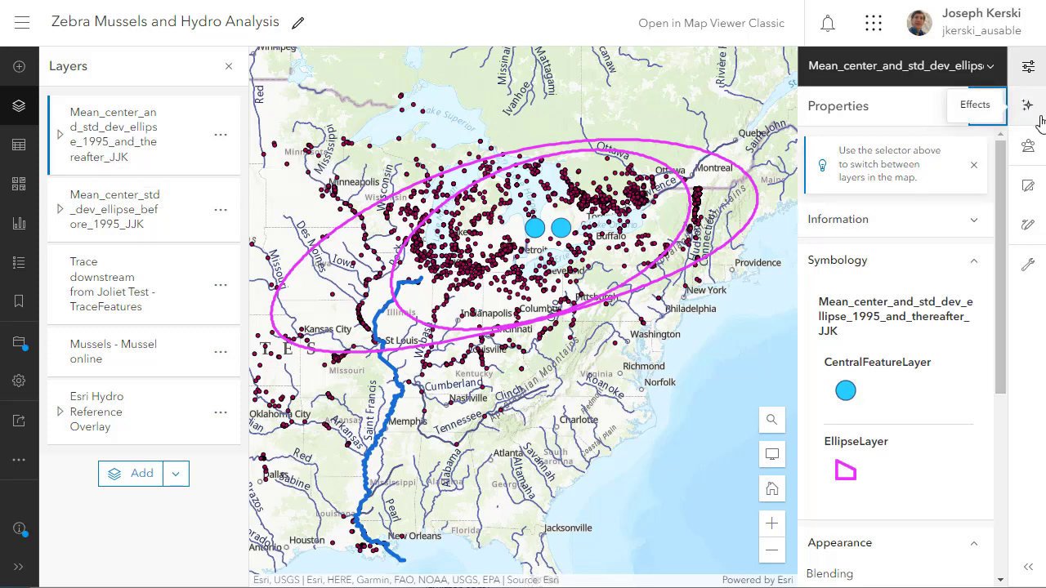
left_click(844, 392)
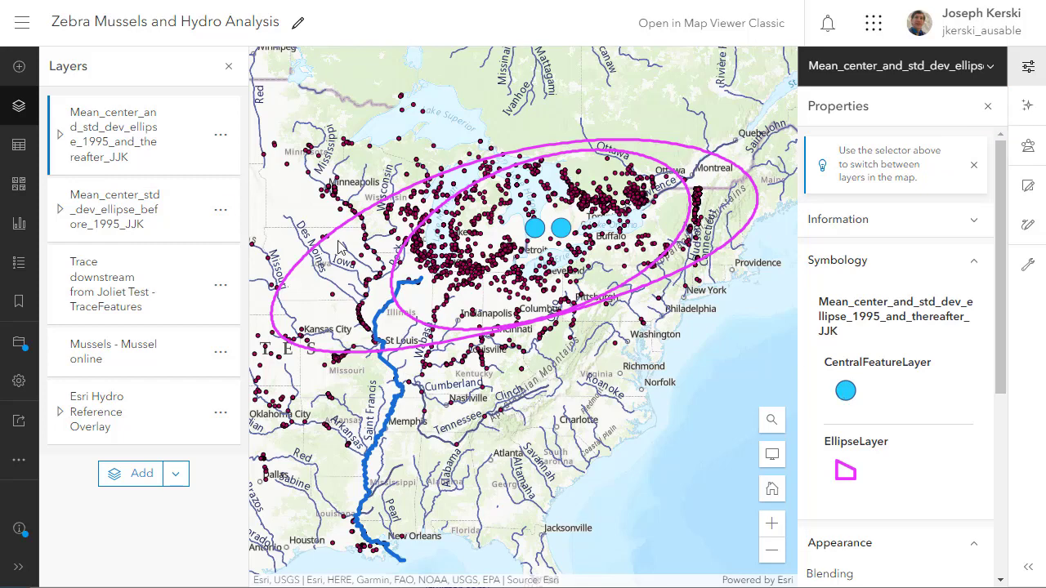
left_click(60, 135)
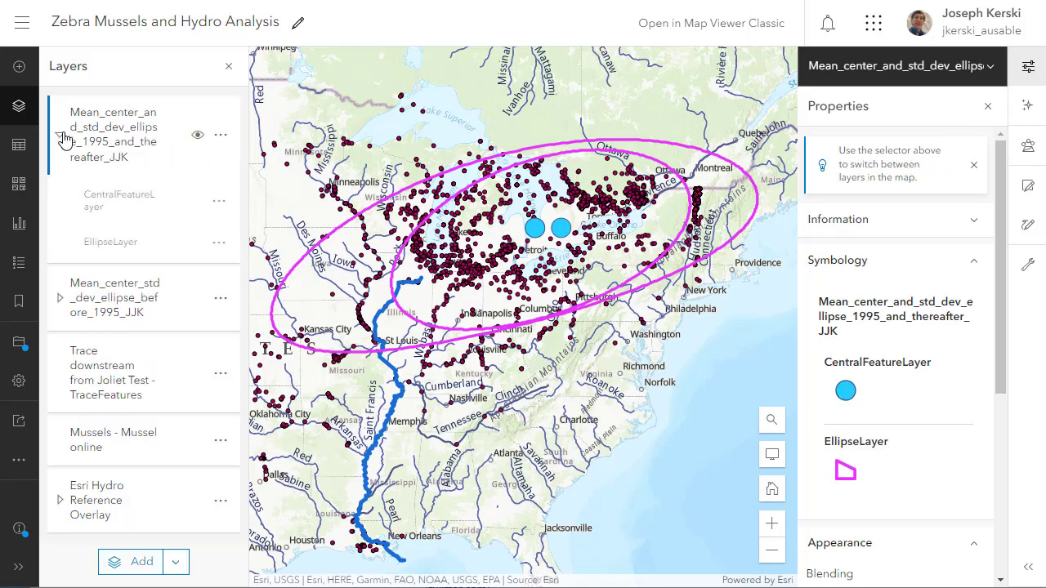
left_click(109, 208)
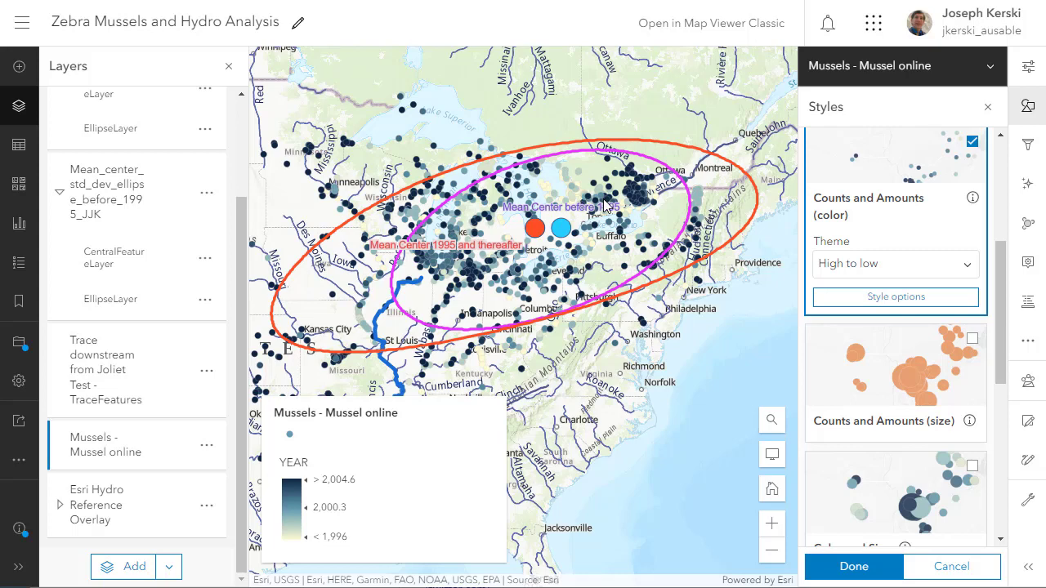
- Apply the Counts and Amounts (color) style by YEAR with the High to low theme to Mussels - Mussel online
left_click(824, 564)
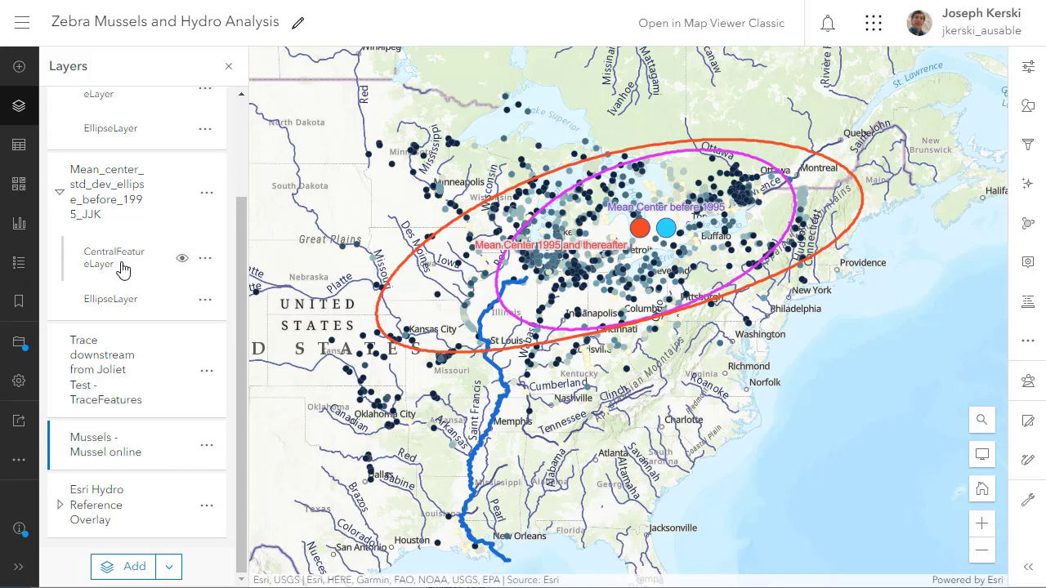
- Examine the attribute table of the EllipseLayer for 1995 and thereafter, including its center and standard distance fields
left_click(159, 138)
left_click(205, 129)
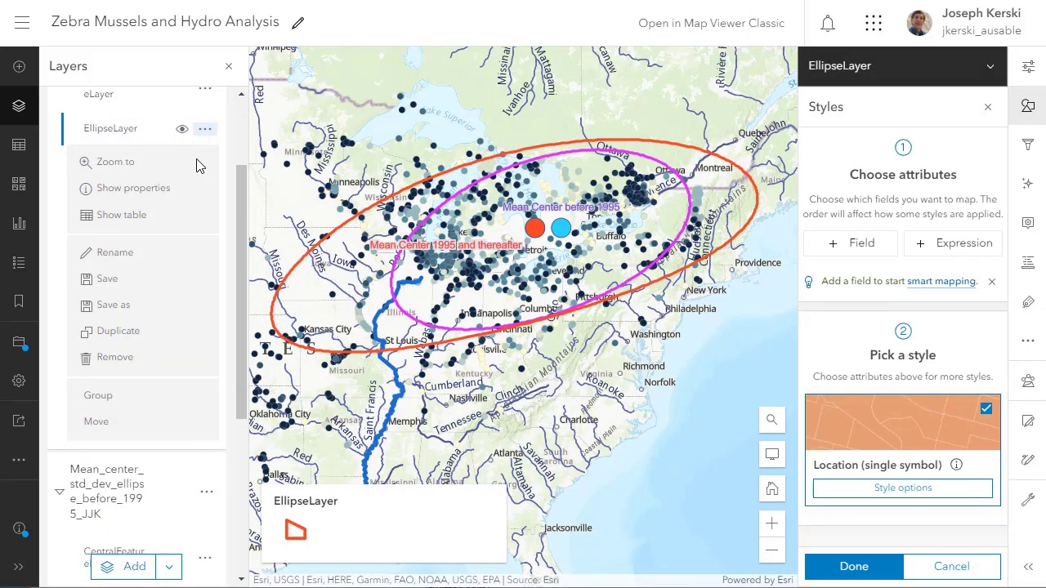
left_click(121, 215)
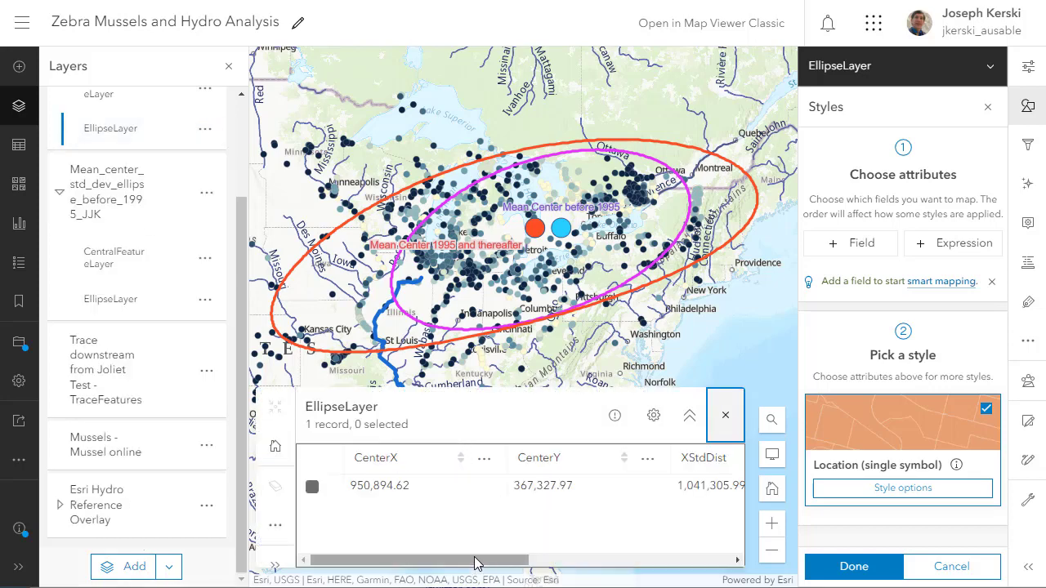
left_click_drag(479, 562, 486, 587)
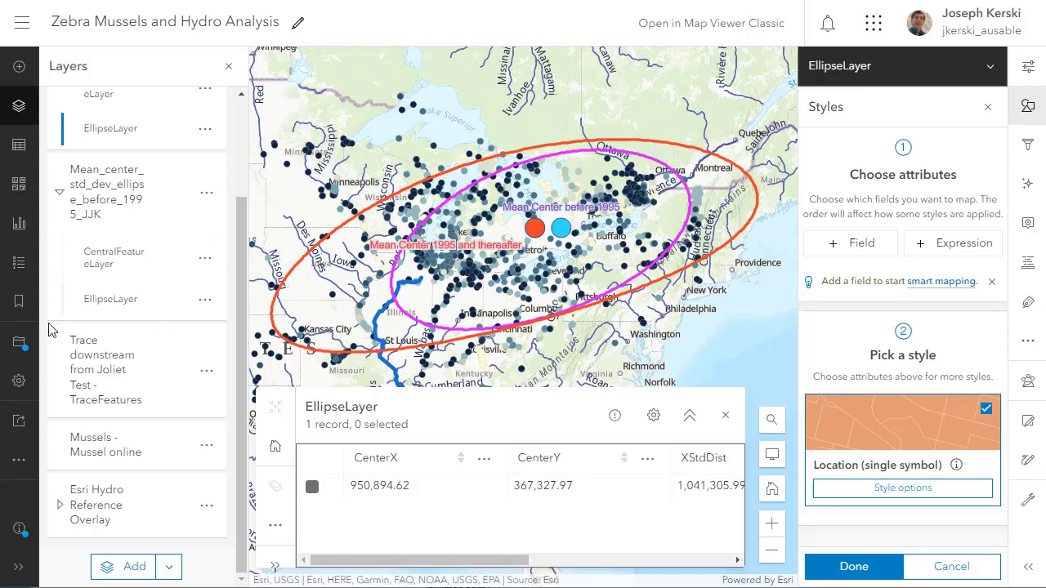
- Save the Zebra Mussels and Hydro Analysis map and go to the Content page
left_click(19, 345)
left_click(87, 344)
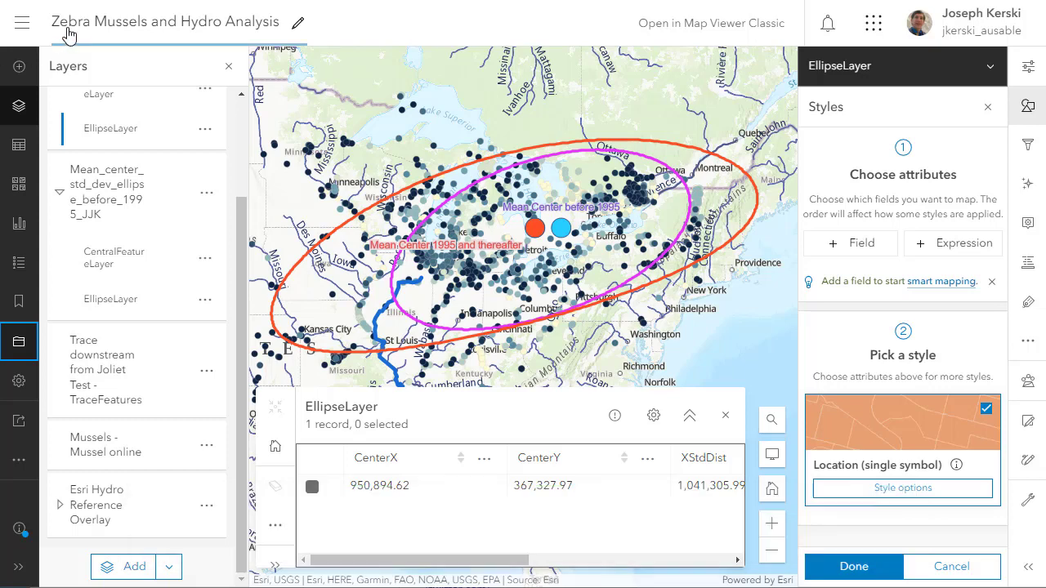
left_click(24, 29)
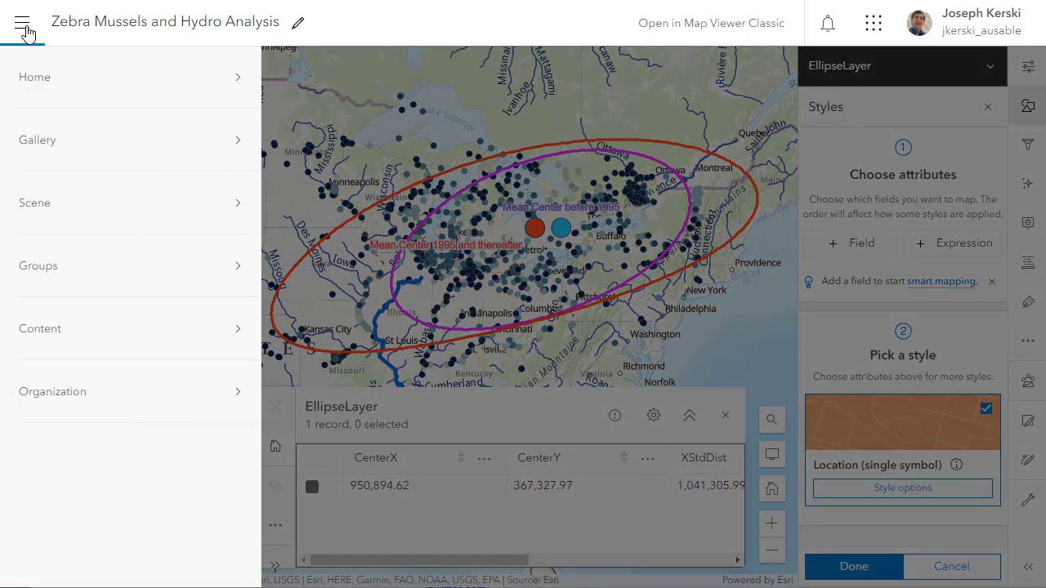
left_click(36, 329)
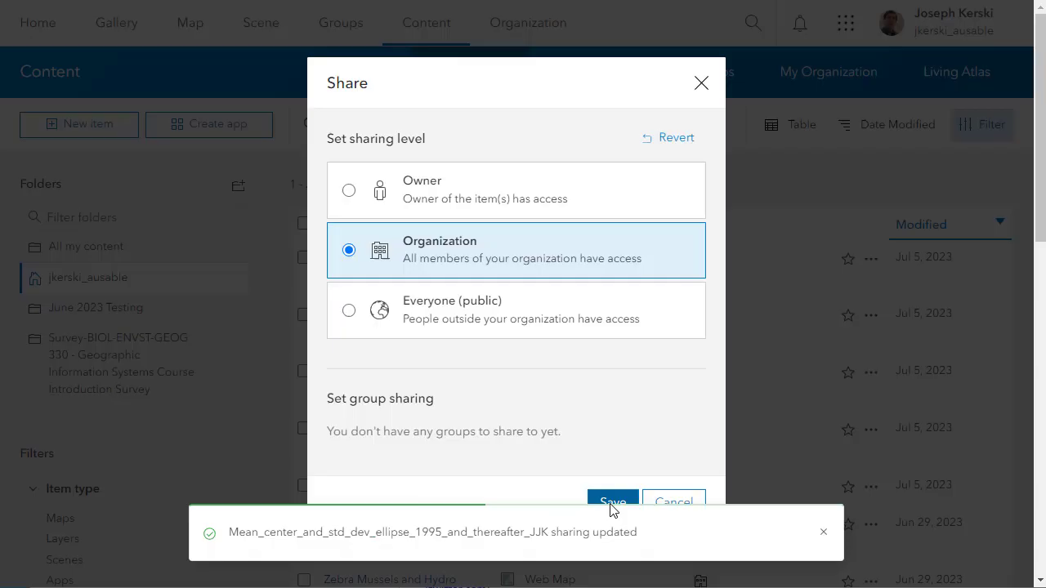
- Share the Mean_center_std_dev_ellipse_before_1995_JJK and Trace downstream from Joliet Test layers with the organization
left_click(611, 505)
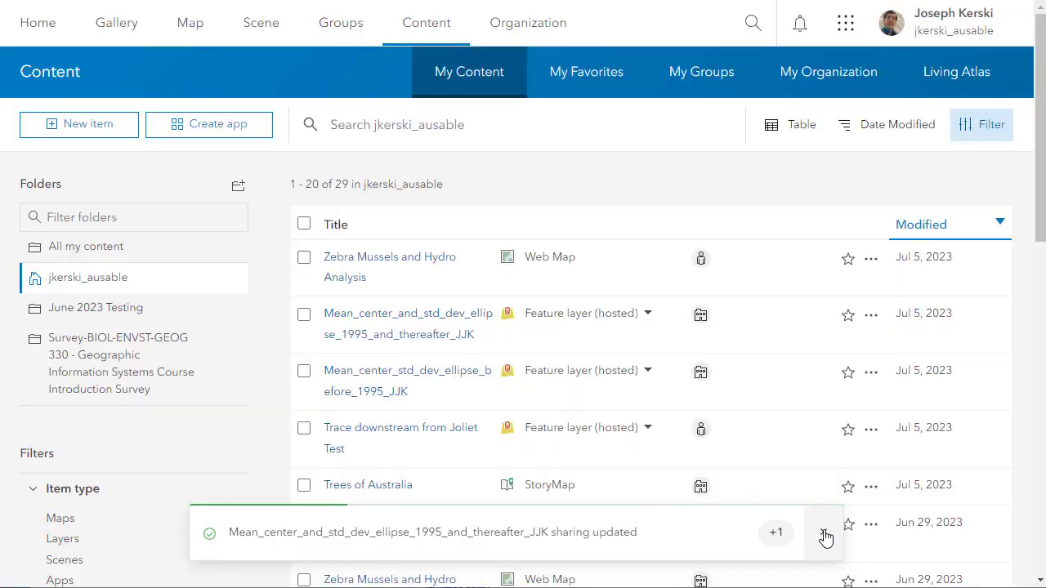
left_click(822, 532)
left_click(700, 428)
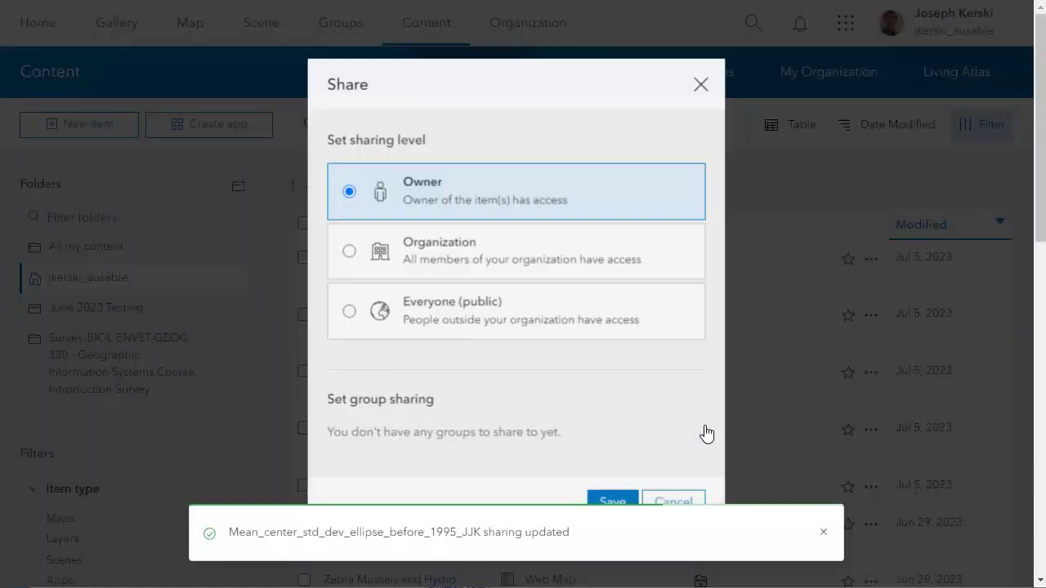
left_click(486, 268)
left_click(612, 500)
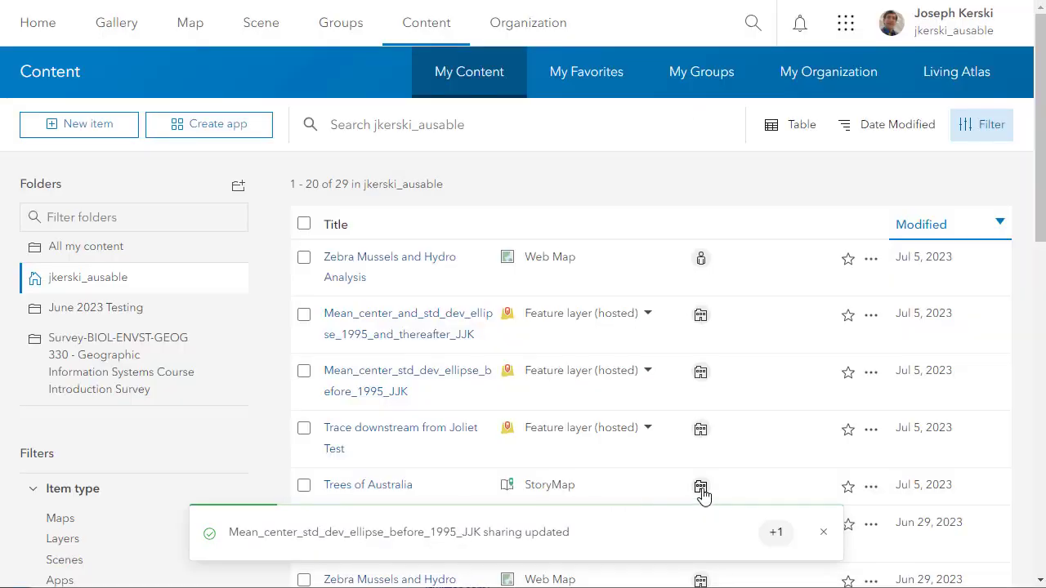
- Save Organization sharing for the Trees of Australia StoryMap and for the Zebra Mussels and Hydro Analysis web map modified on Jul 5, 2023
left_click(701, 488)
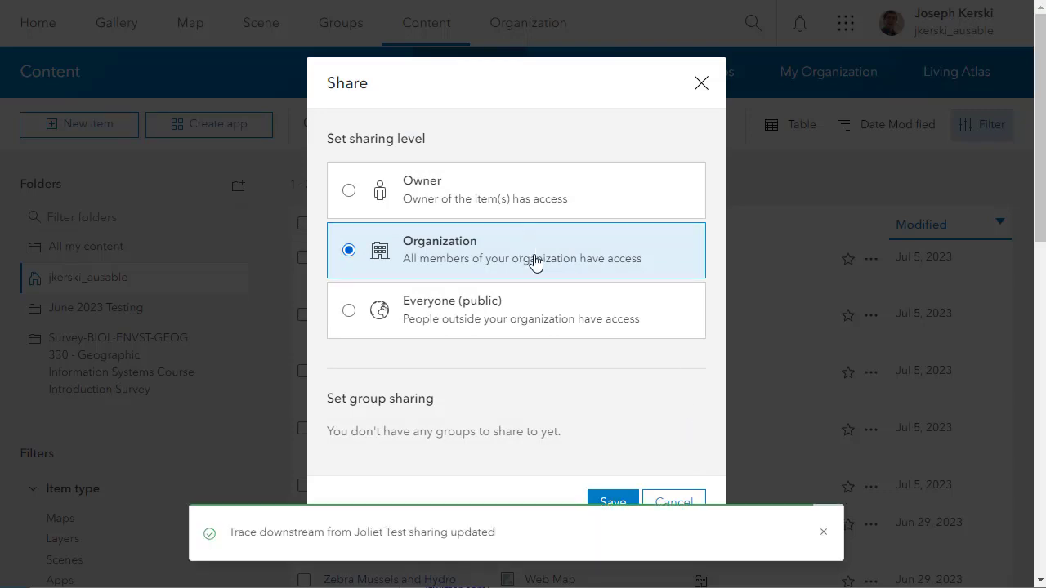
left_click(607, 500)
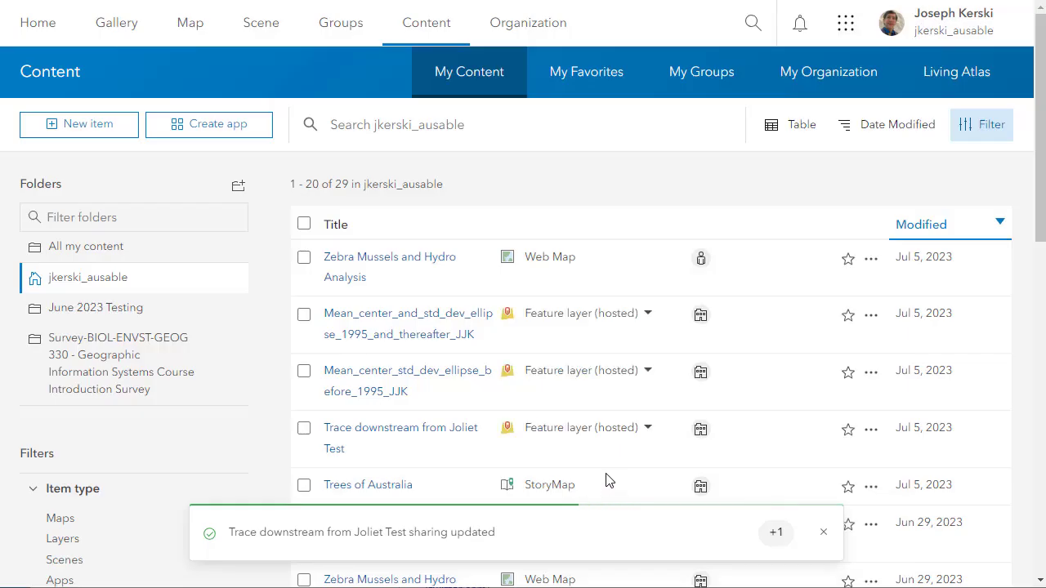
left_click(703, 261)
left_click(556, 276)
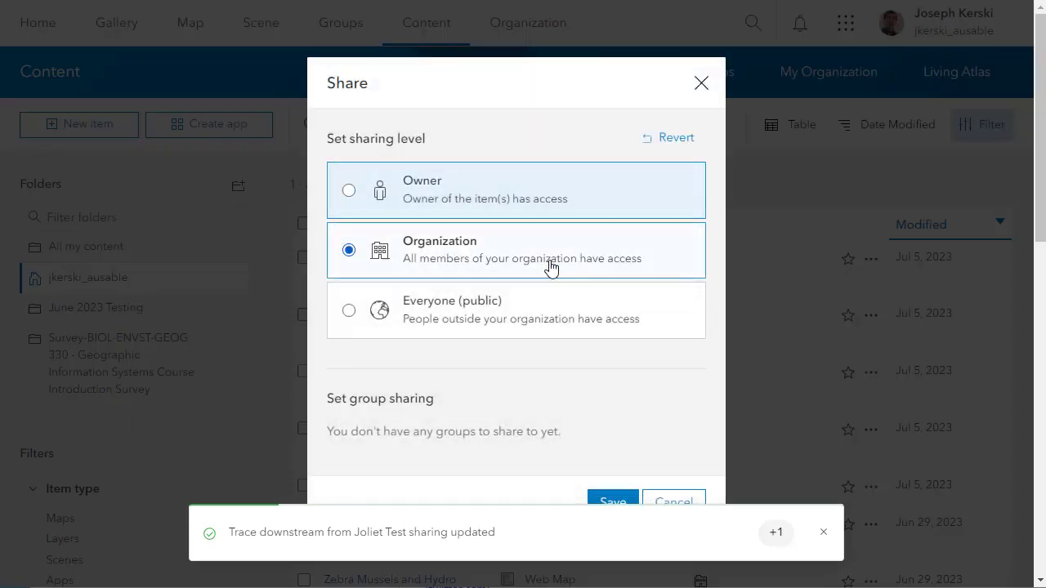
left_click(613, 501)
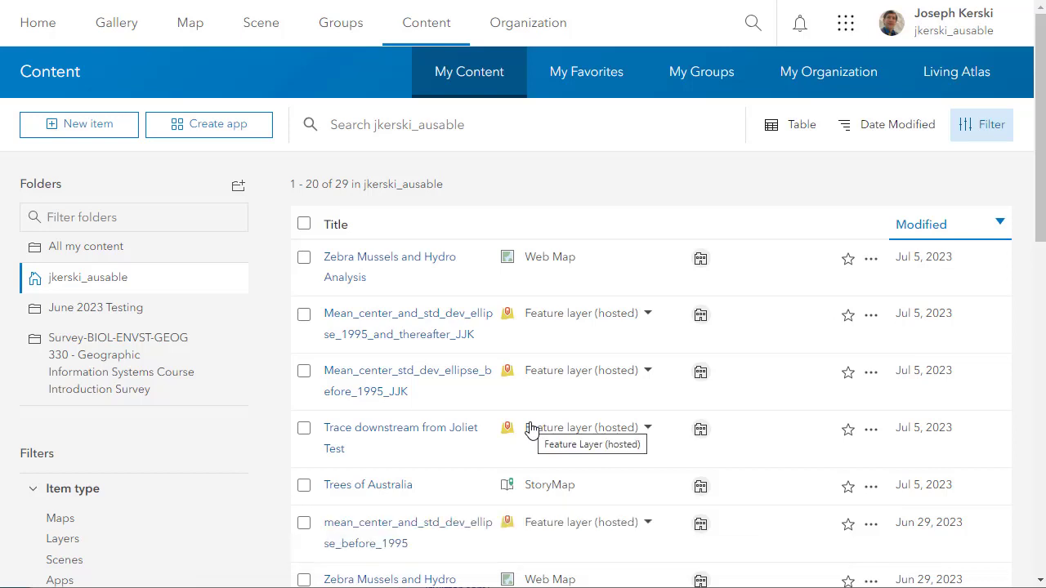
- Examine the data table and field list of the EllipseLayer in Mean_center_std_dev_ellipse_before_1995_JJK
left_click(410, 377)
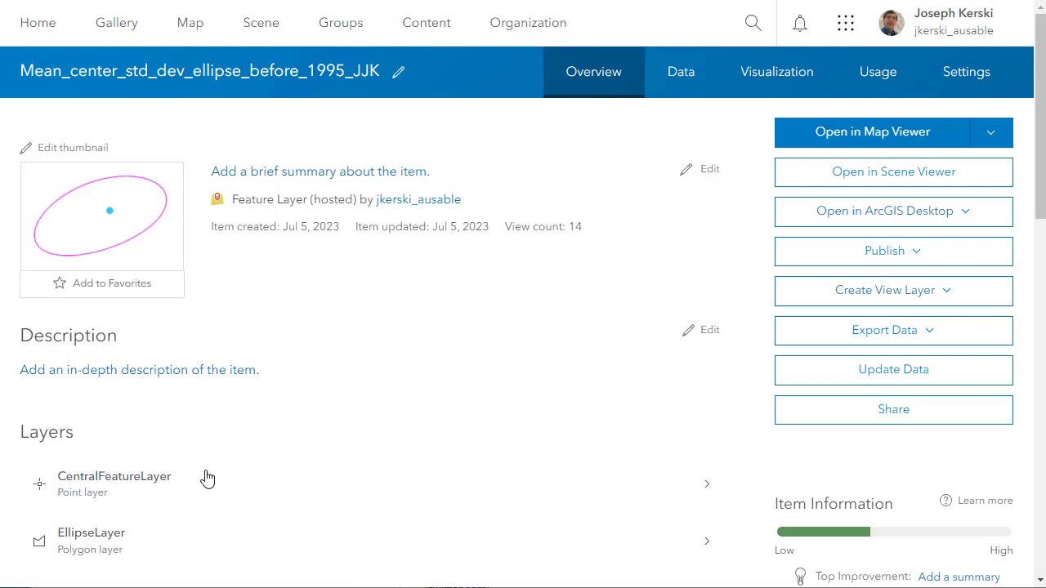
left_click(114, 536)
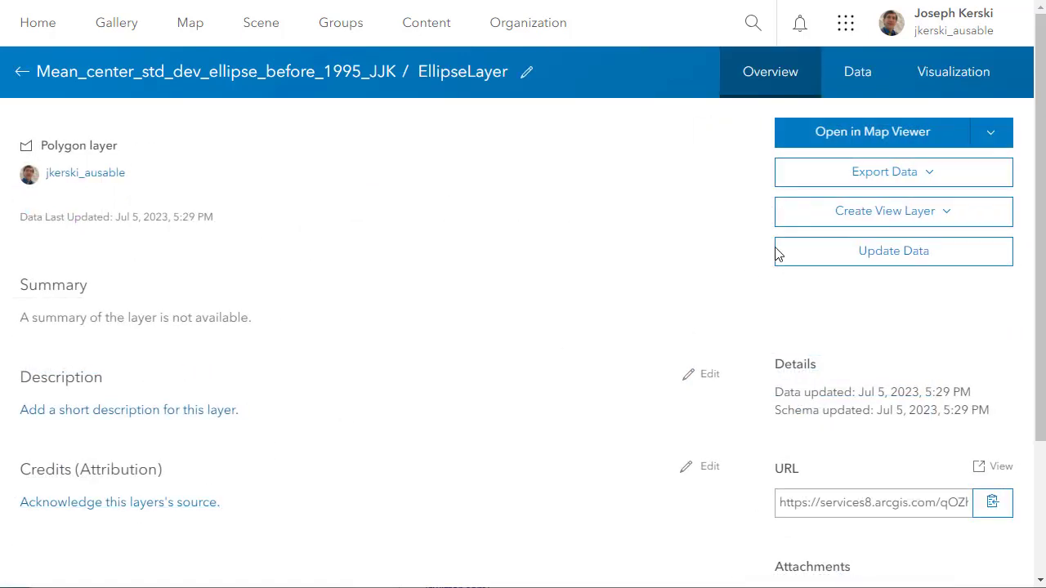
left_click(866, 72)
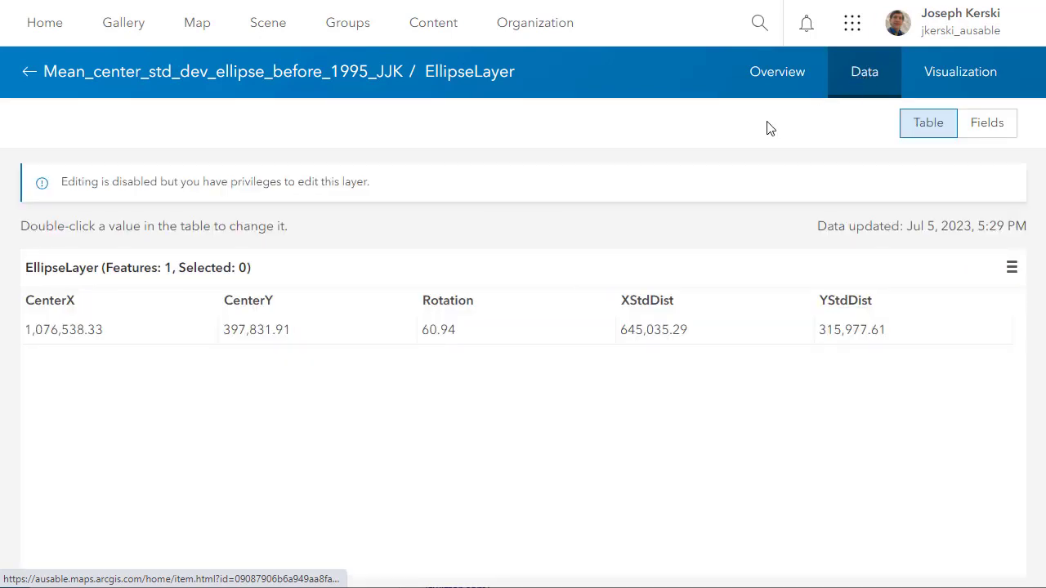
left_click(995, 122)
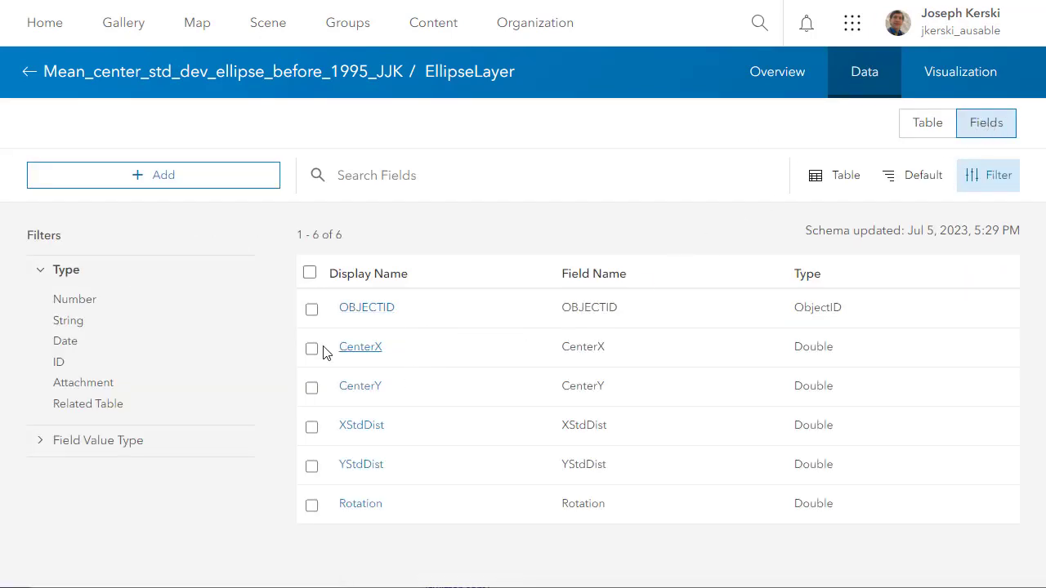
- Add a Double field named Area_Sq_Km with the display name Area Sq Km to the before-1995 EllipseLayer
left_click(163, 183)
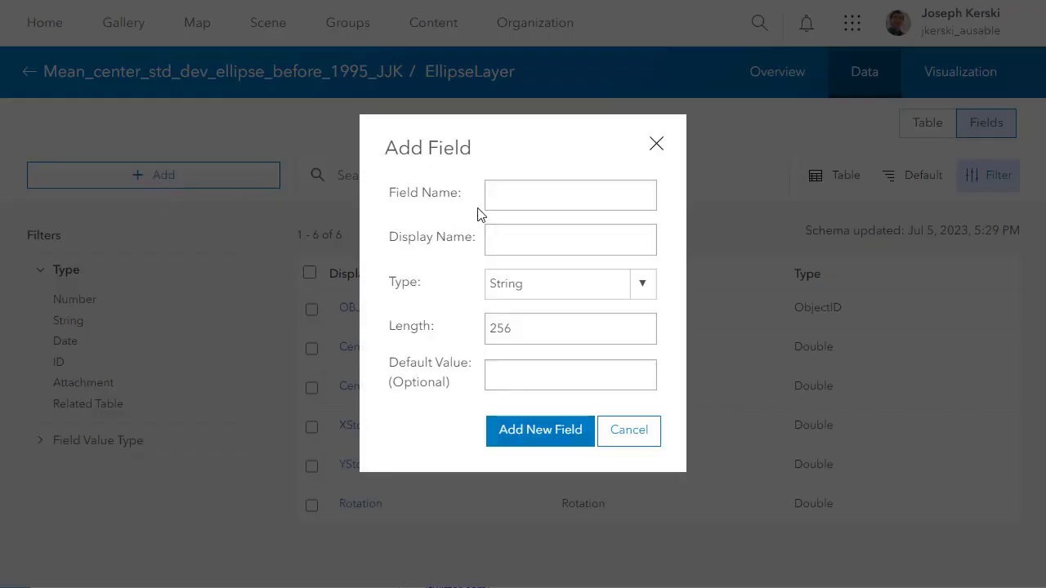
left_click(508, 199)
type("Area_Sq_Km")
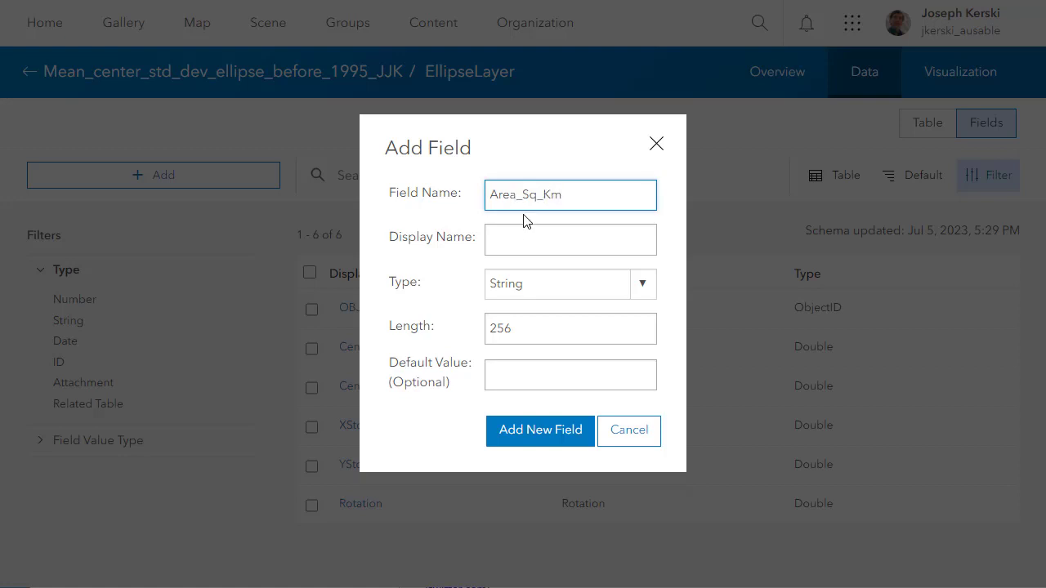
left_click(524, 231)
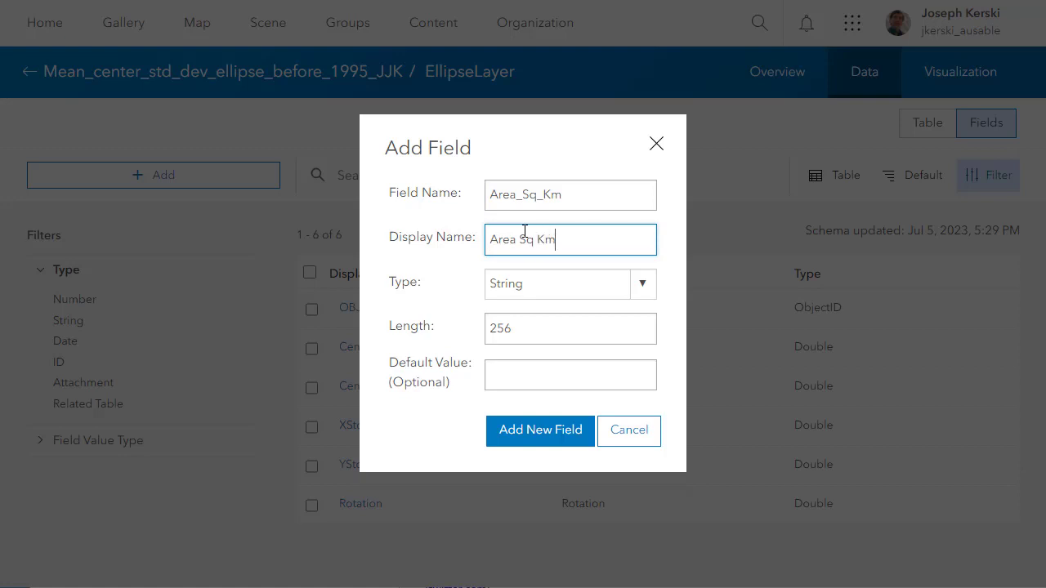
left_click(510, 280)
left_click(642, 286)
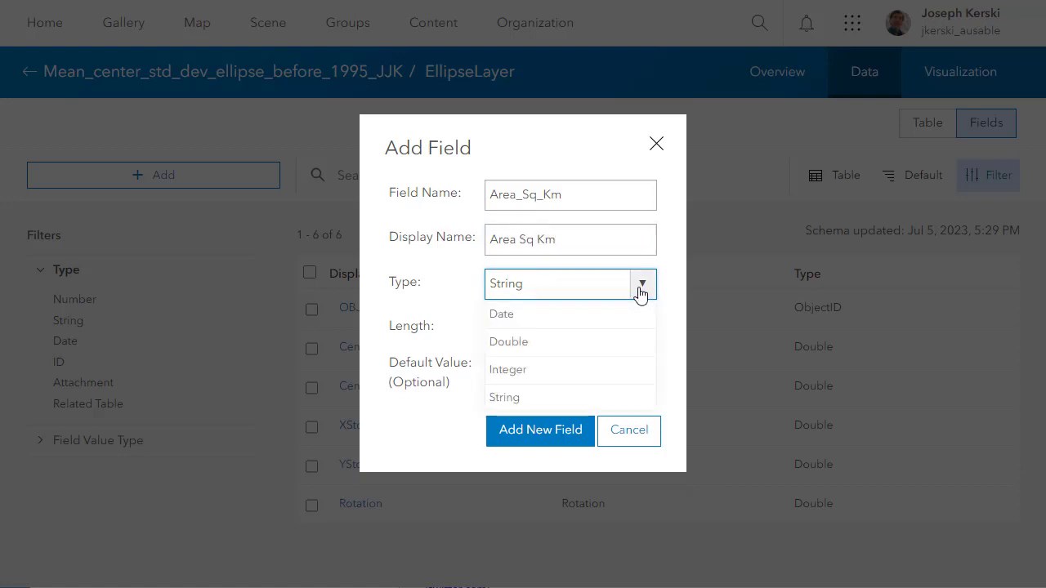
left_click(563, 341)
left_click(555, 341)
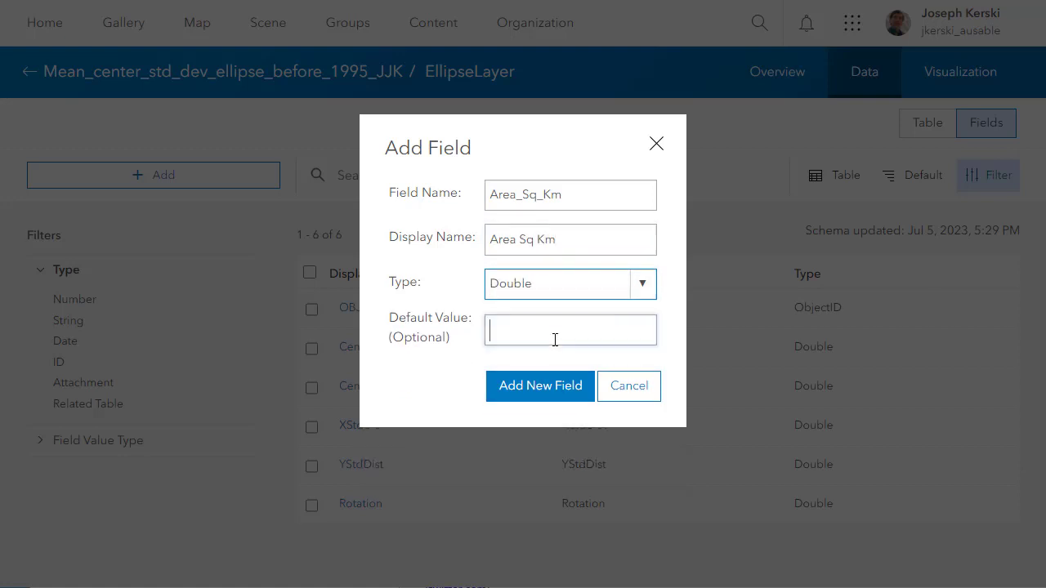
left_click(561, 381)
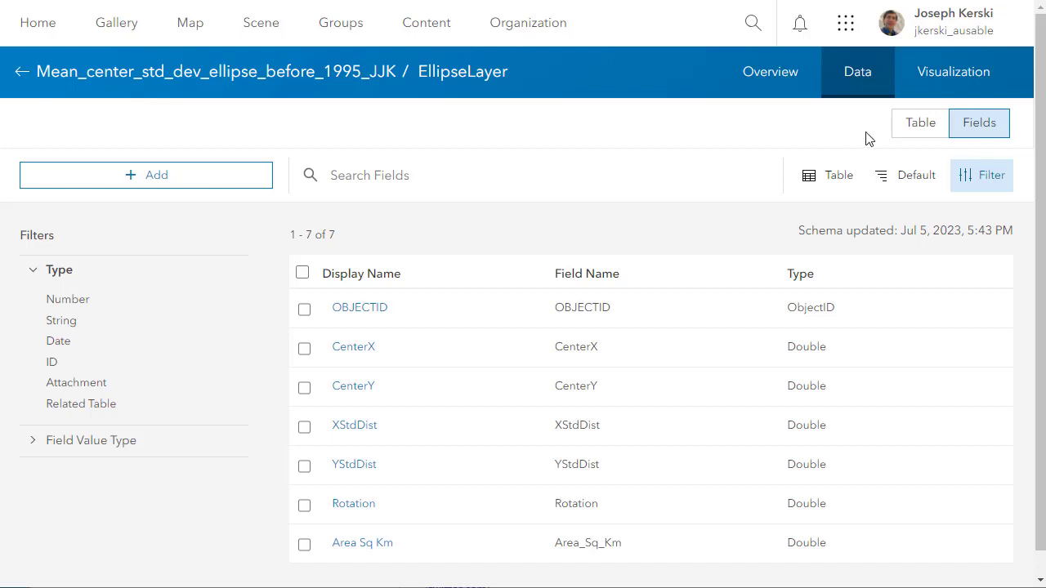
- Review the details and settings of the Area Sq Km field
left_click(374, 544)
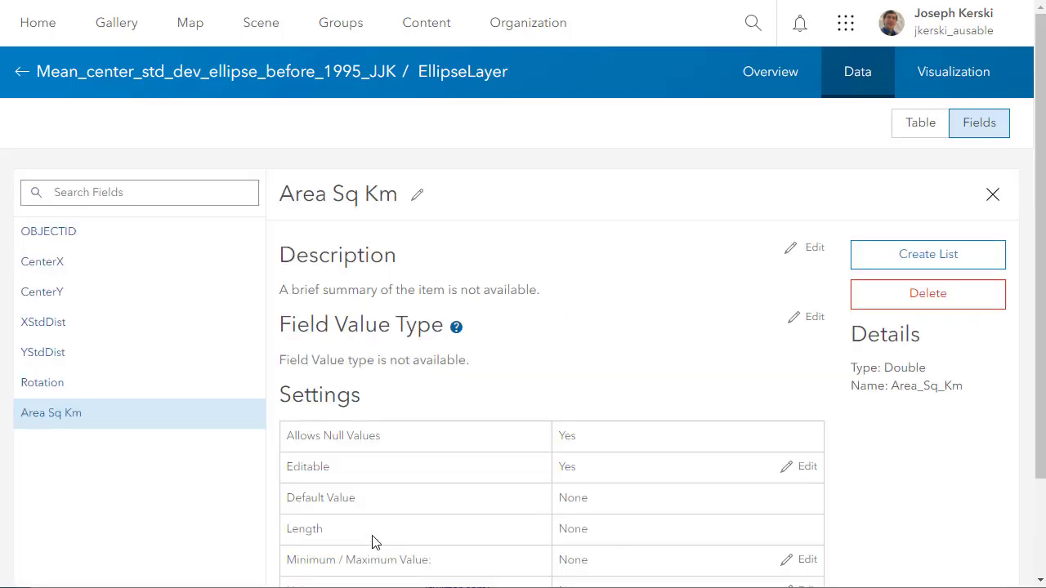
scroll(374, 527, "down", 2)
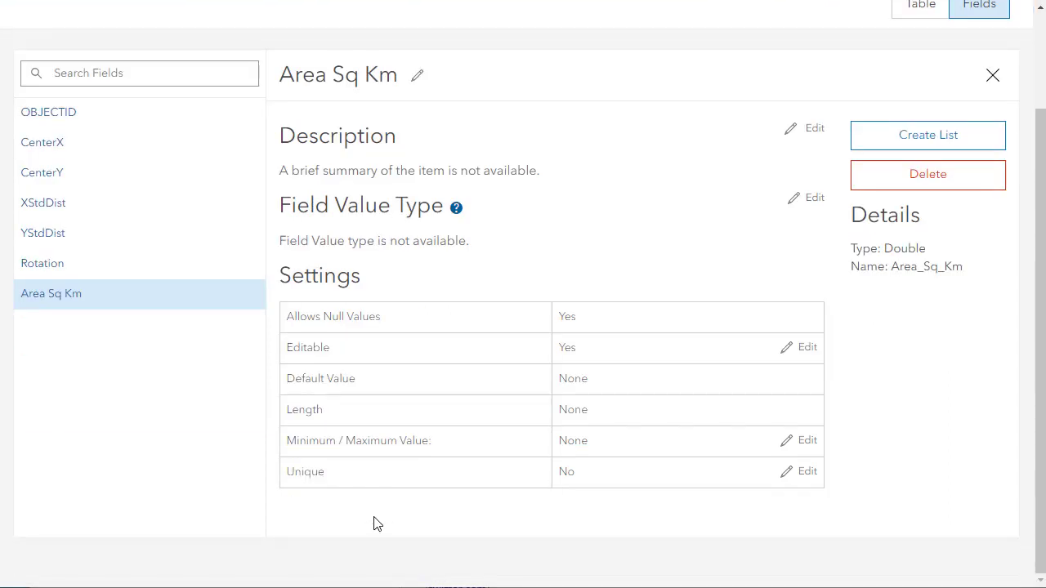
scroll(373, 523, "up", 2)
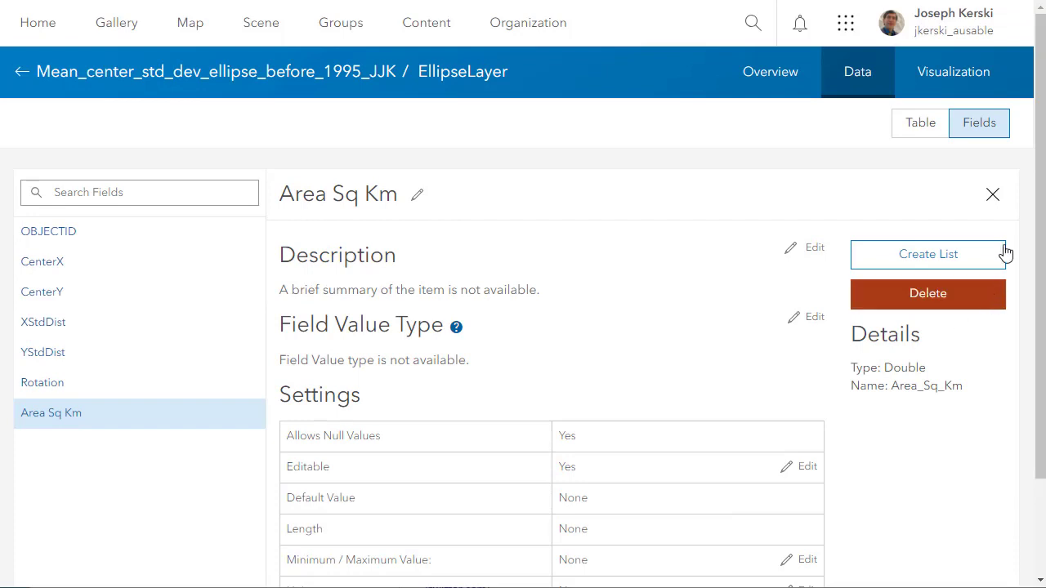
- Open the Arcade calculator for the Area Sq Km column in the before-1995 EllipseLayer's table
left_click(922, 130)
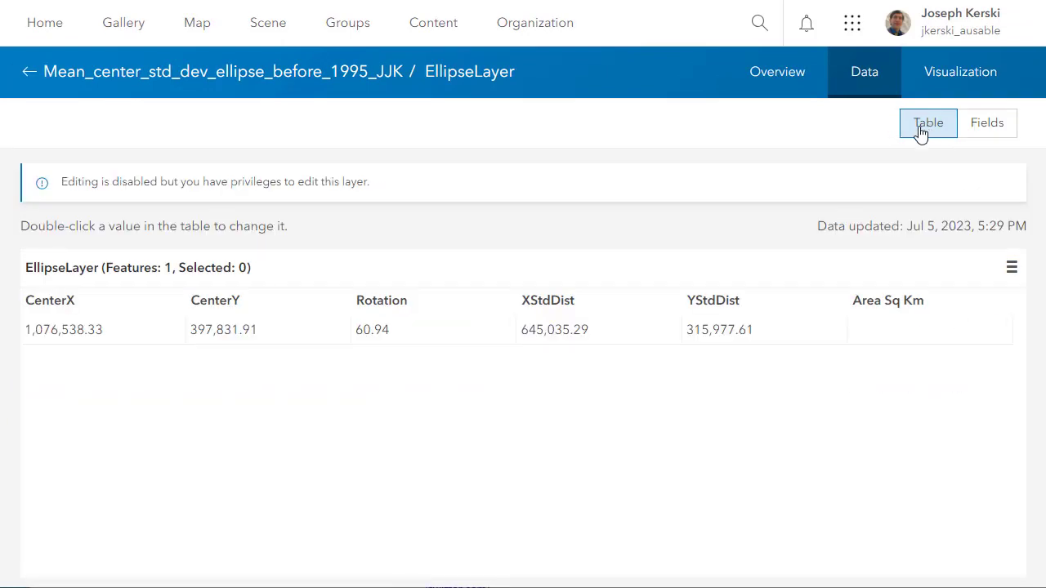
left_click(879, 329)
left_click(1011, 269)
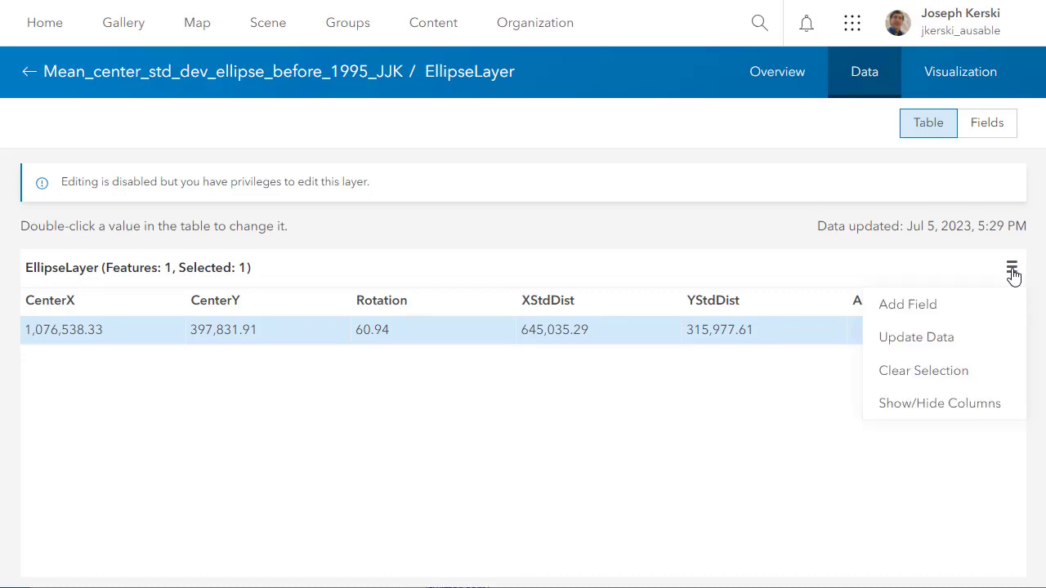
left_click(864, 304)
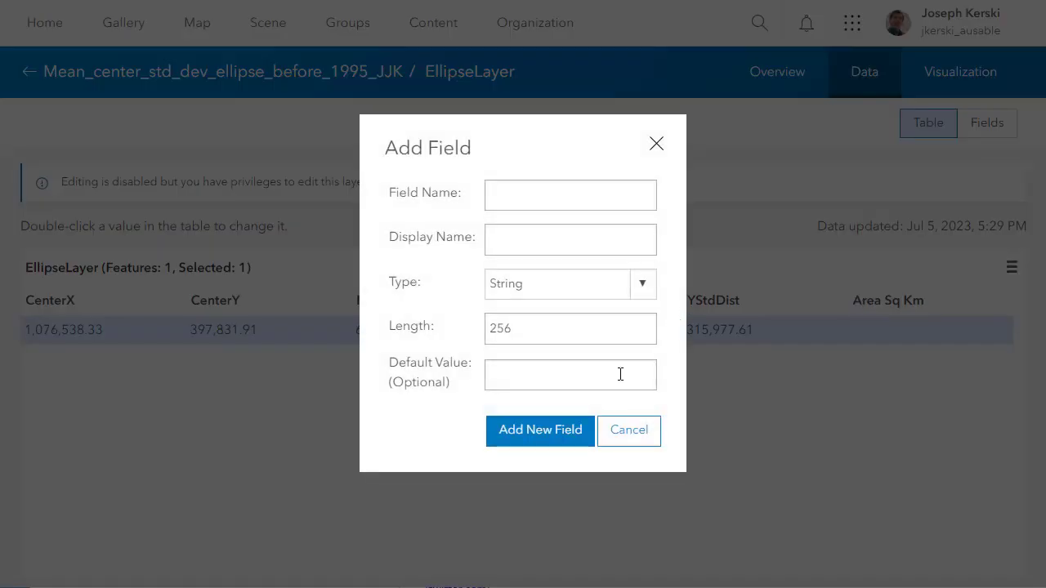
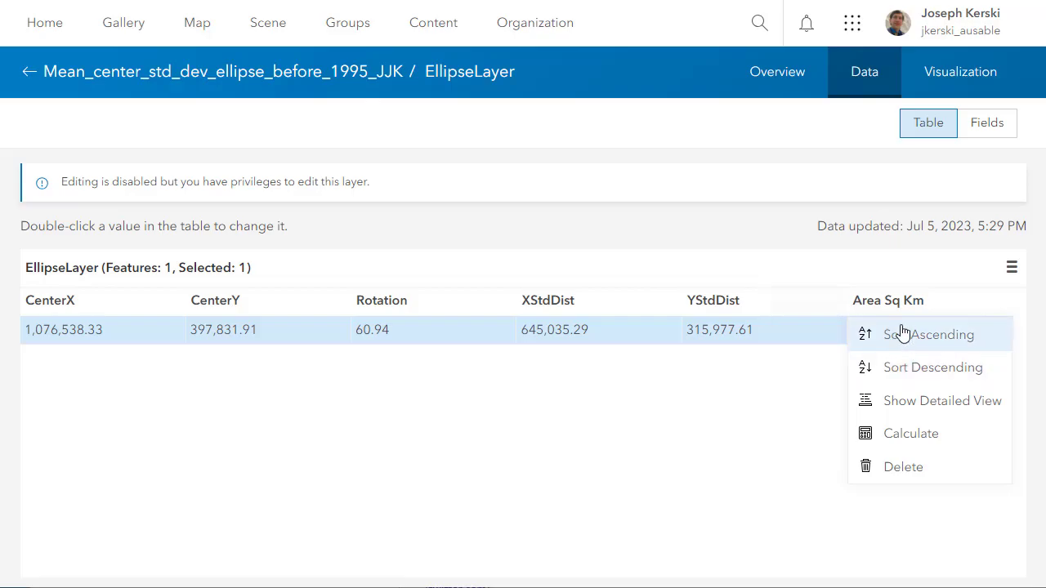
left_click(908, 433)
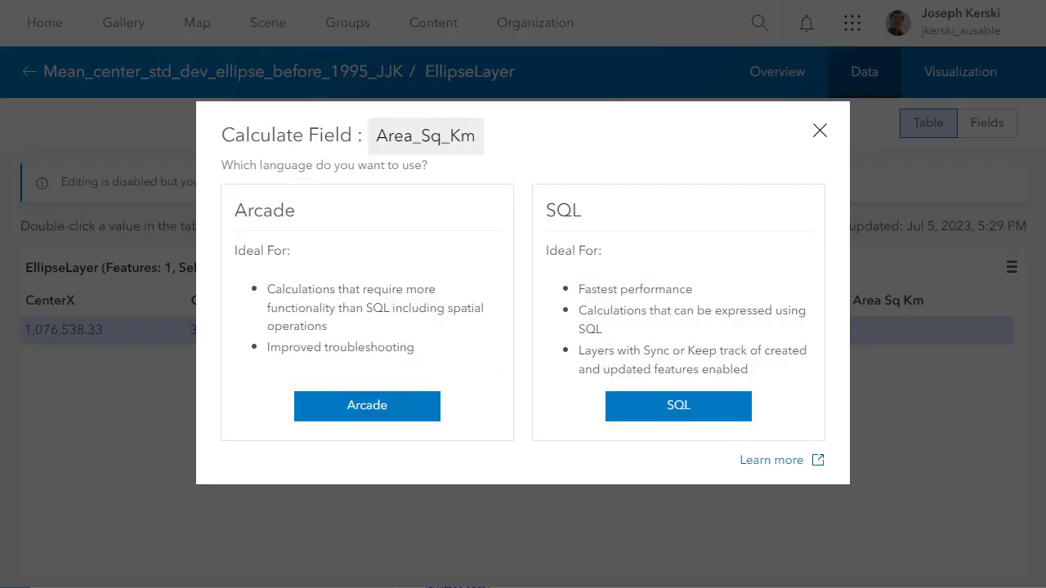
left_click(346, 417)
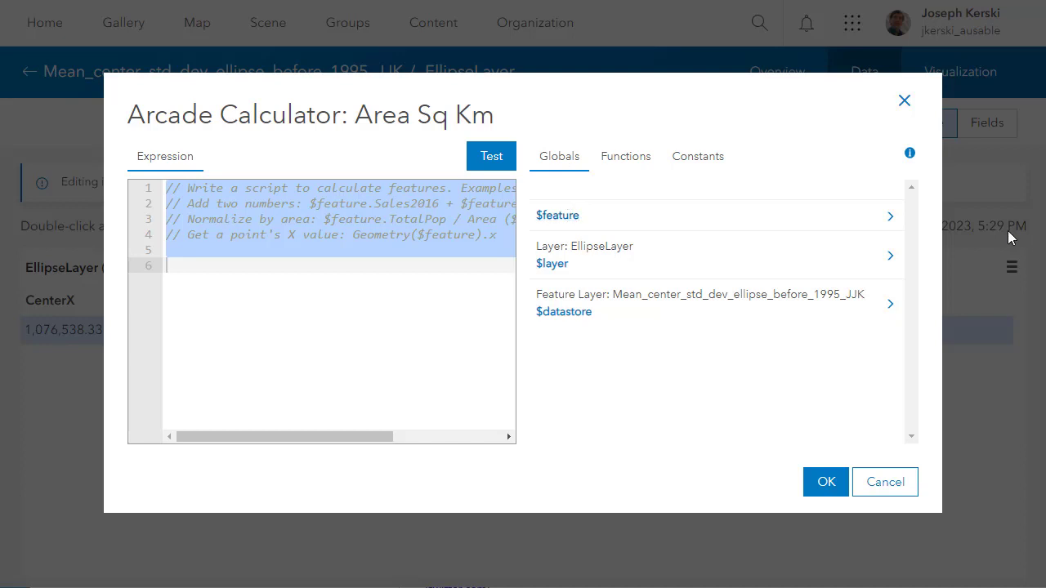
- Replace the sample comments with the Arcade expression Area($feature, 'square-kilometers')
left_click(898, 218)
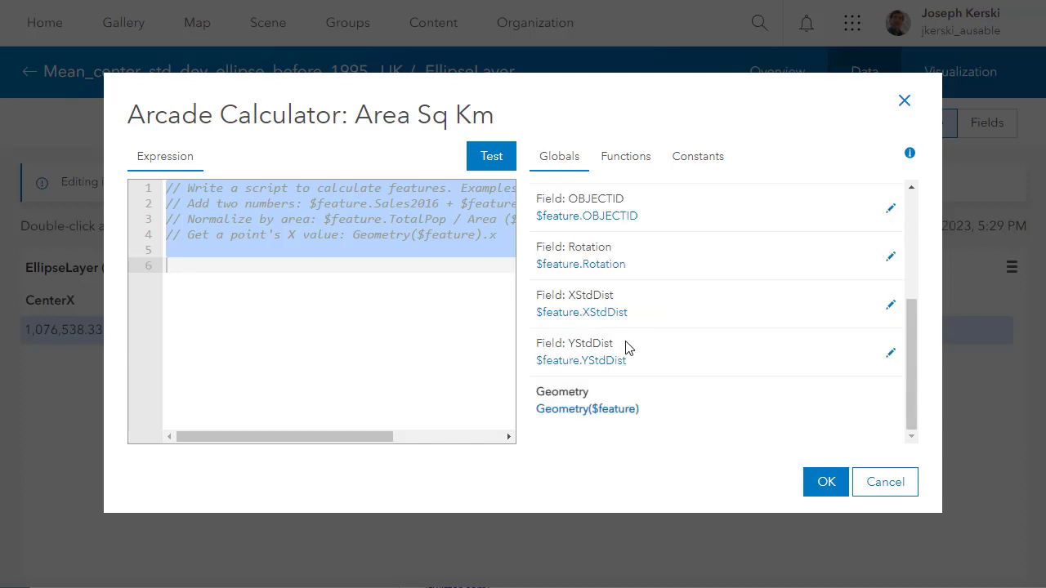
scroll(629, 348, "up", 3)
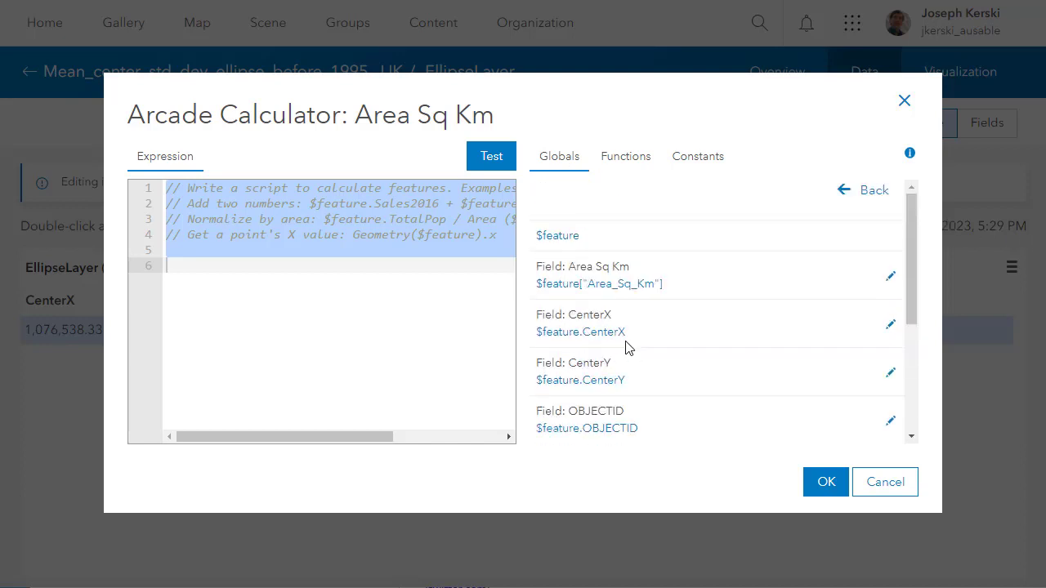
left_click(558, 238)
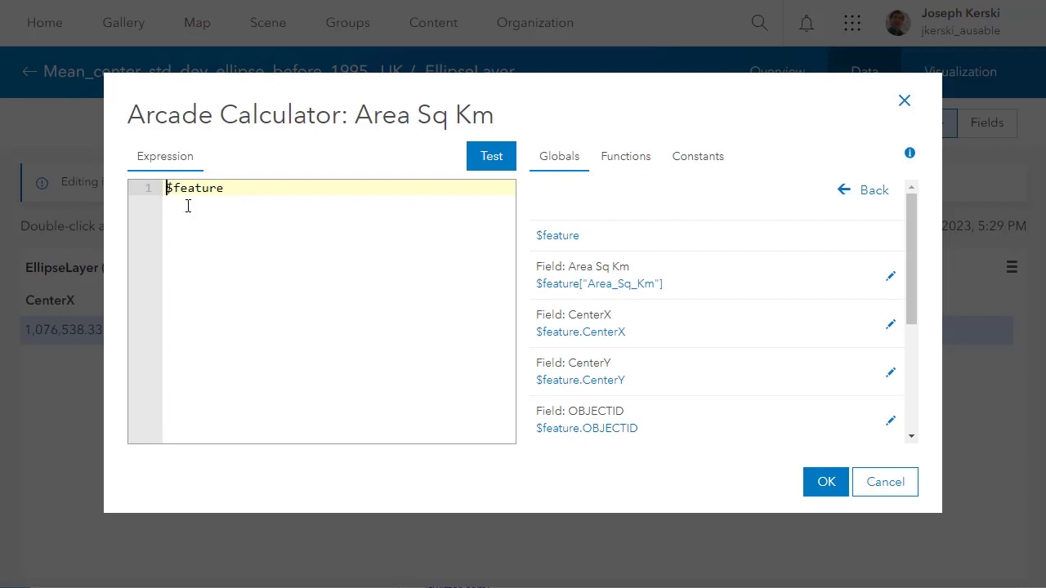
type("Area(")
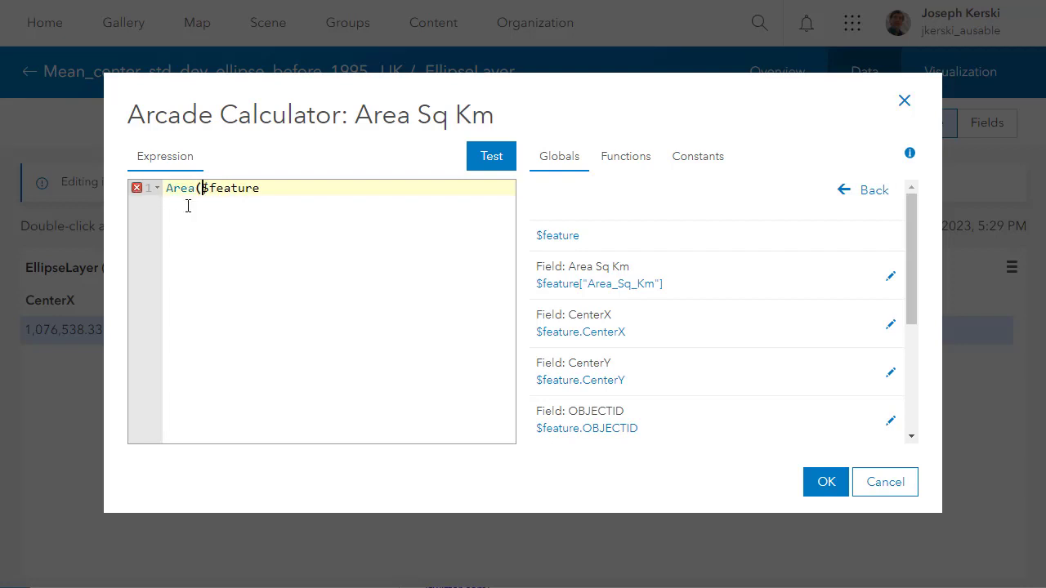
left_click(278, 230)
type("'square-kilometers'")
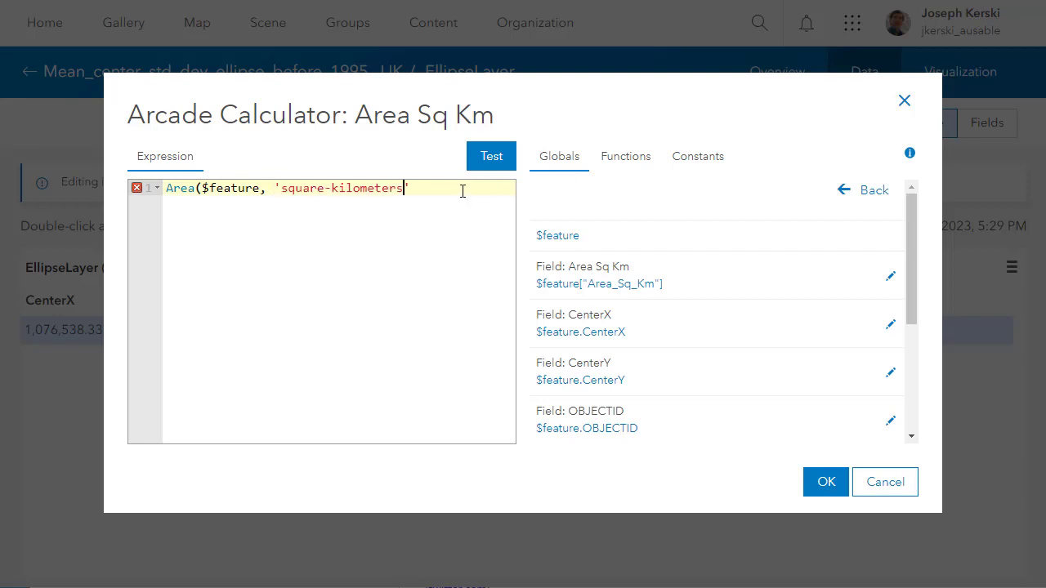
type(")")
- Look up the Area function's reference using the filter "area" and apply the Area Sq Km calculation
left_click(625, 159)
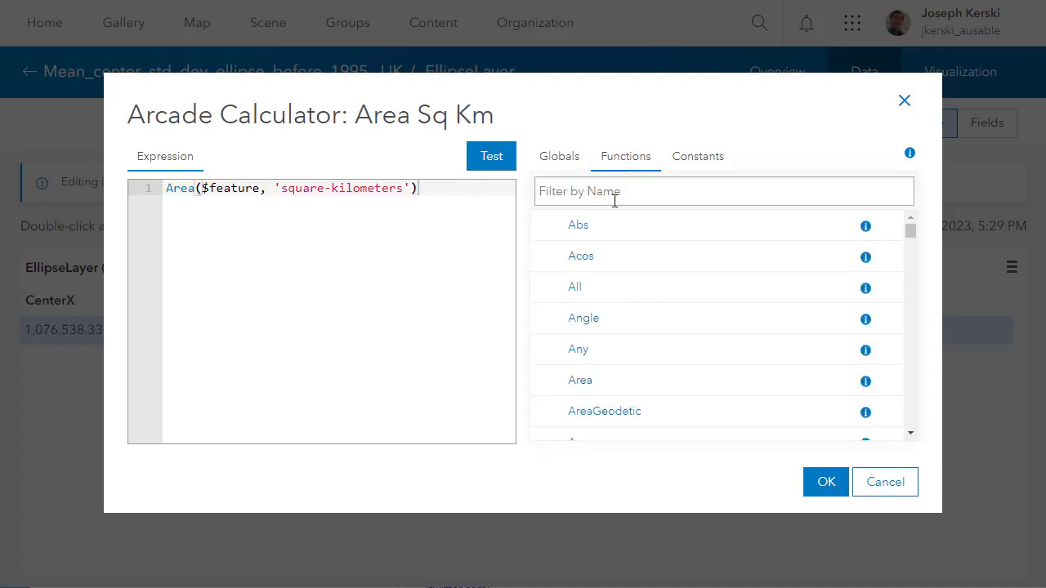
left_click(613, 193)
type("area")
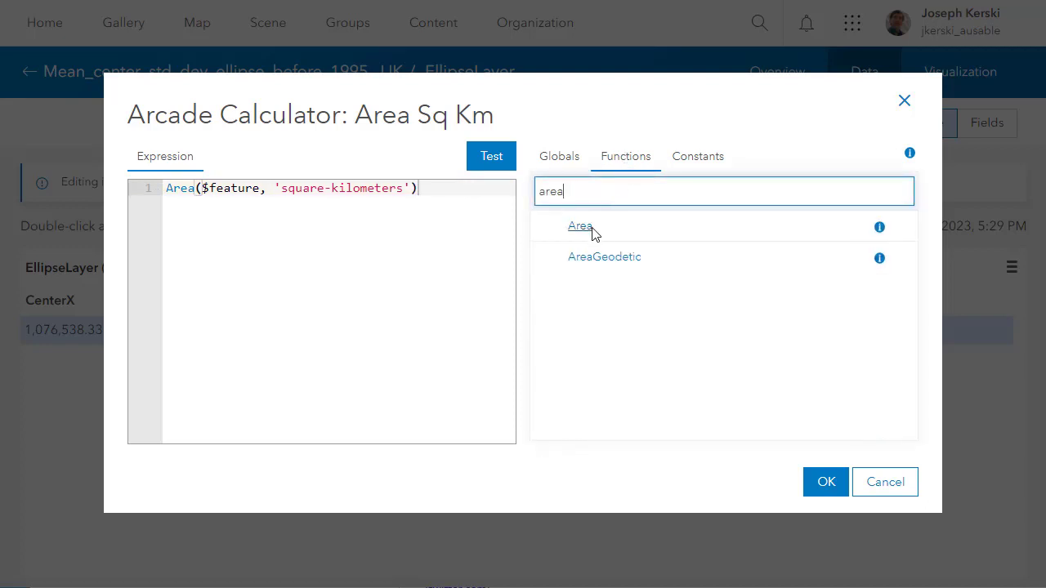
left_click(879, 227)
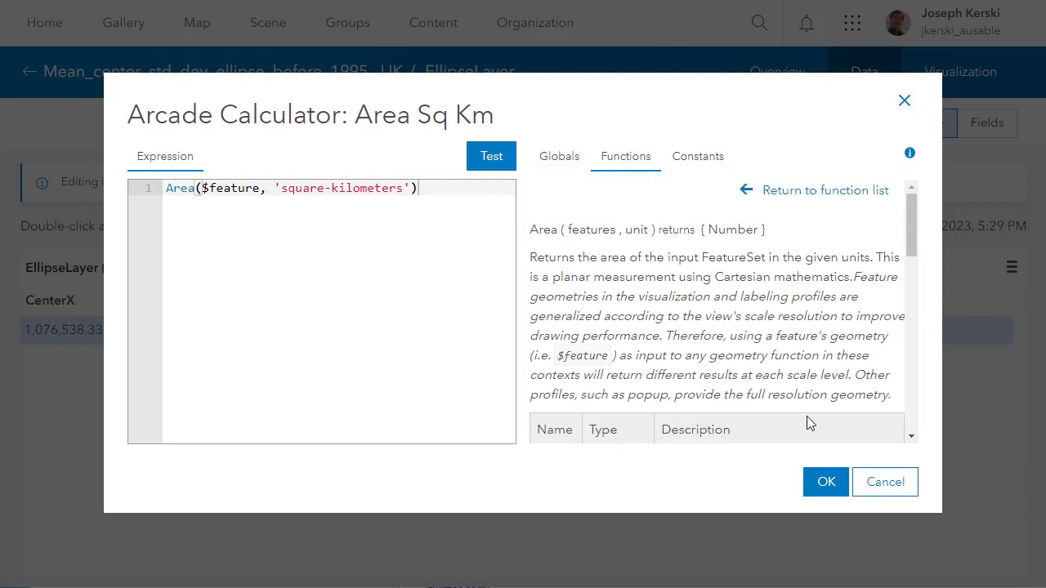
left_click(826, 481)
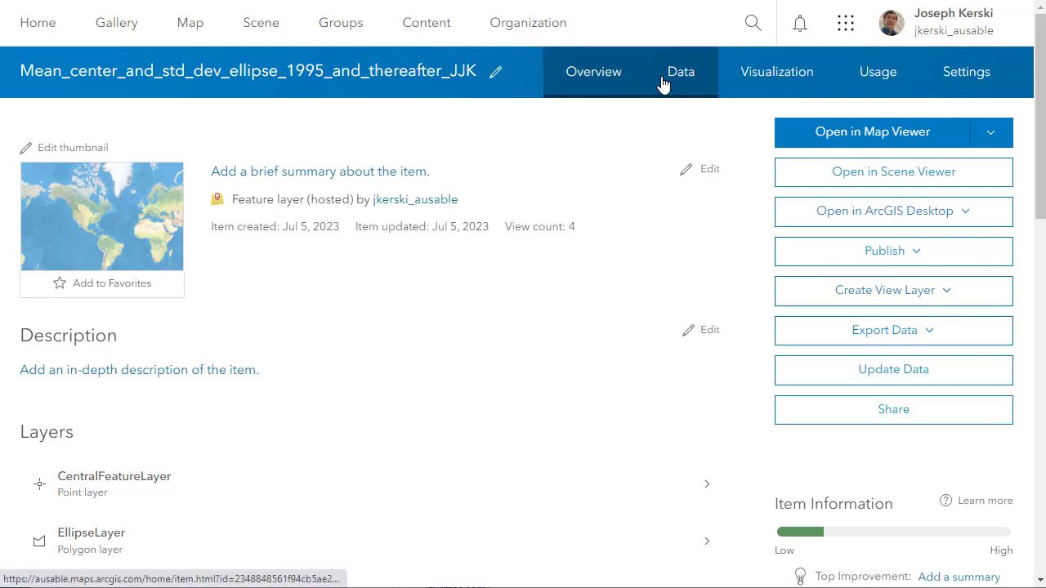
- Open the field list of the EllipseLayer in Mean_center_and_std_dev_ellipse_1995_and_thereafter_JJK
left_click(135, 546)
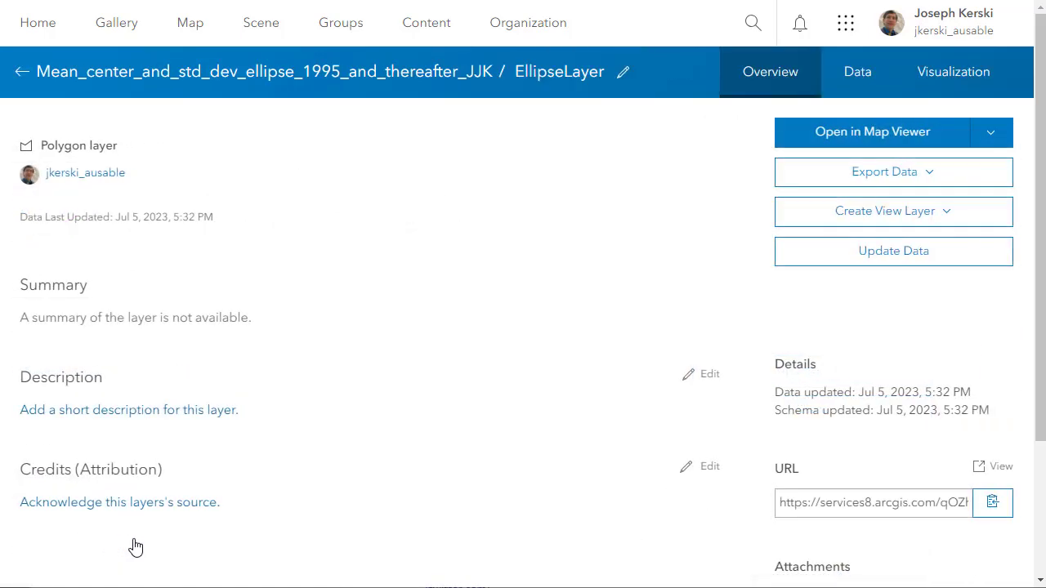
left_click(857, 71)
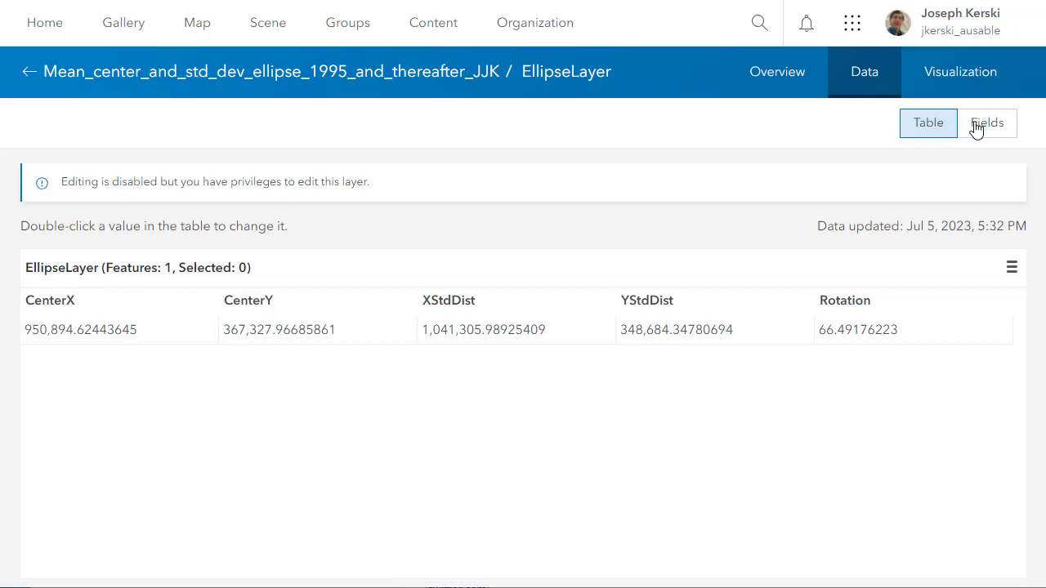
left_click(976, 127)
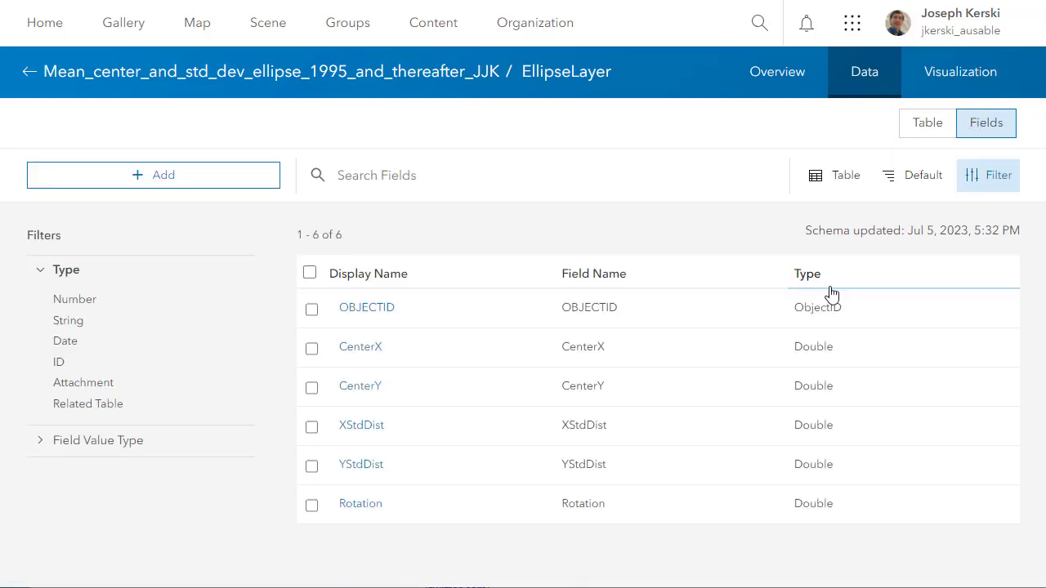
- Add a Double field named Area_Sq_Km with the display name Area Sq Km to the 1995-and-thereafter EllipseLayer
left_click(225, 184)
left_click(506, 194)
type("Are")
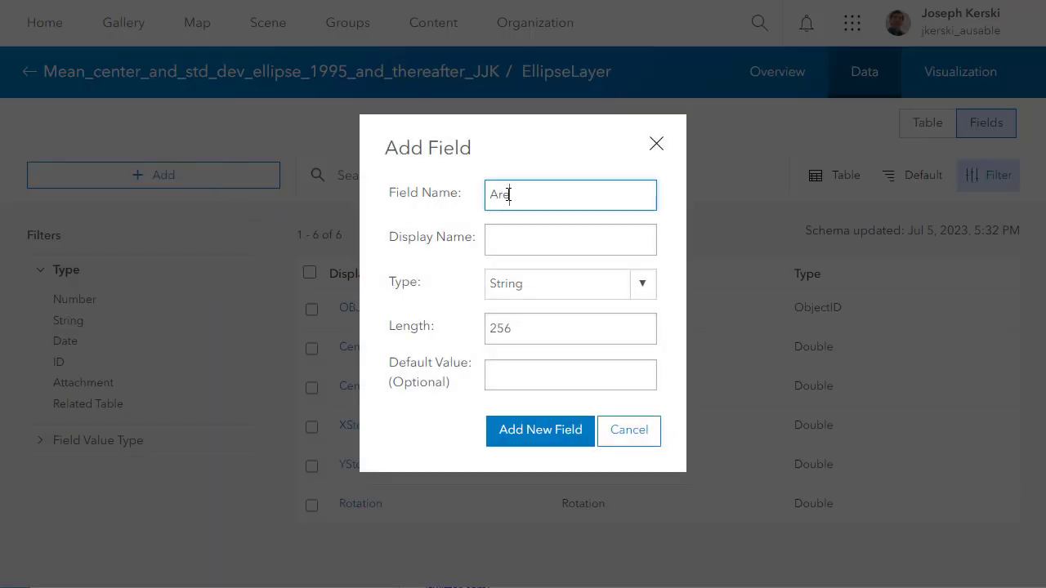
type("a_Sq_Km")
key("Tab")
key("Tab")
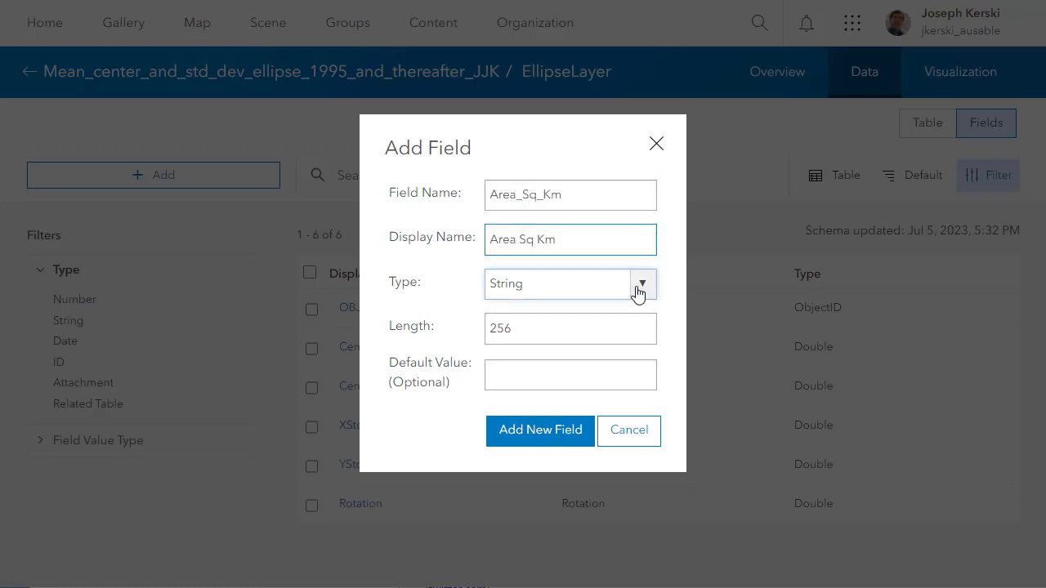
left_click(643, 284)
left_click(577, 341)
left_click(563, 387)
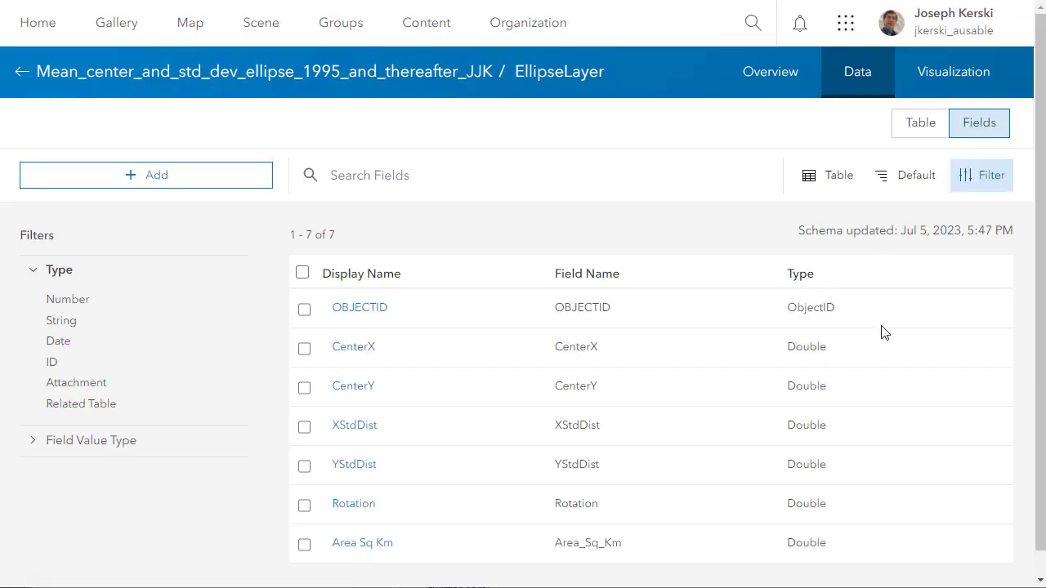
- Start calculating Area Sq Km in the 1995-and-thereafter EllipseLayer table with an Arcade Area expression for $feature in square-kilometers, and test it
left_click(914, 133)
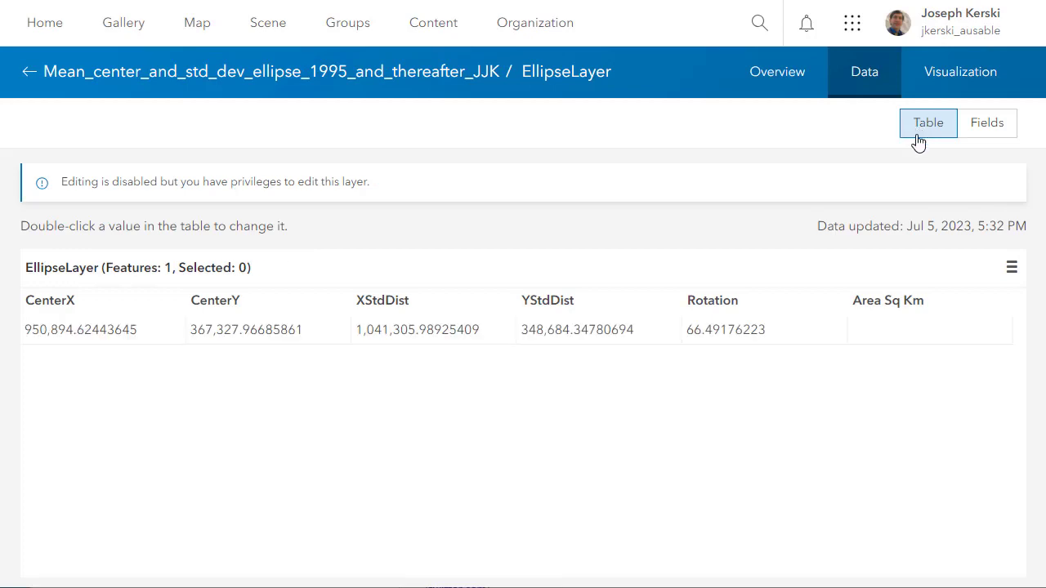
left_click(922, 309)
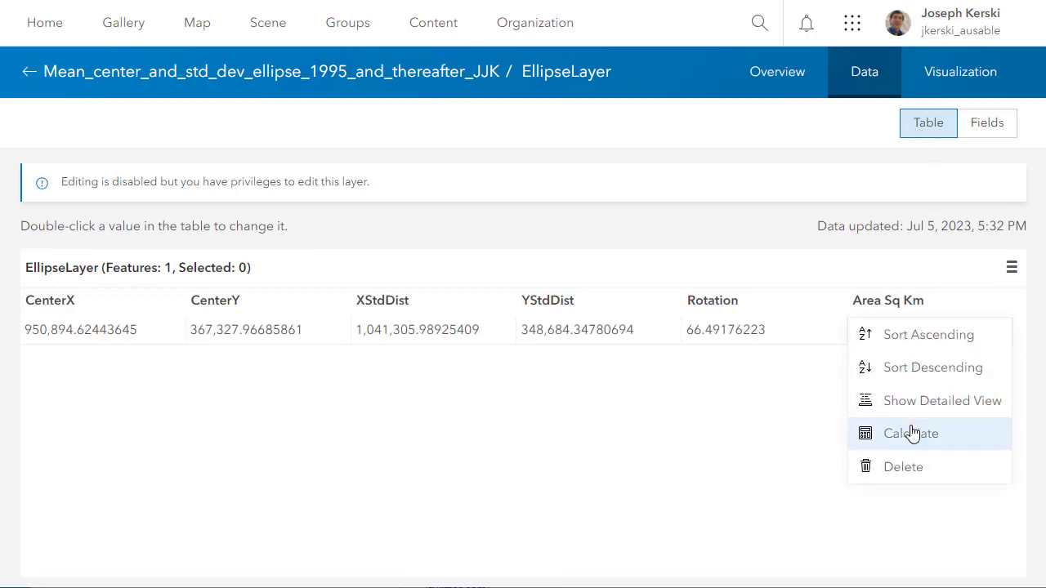
left_click(912, 433)
left_click(389, 419)
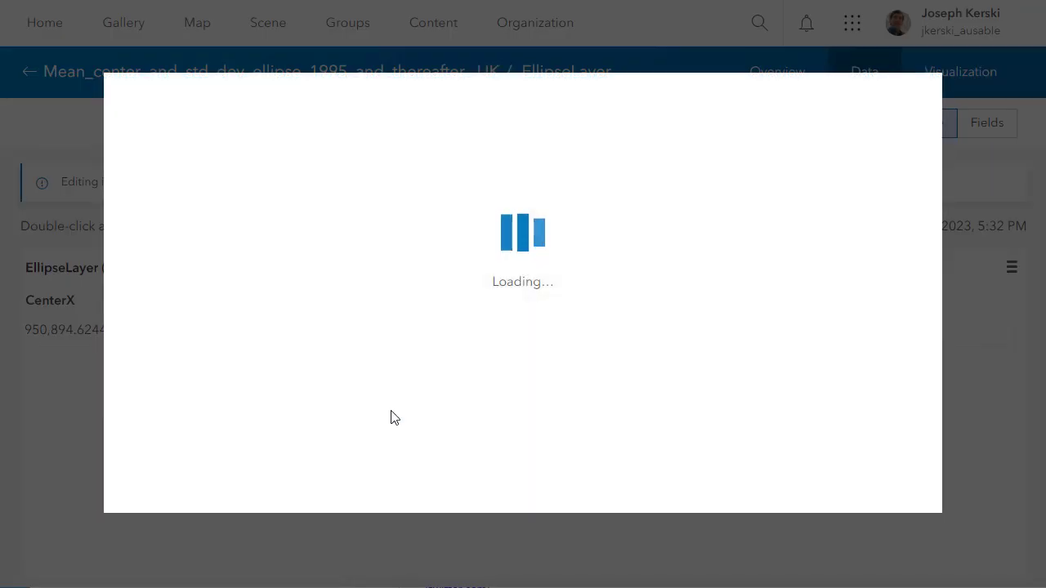
type("Area($feature, 'square-k")
type("il")
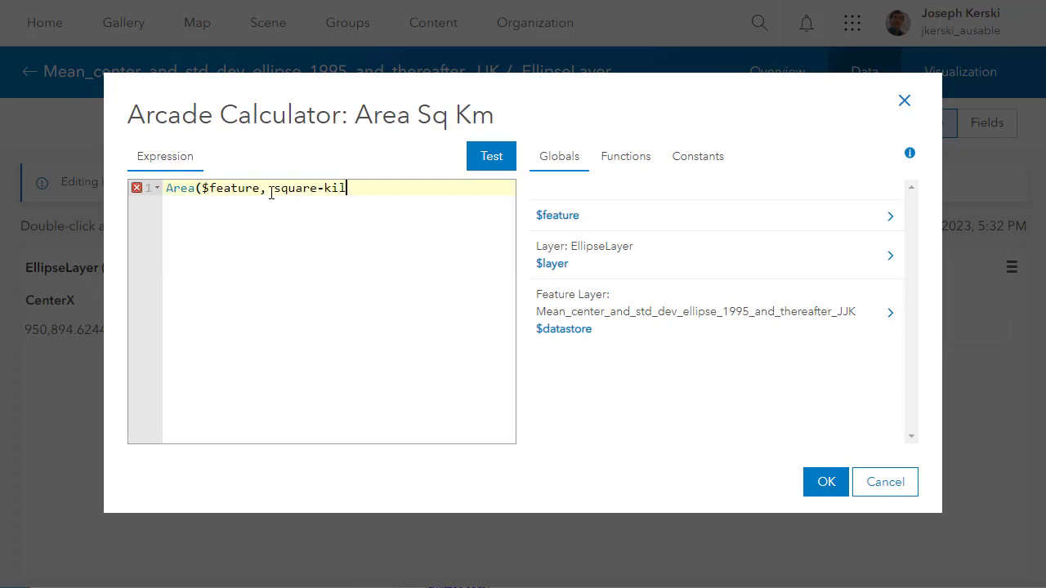
type("ometers'")
left_click(474, 168)
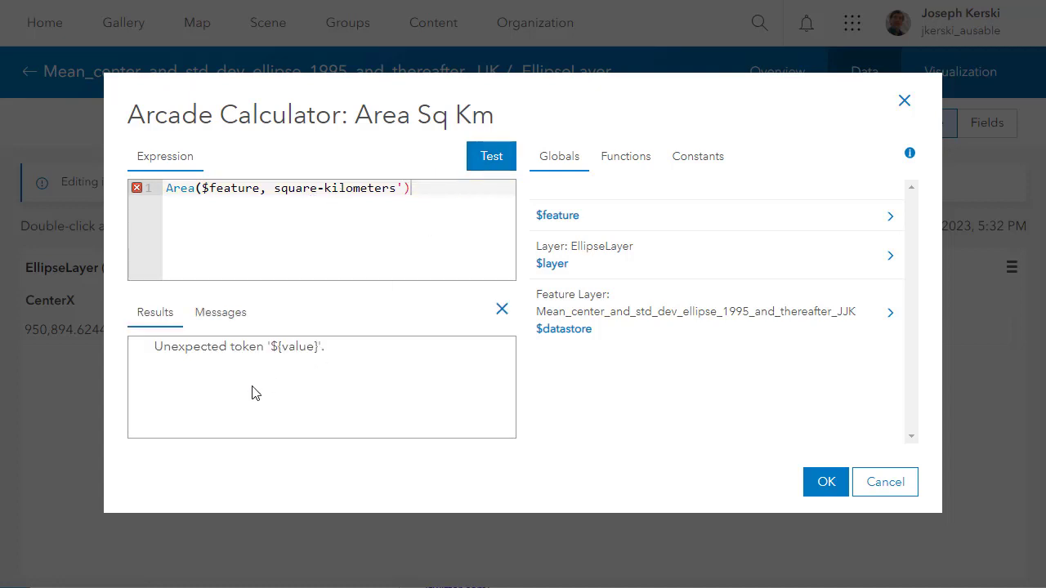
- Add the missing opening quote so the expression reads Area($feature, 'square-kilometers'), test it again and apply the calculation
left_click(277, 189)
type("'")
left_click(477, 169)
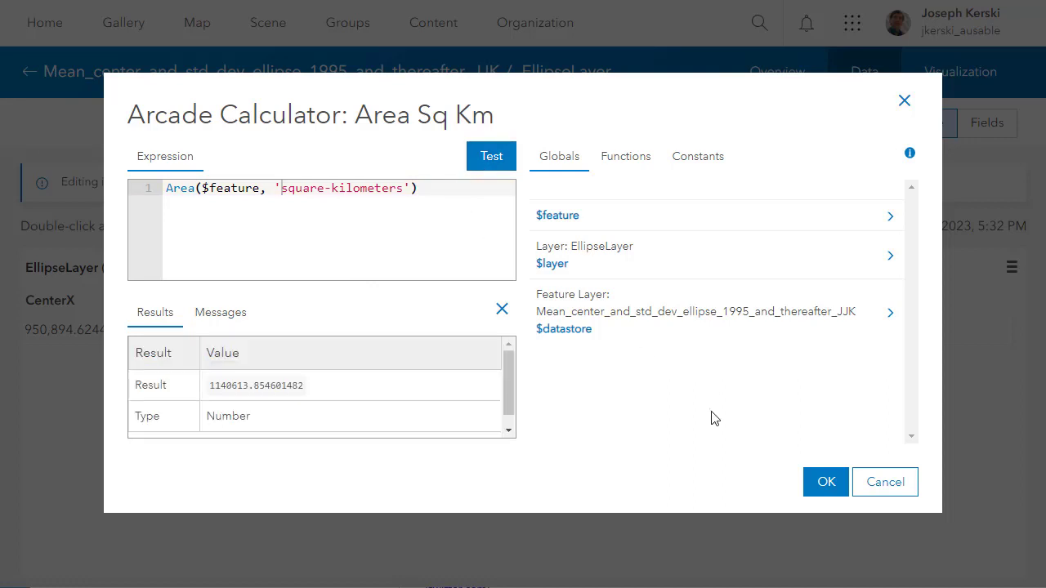
left_click(823, 482)
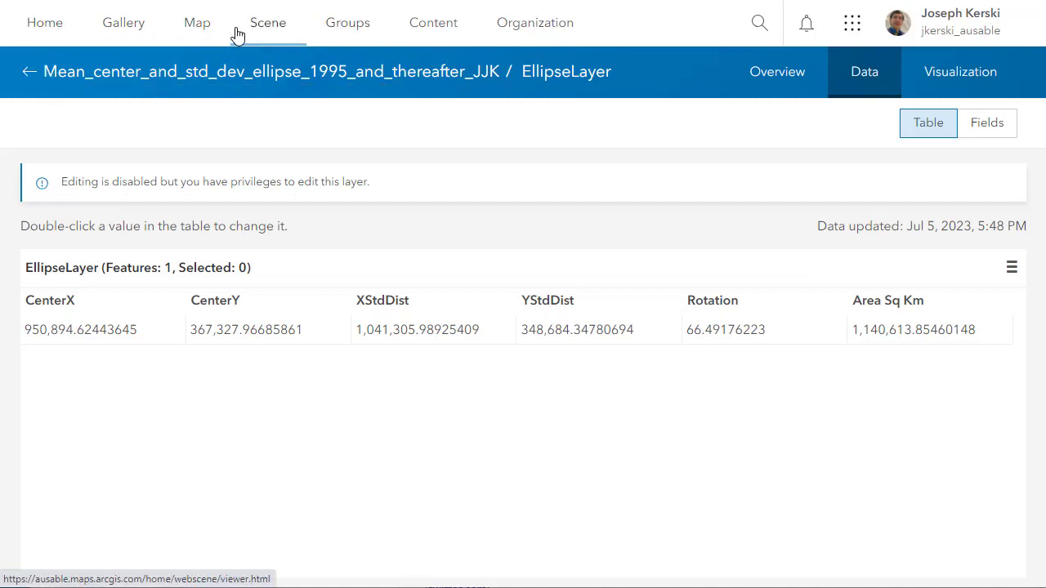
- Open the Zebra Mussels and Hydro Analysis web map from My Content in Map Viewer
left_click(456, 30)
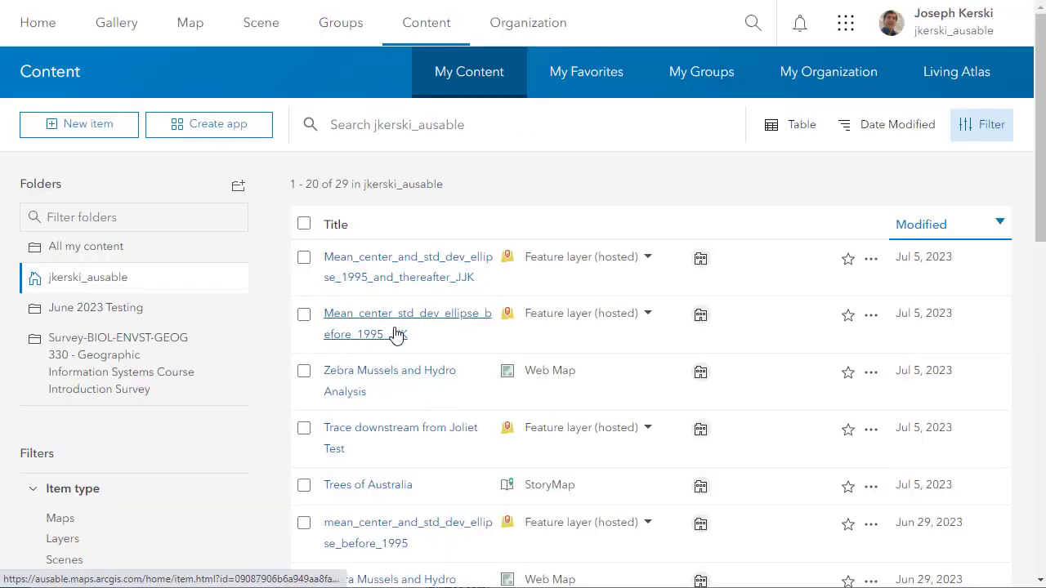
left_click(409, 371)
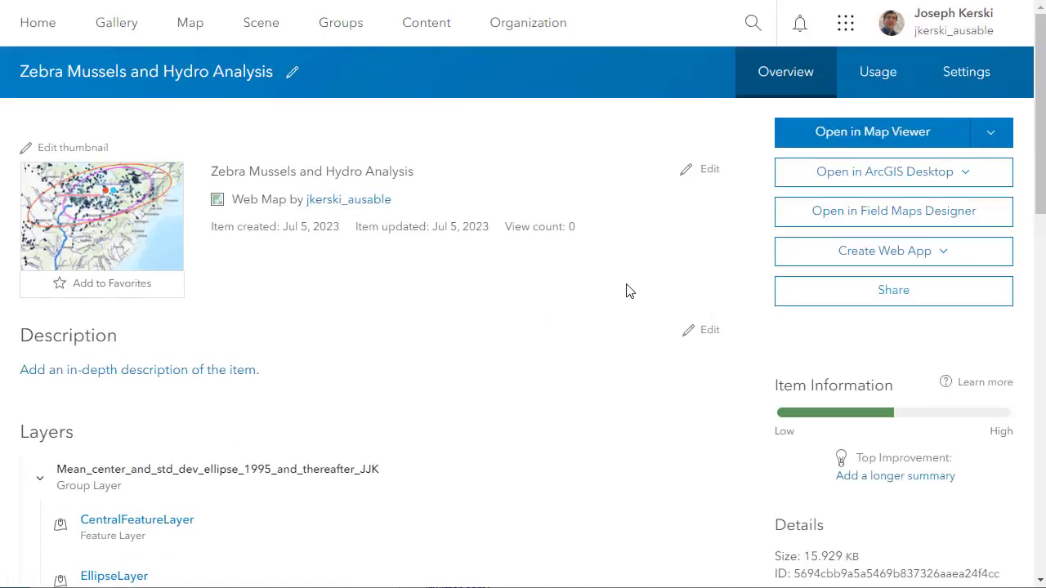
left_click(856, 135)
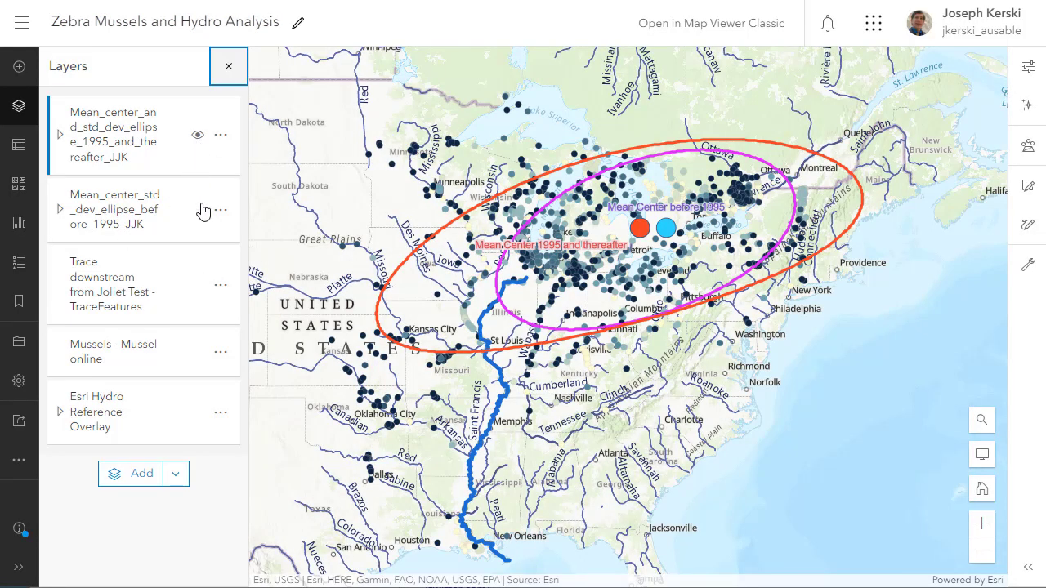
- Hide the Mussels - Mussel online layer and expand both mean center and ellipse group layers
left_click(197, 354)
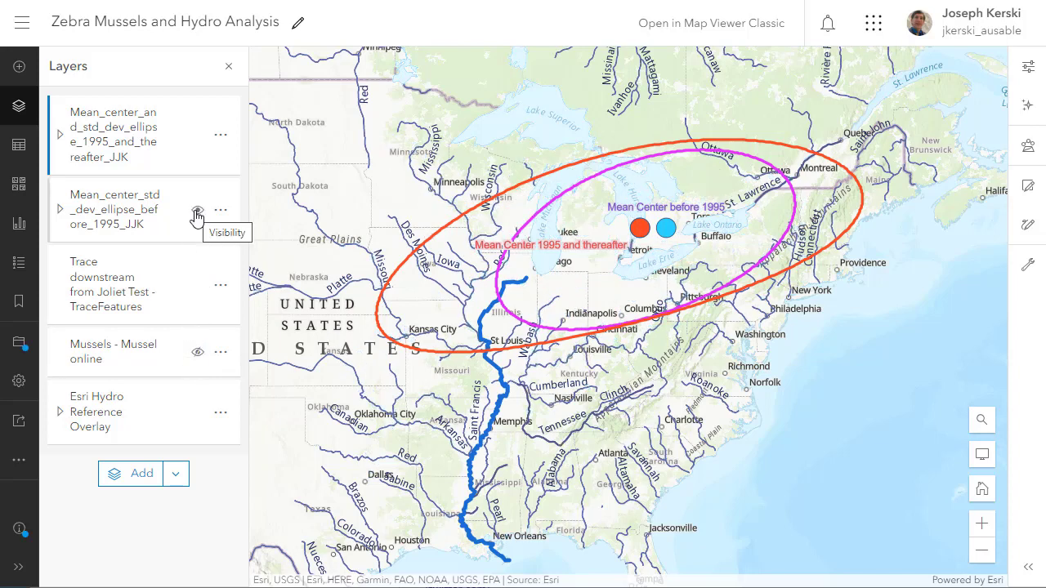
left_click(61, 212)
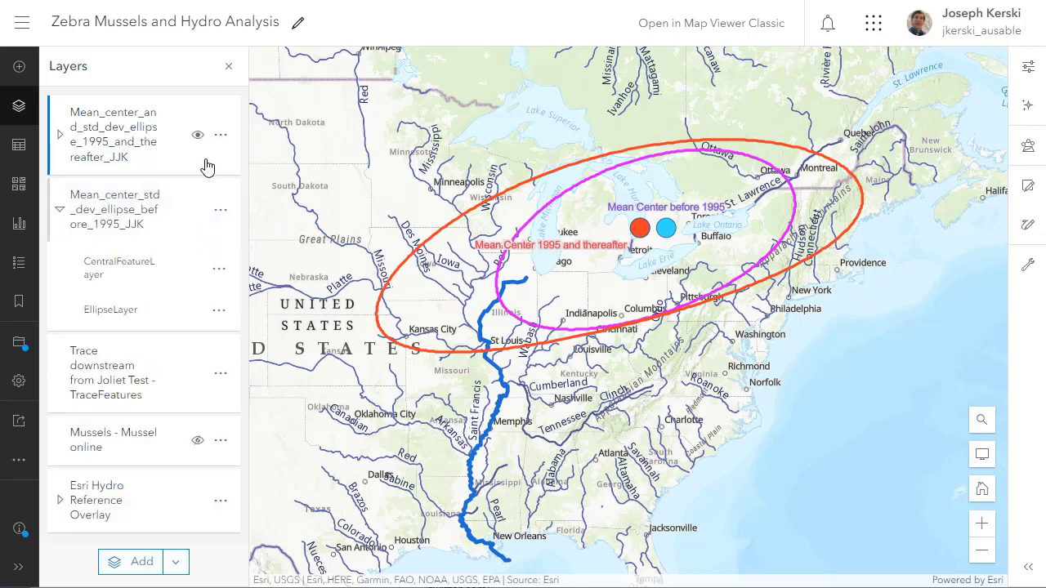
left_click(60, 137)
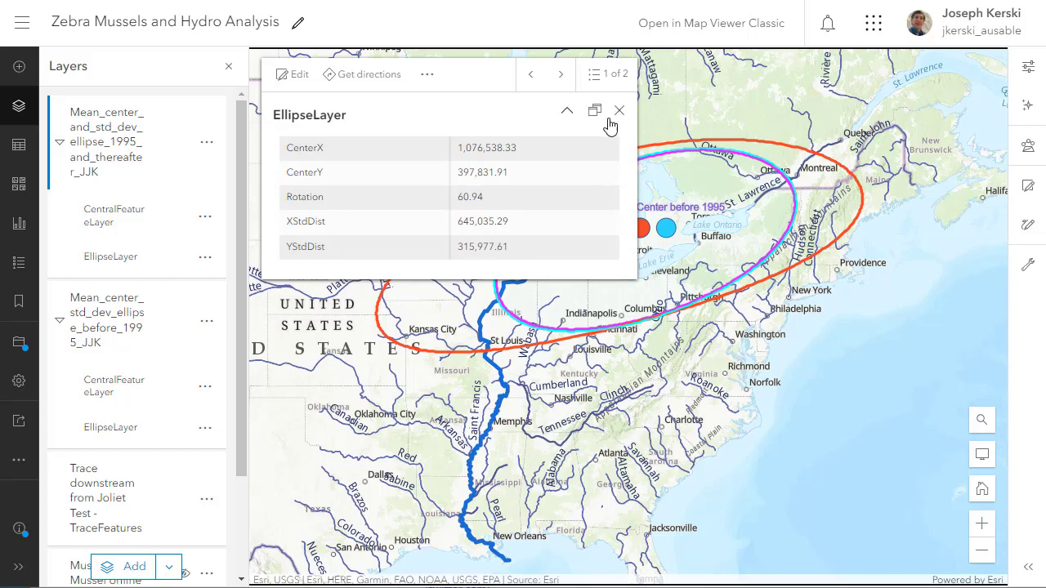
- Review the pop-ups of the overlapping ellipses and check Area Sq Km in the 1995-and-thereafter EllipseLayer's attribute table
left_click(564, 77)
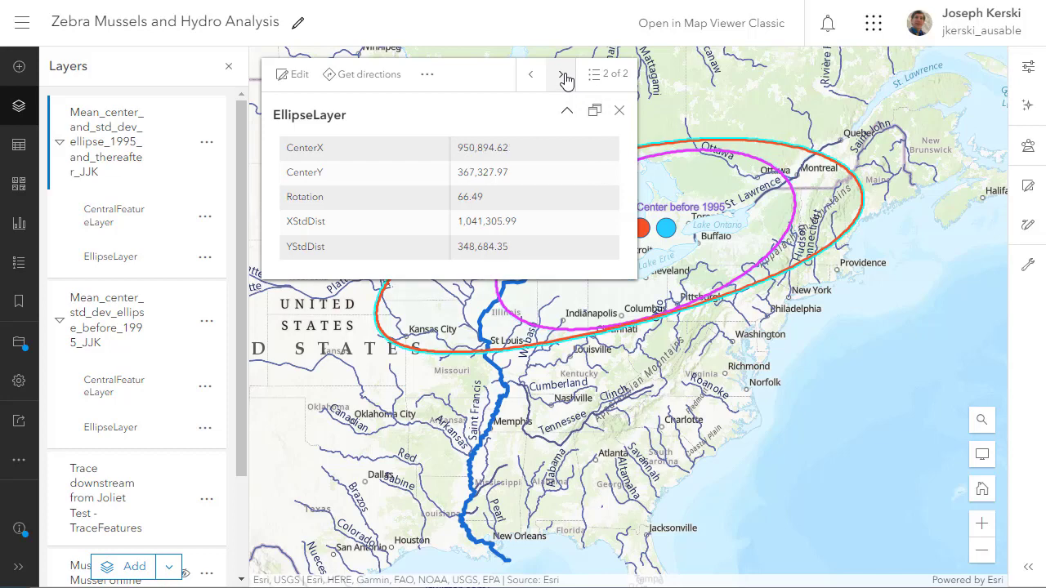
left_click(620, 110)
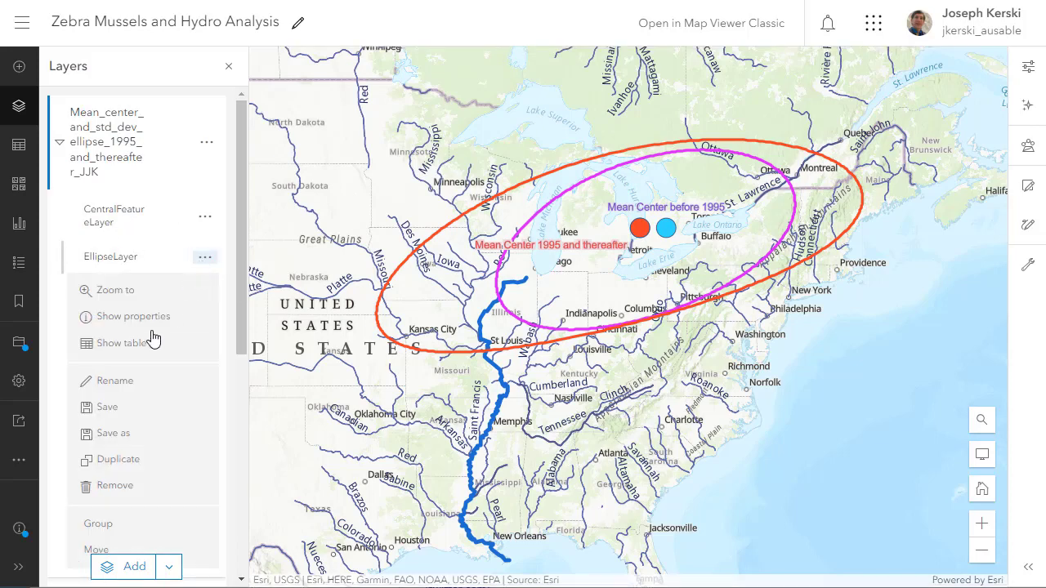
left_click(122, 343)
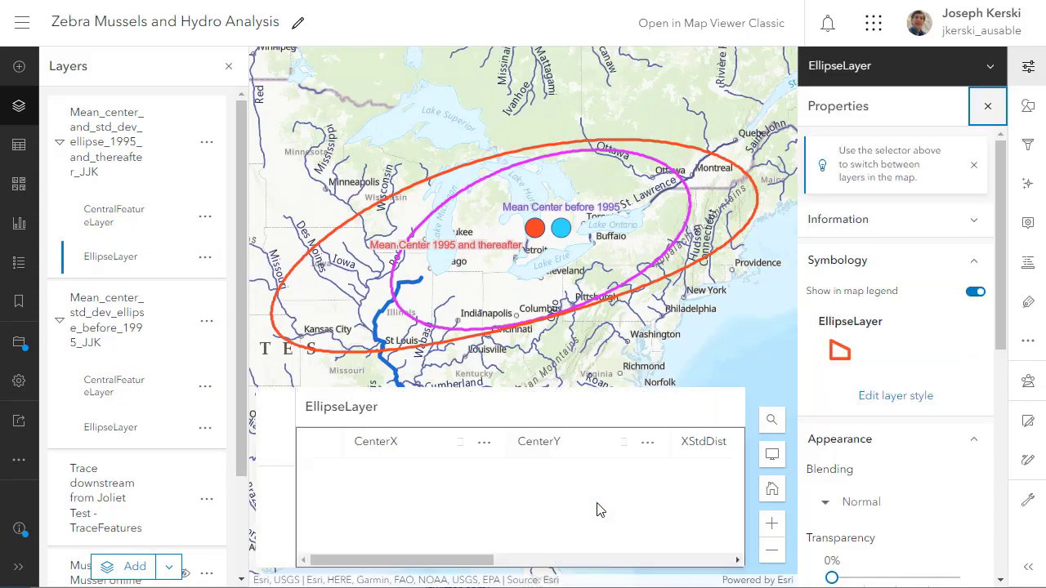
left_click_drag(468, 561, 705, 562)
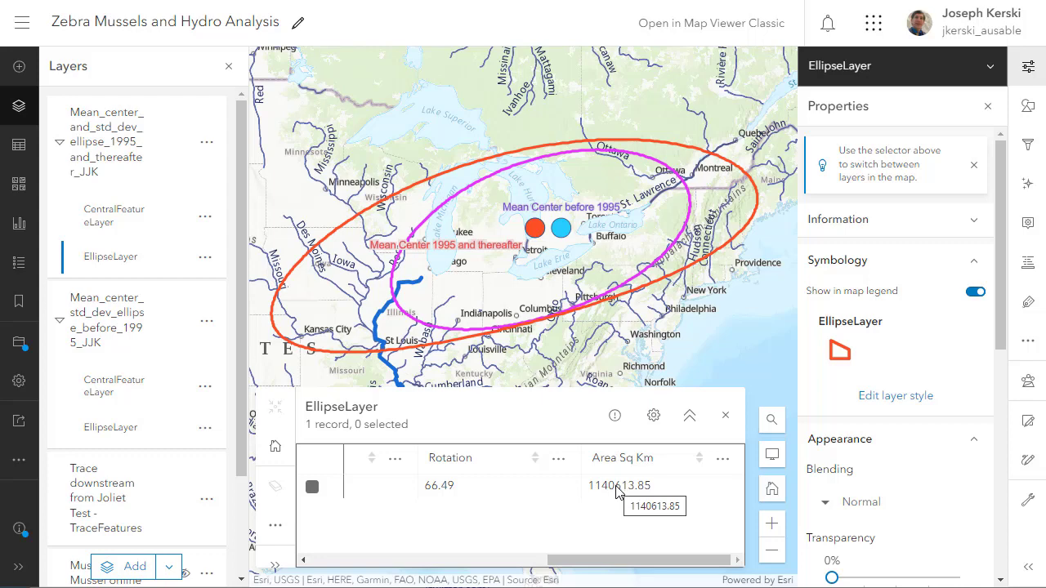
left_click(725, 415)
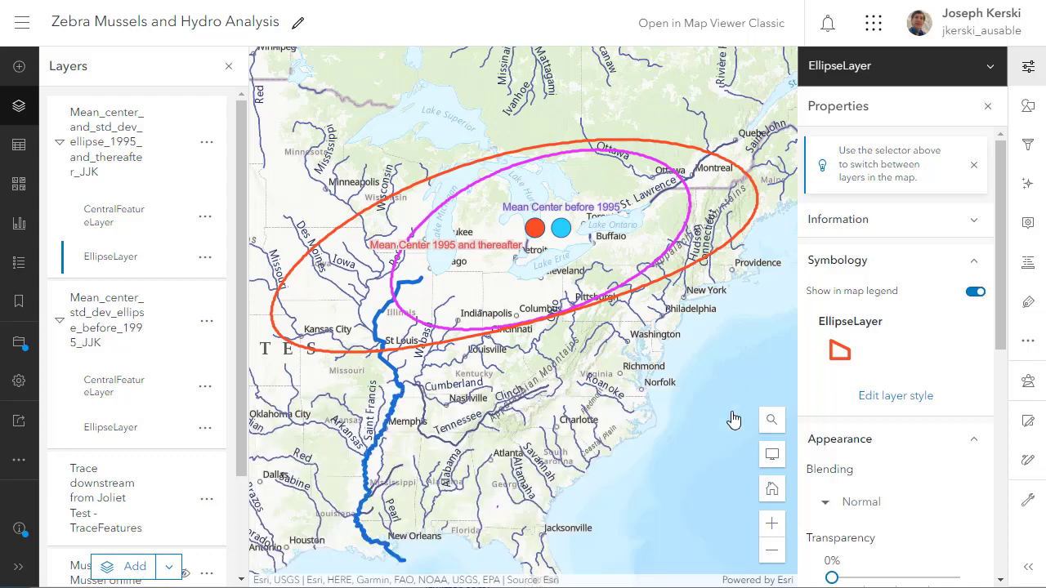
- Check the Area Sq Km value in the before-1995 EllipseLayer's attribute table and close the table
left_click(205, 431)
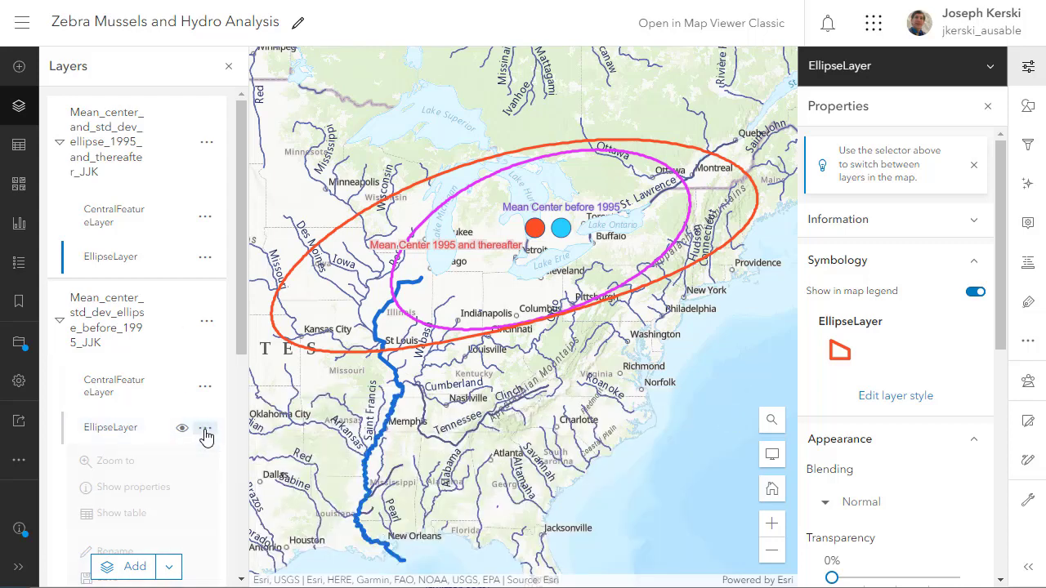
left_click(130, 515)
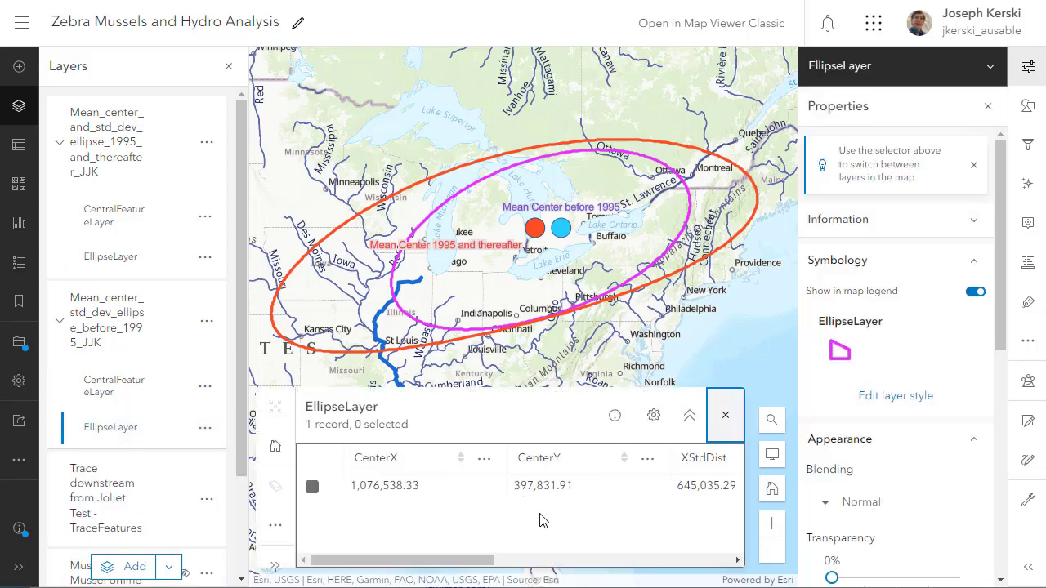
left_click_drag(484, 561, 719, 560)
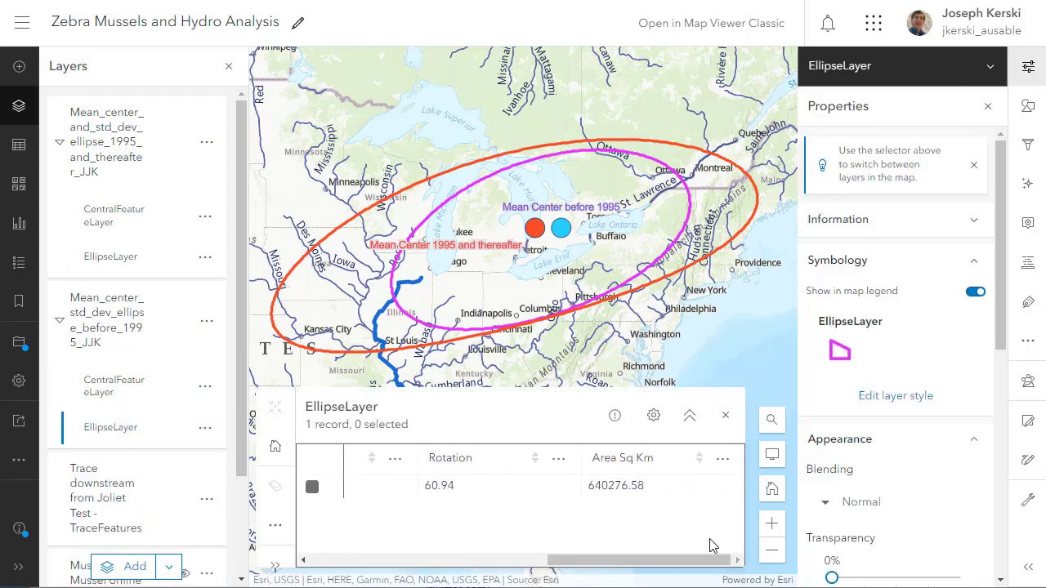
double_click(609, 490)
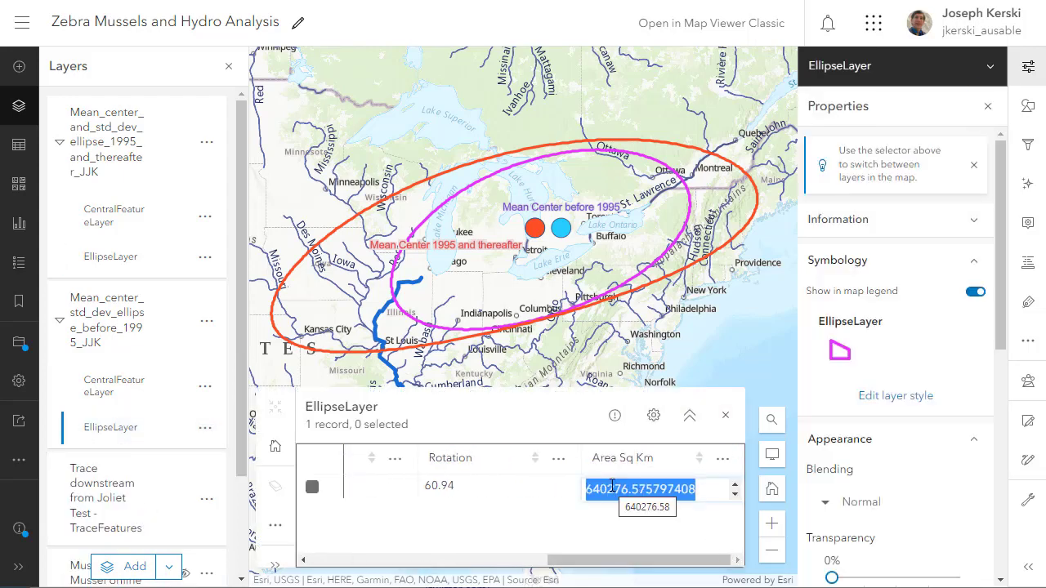
left_click(615, 355)
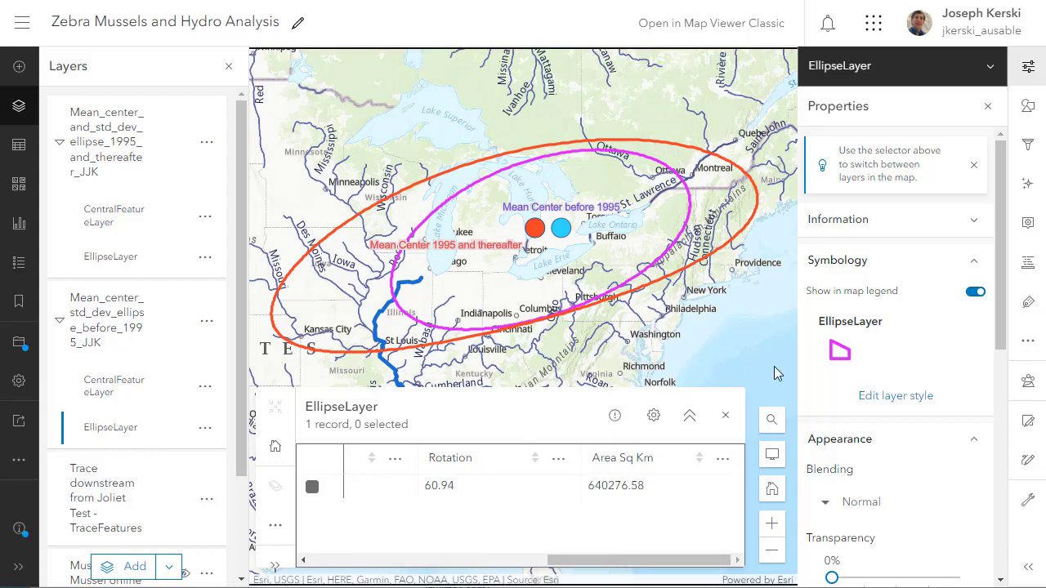
left_click(725, 415)
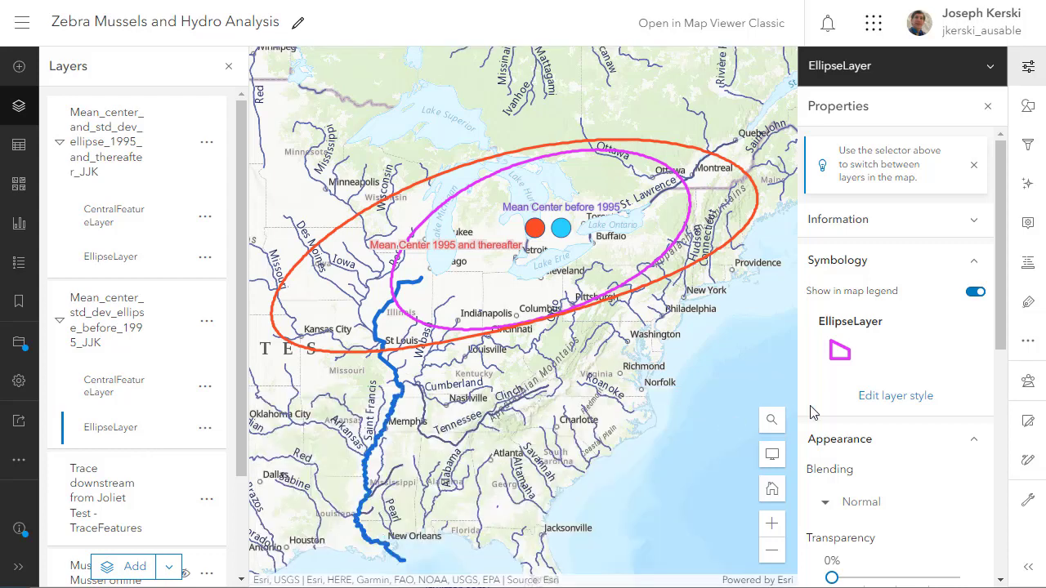
- Start an area measurement on the map and trace the western side of the before-1995 ellipse
left_click(1025, 500)
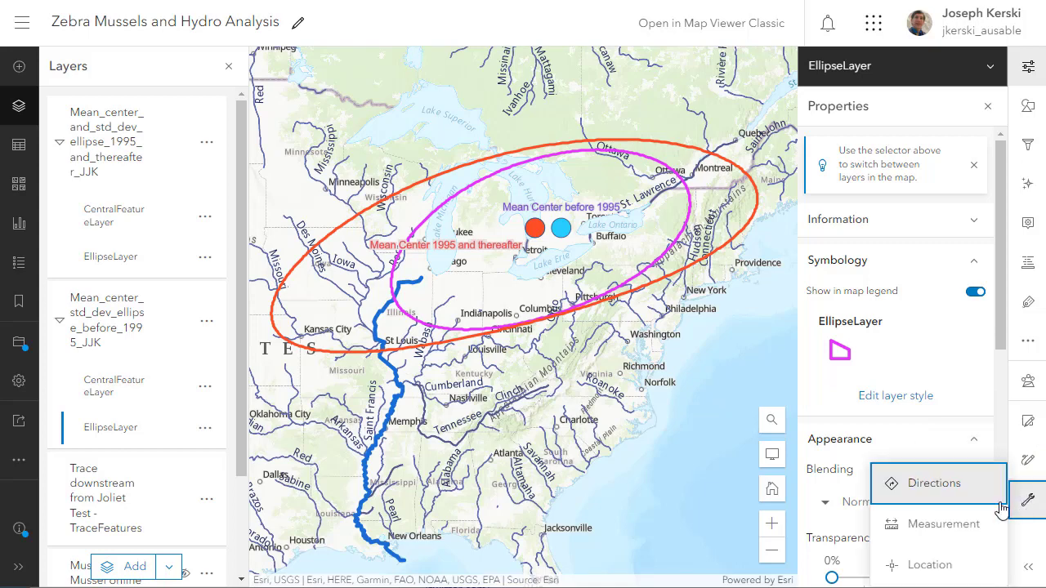
left_click(967, 527)
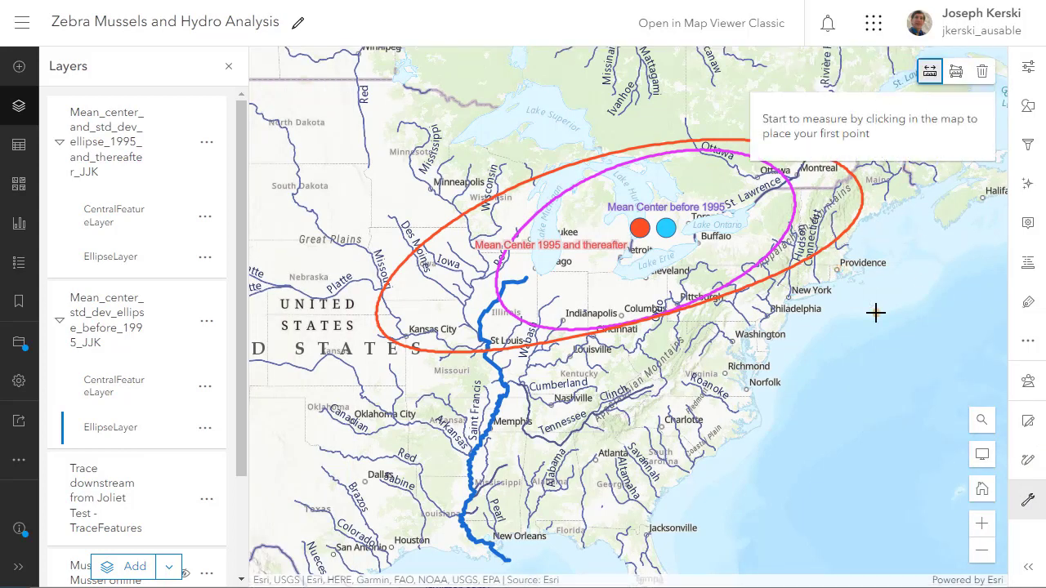
left_click(956, 72)
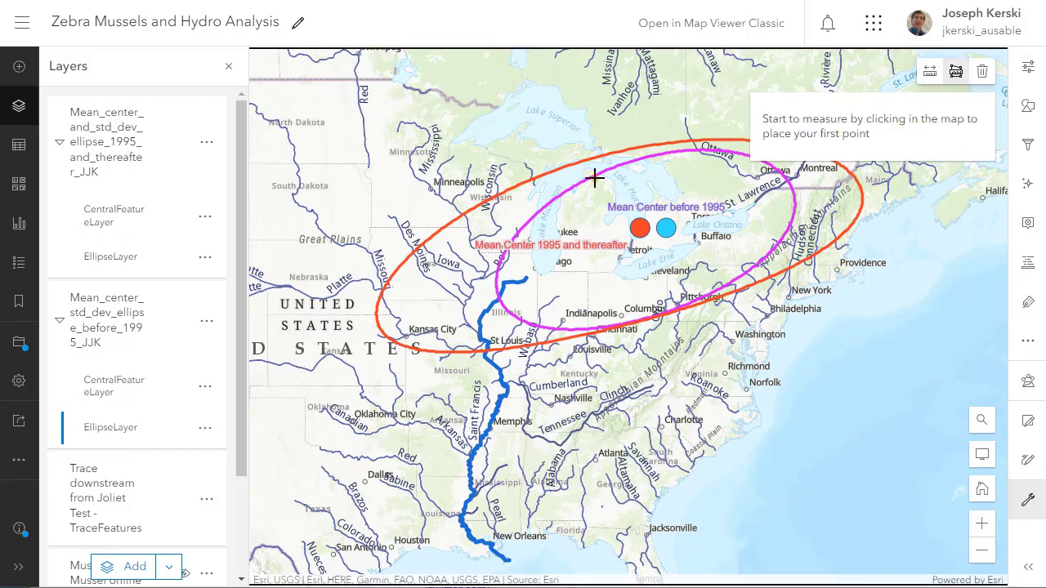
left_click(510, 228)
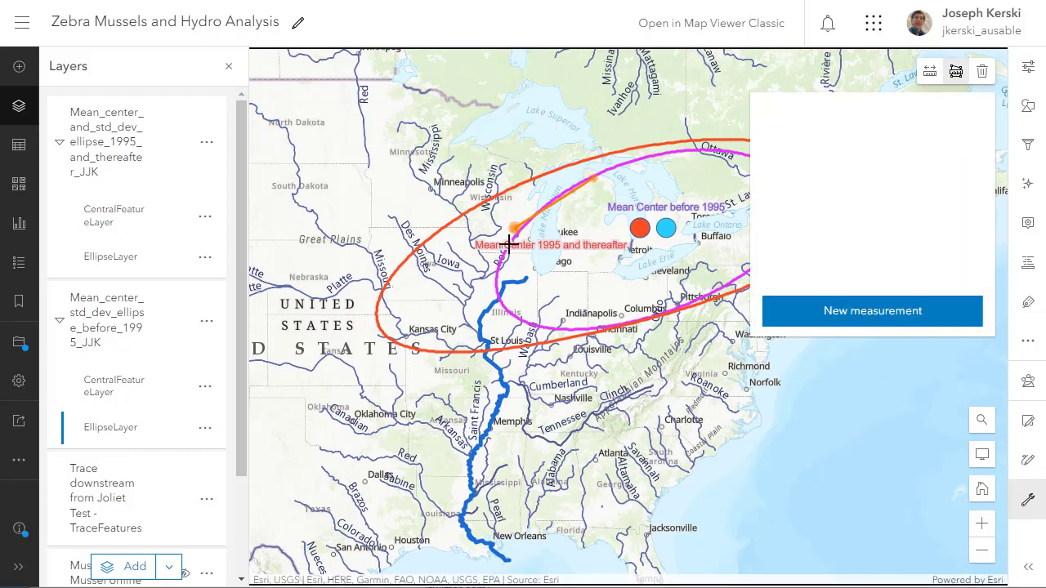
left_click(494, 286)
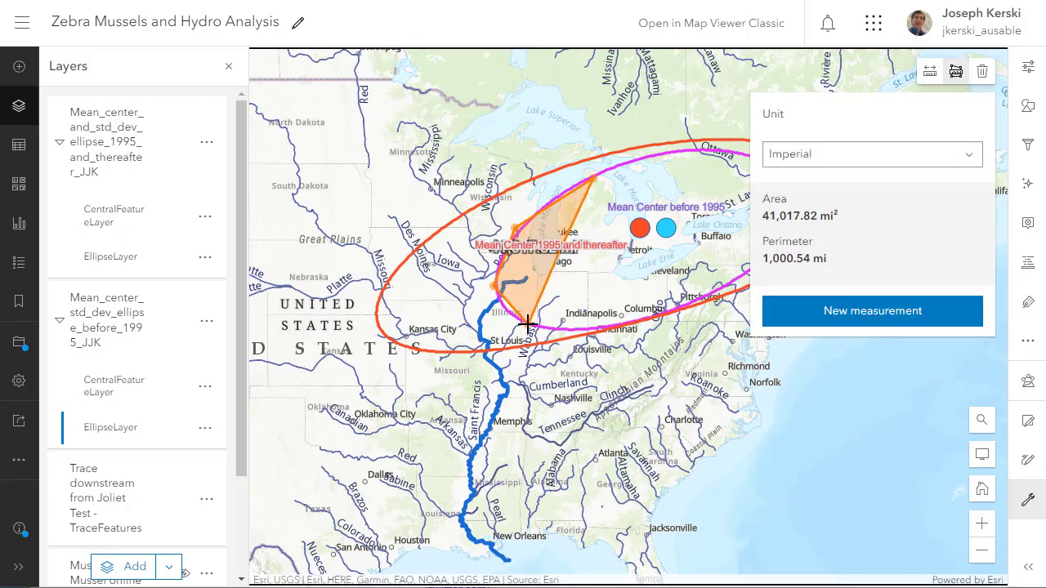
left_click(527, 325)
left_click(731, 268)
- Set the measurement unit to Metric and continue tracing the area around the southern, eastern and northern edges of the before-1995 ellipse
left_click(828, 155)
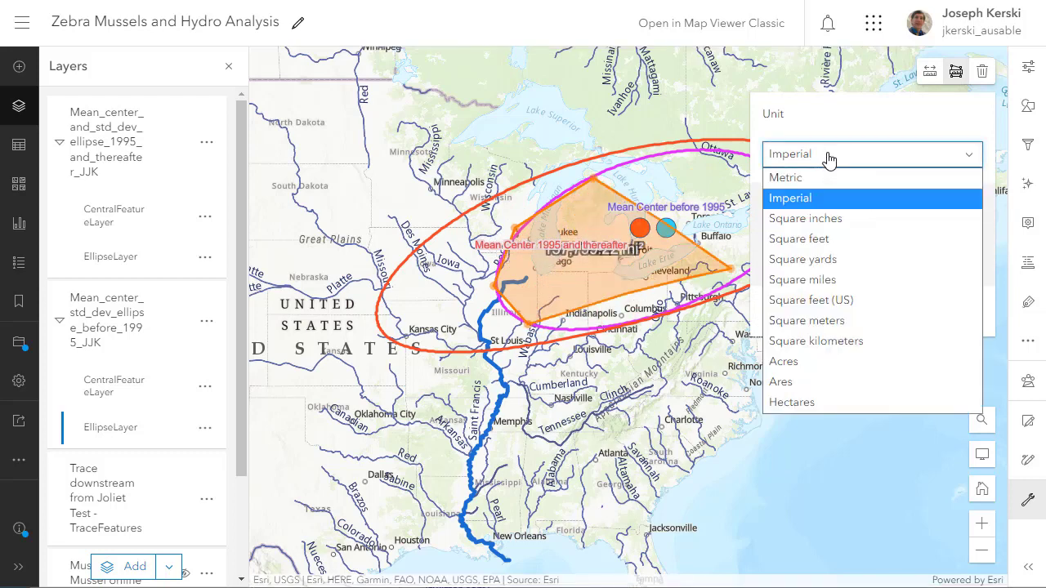
left_click(826, 178)
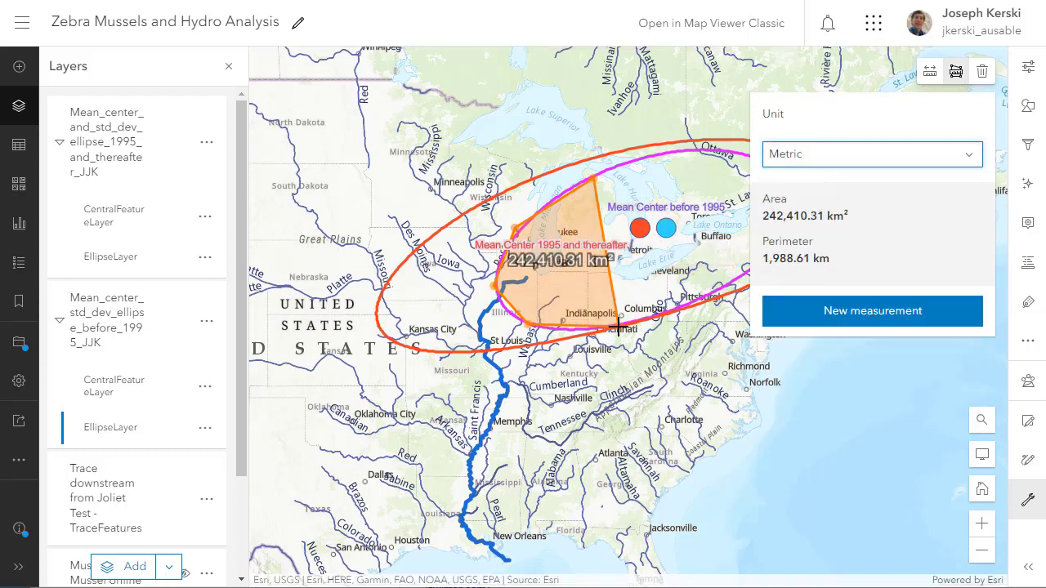
left_click_drag(653, 344, 466, 429)
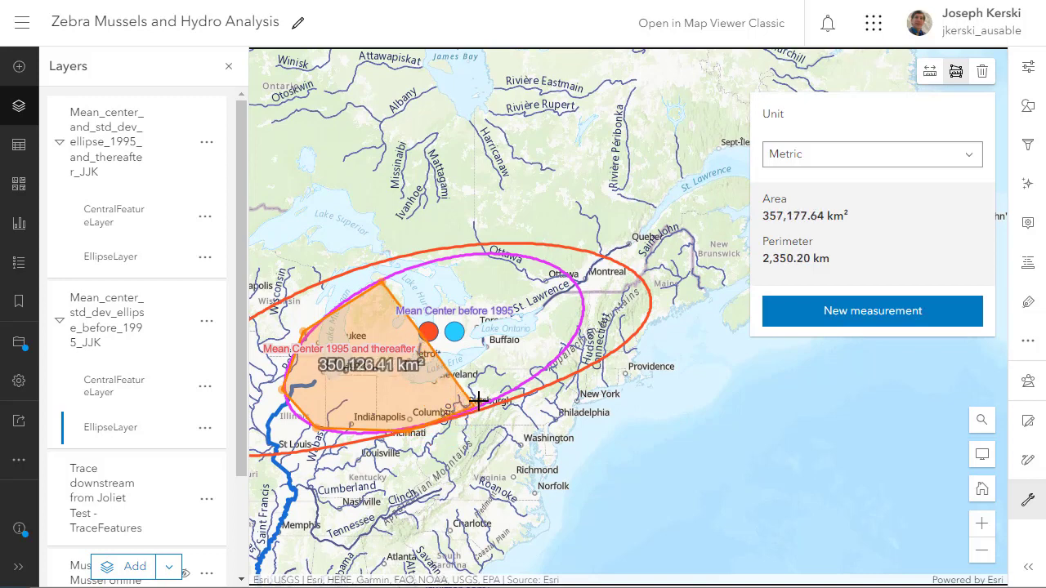
left_click(484, 402)
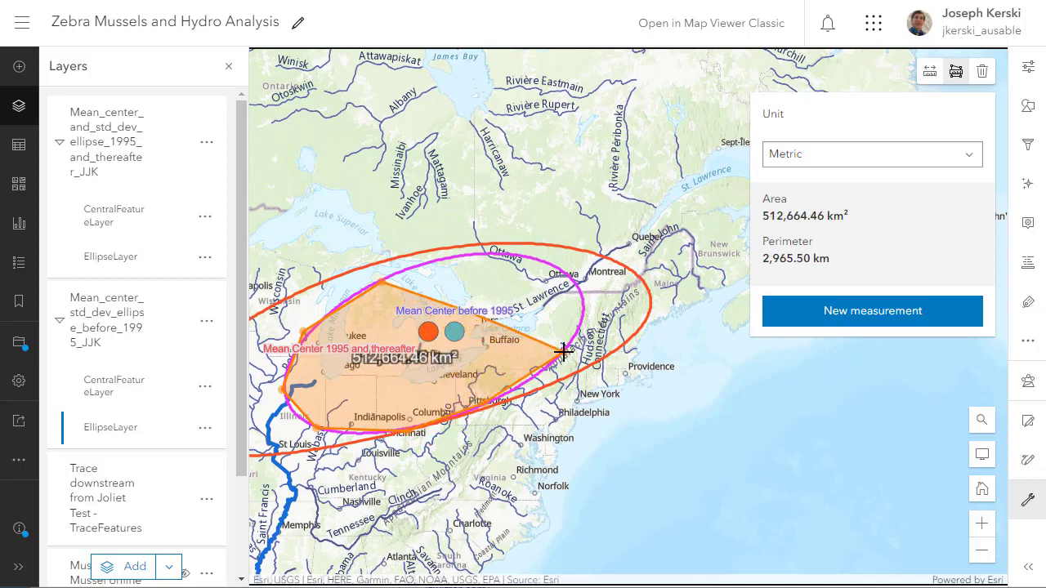
left_click(581, 312)
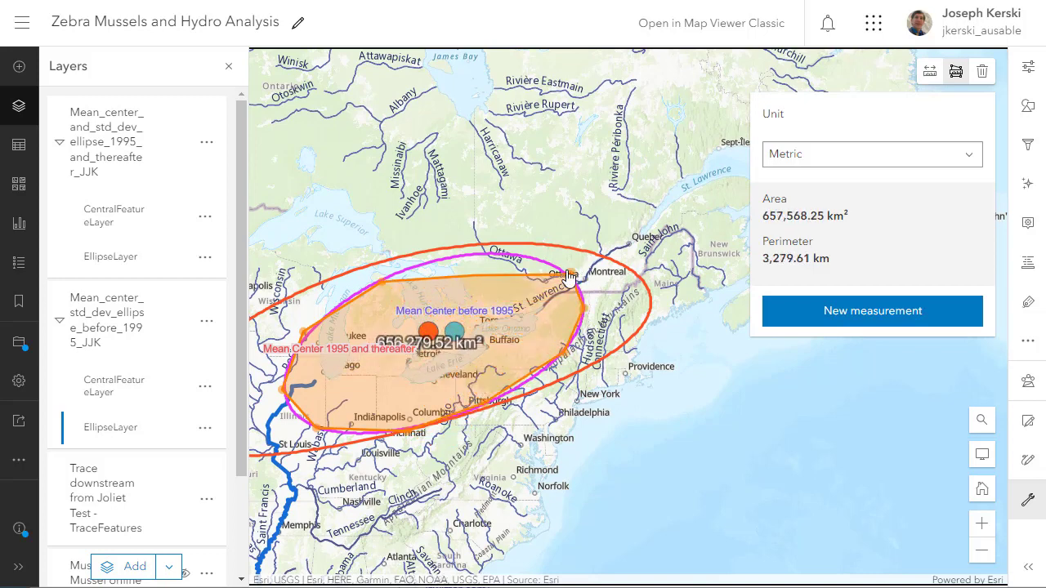
left_click(535, 257)
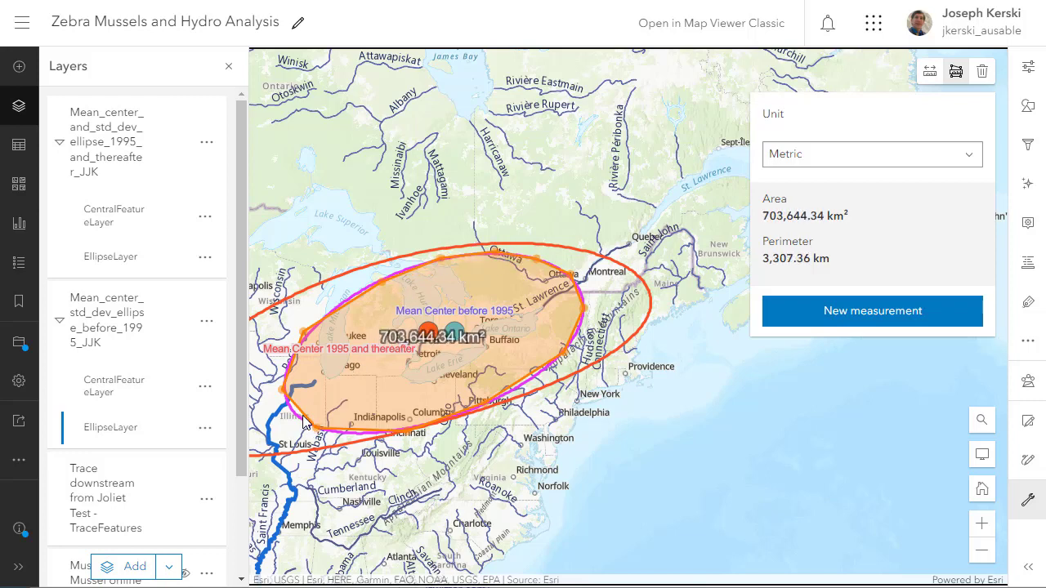
- Start a new area measurement in metric units and trace the outline of the 1995-and-thereafter ellipse
left_click_drag(455, 461, 550, 374)
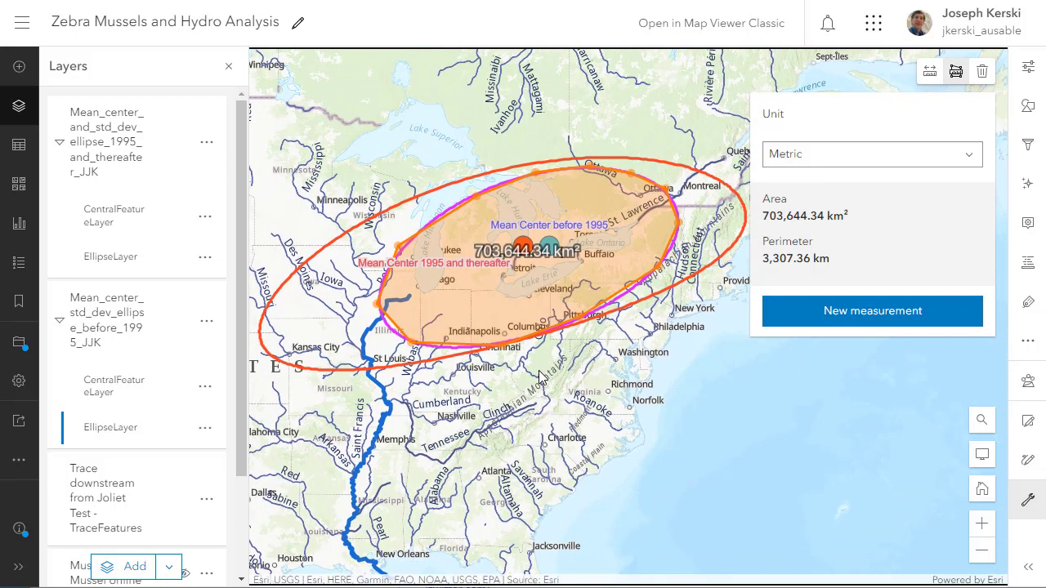
scroll(500, 360, "up", 2)
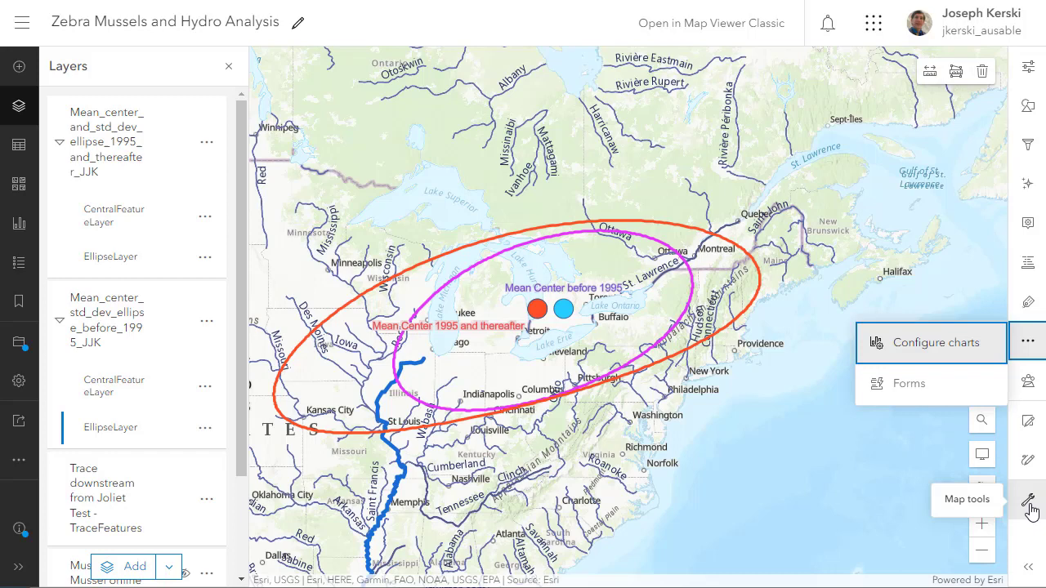
left_click(1027, 502)
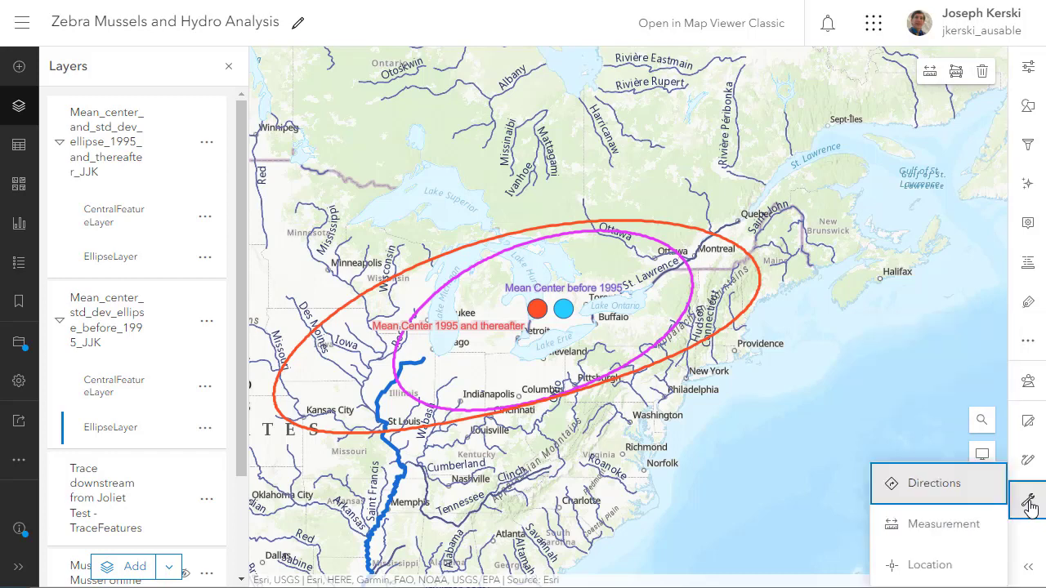
left_click(970, 535)
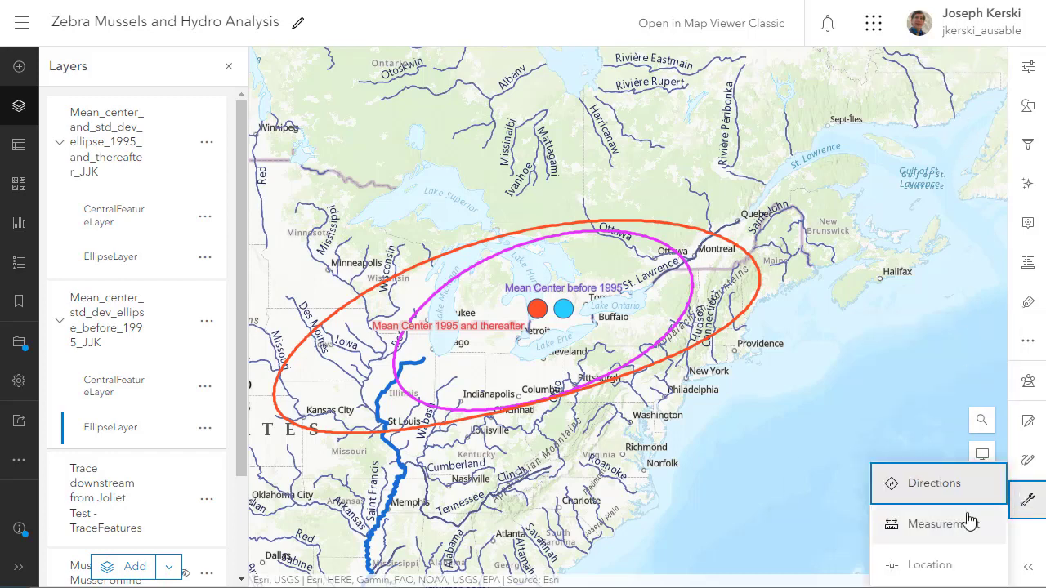
left_click(969, 519)
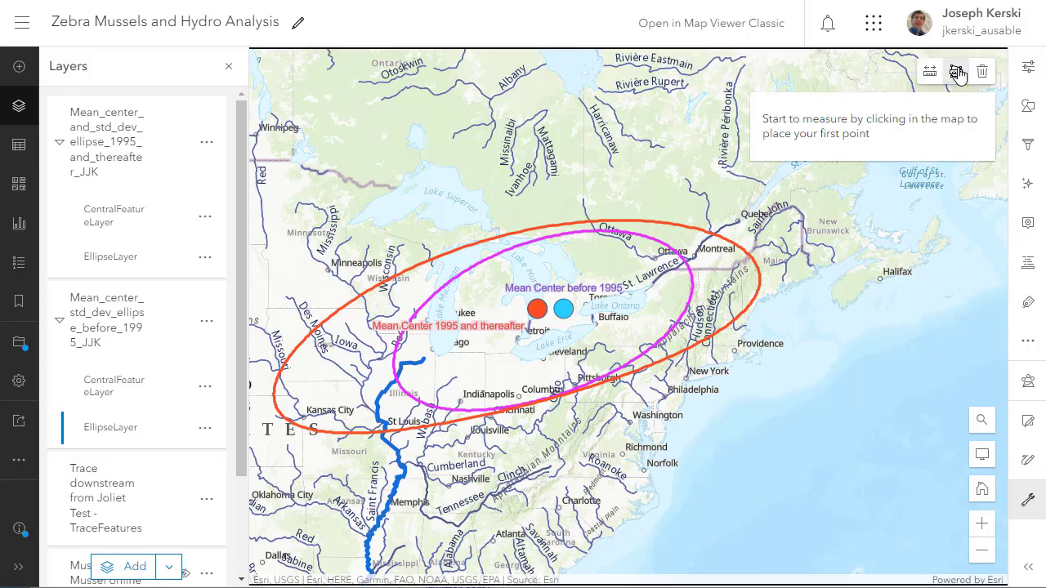
left_click(958, 73)
left_click(854, 155)
left_click(785, 177)
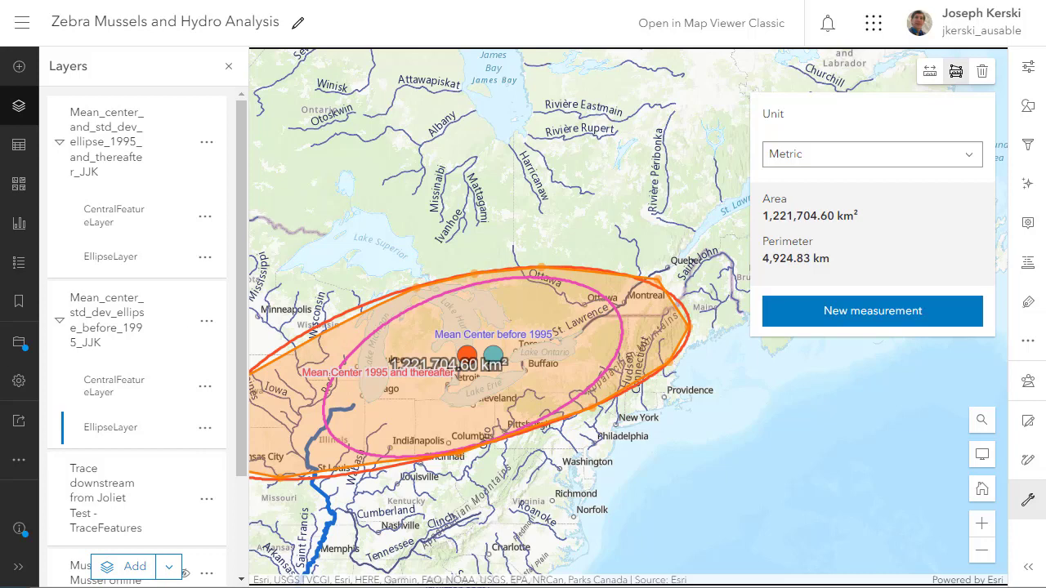
- Clear the area measurement of the 1995-and-thereafter ellipse from the map and save the map
left_click_drag(493, 202, 691, 186)
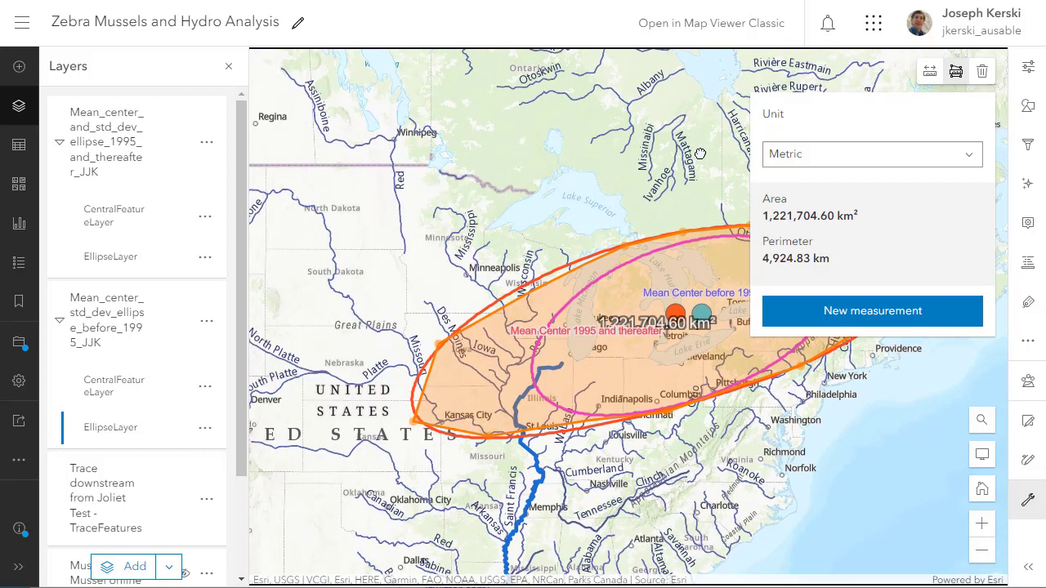
left_click(983, 72)
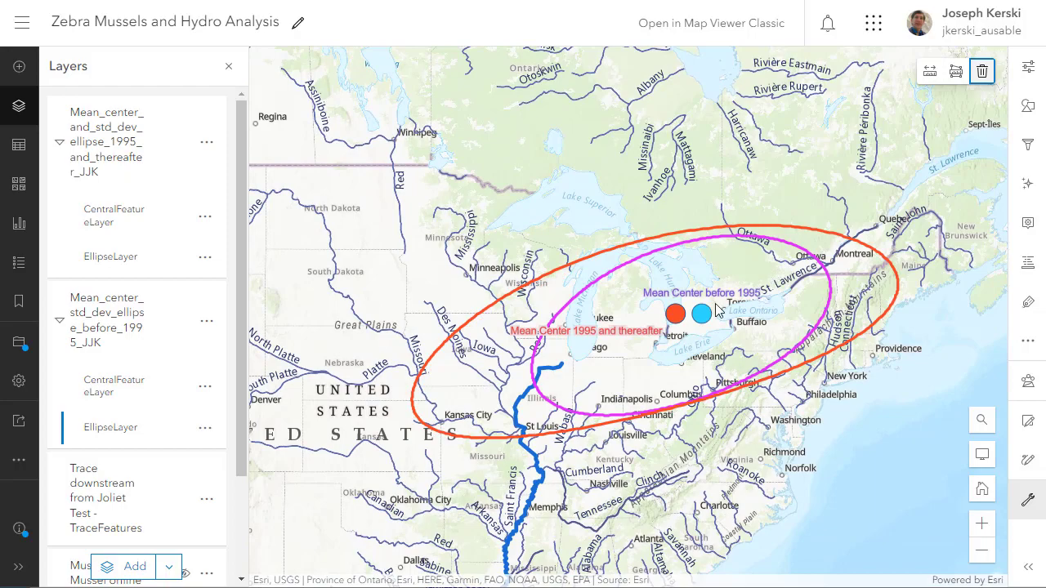
scroll(716, 311, "down", 2)
scroll(575, 240, "up", 2)
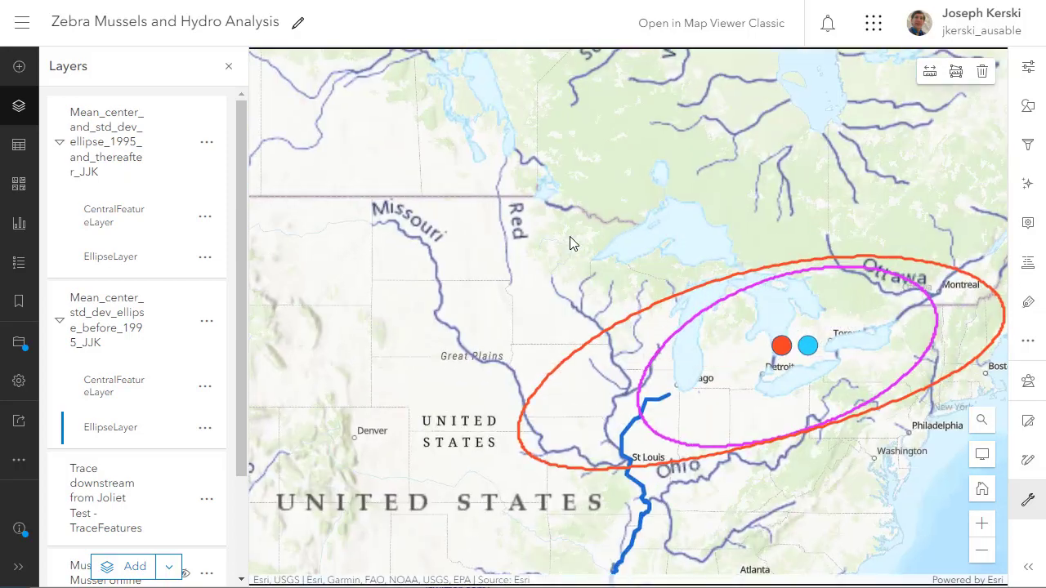
left_click_drag(570, 243, 470, 204)
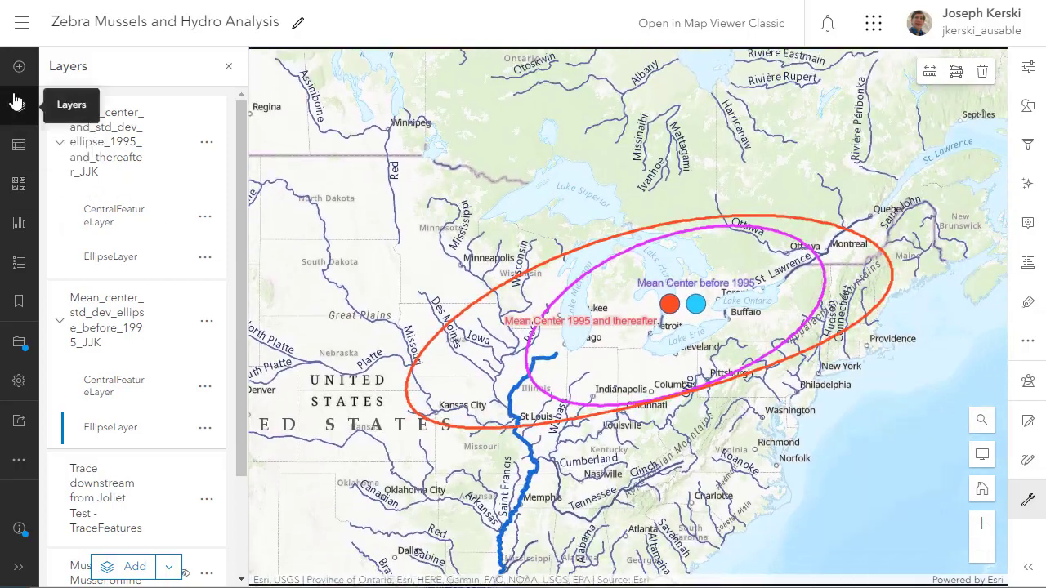
left_click(19, 356)
left_click(92, 343)
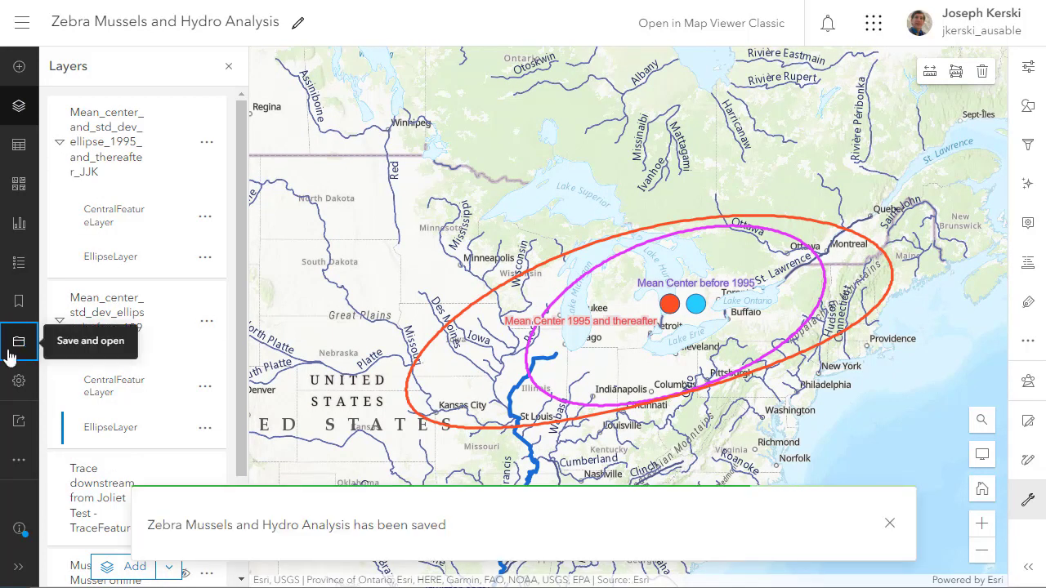
- Review the app types that can be created from the map and check the map's sharing level options
left_click(24, 458)
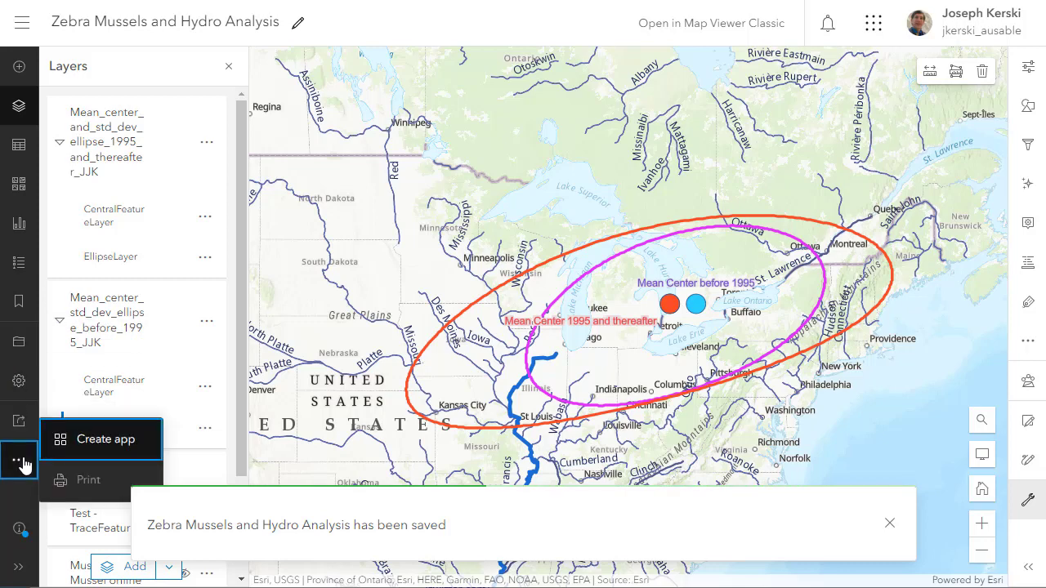
left_click(121, 451)
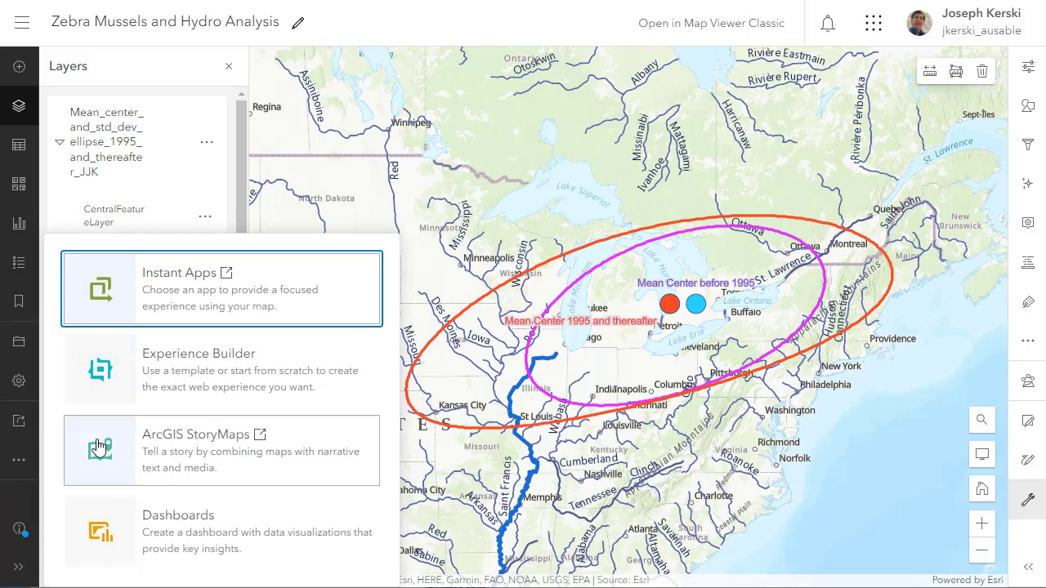
left_click(19, 423)
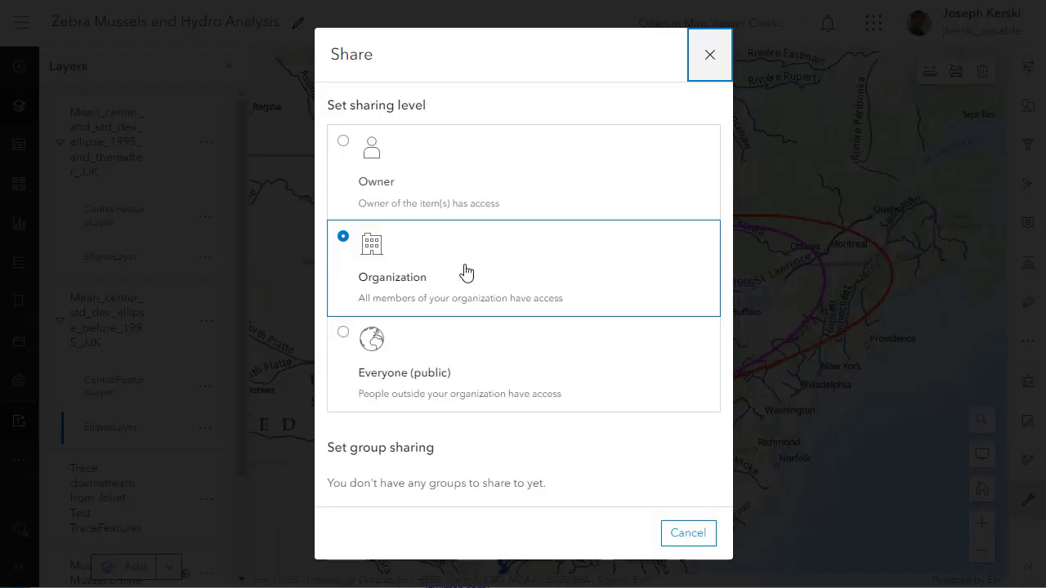
left_click(706, 57)
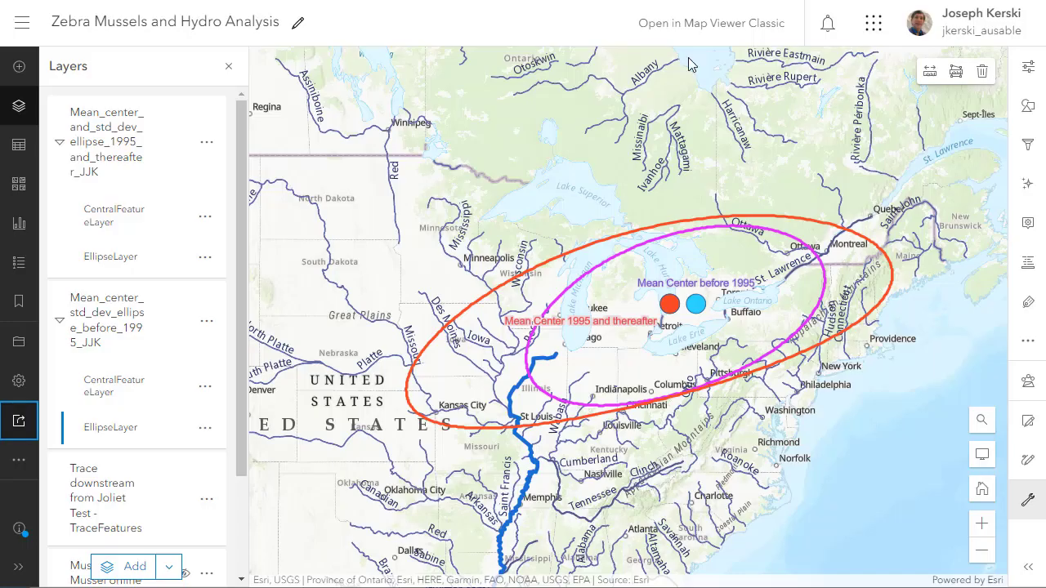
left_click(23, 427)
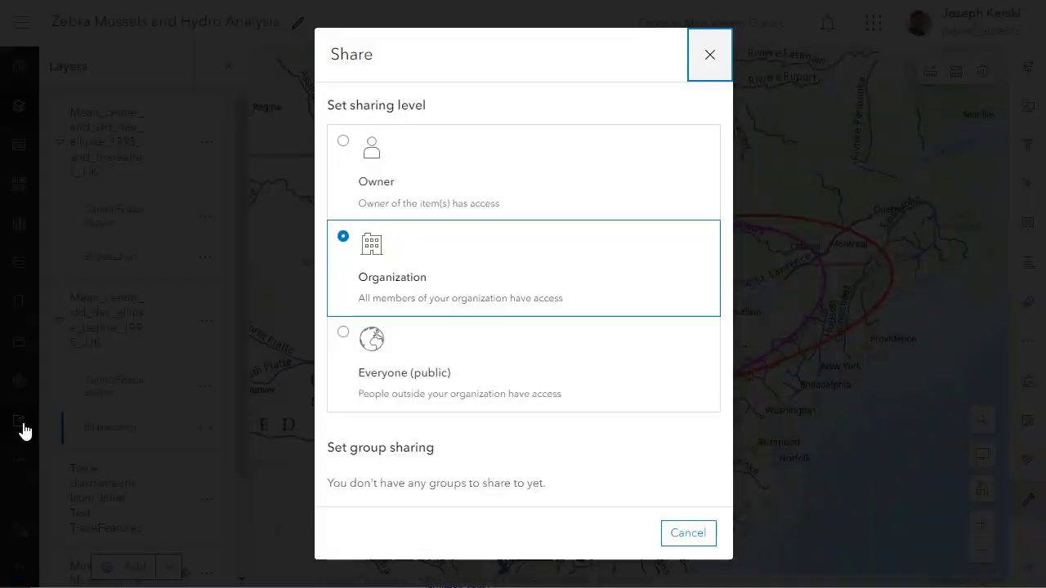
left_click(704, 63)
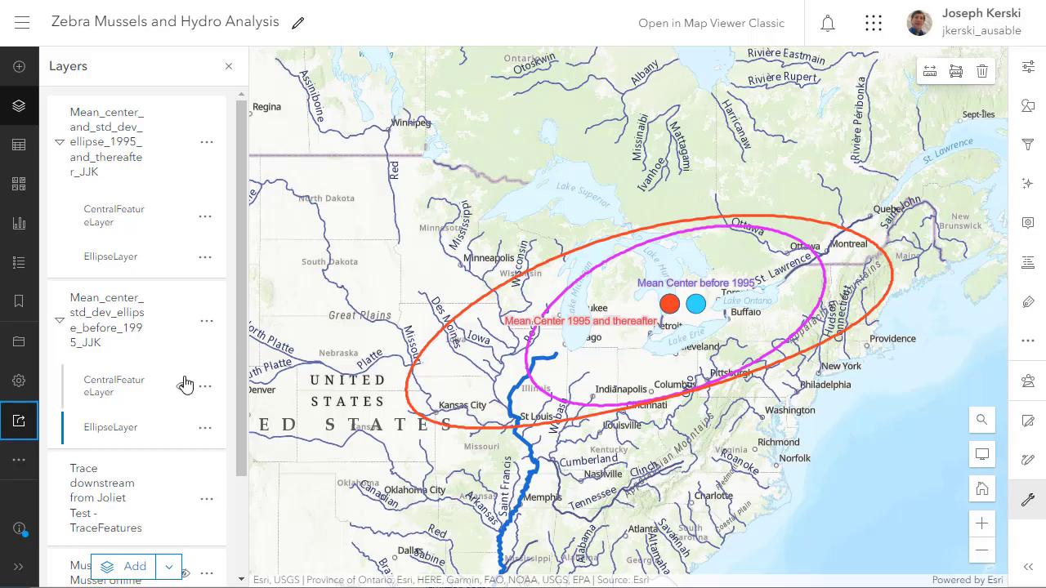